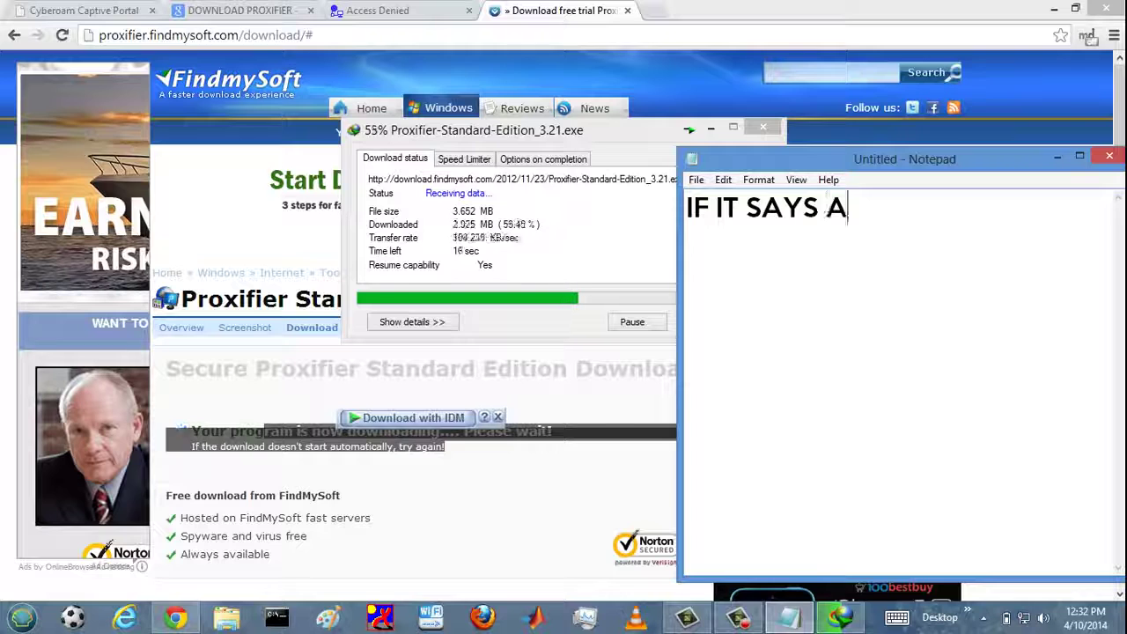
# - Continue the Notepad note so that it reads "IF IT SAYS ACCESS DENIED ANOTHER WEB LINK...OR U CAN COPY"
pyautogui.write('DE')
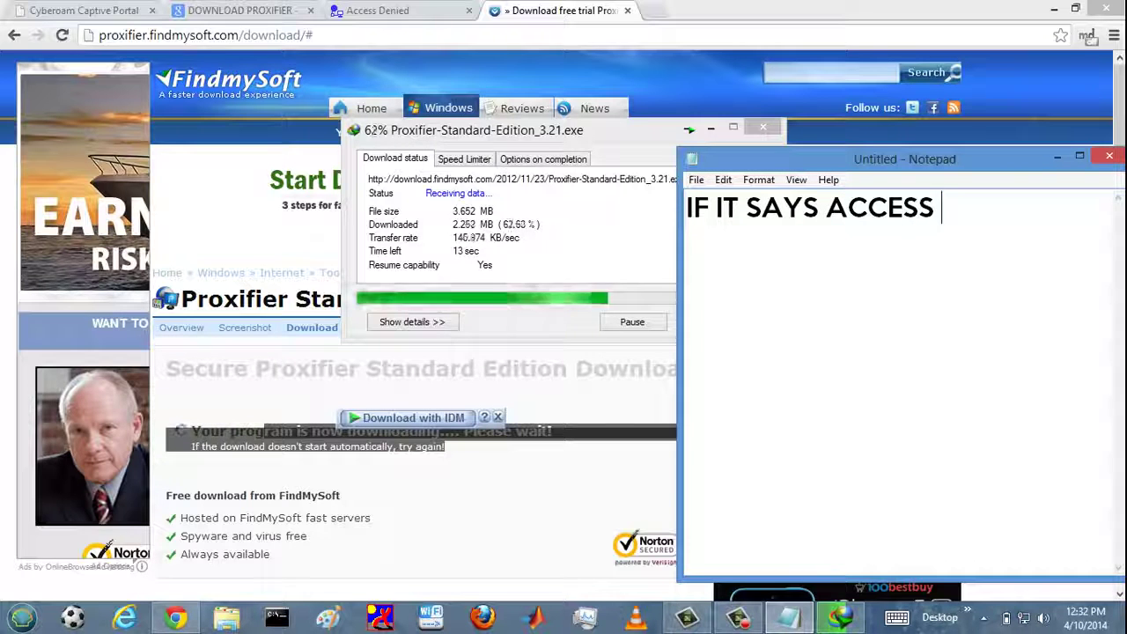
pyautogui.write('N')
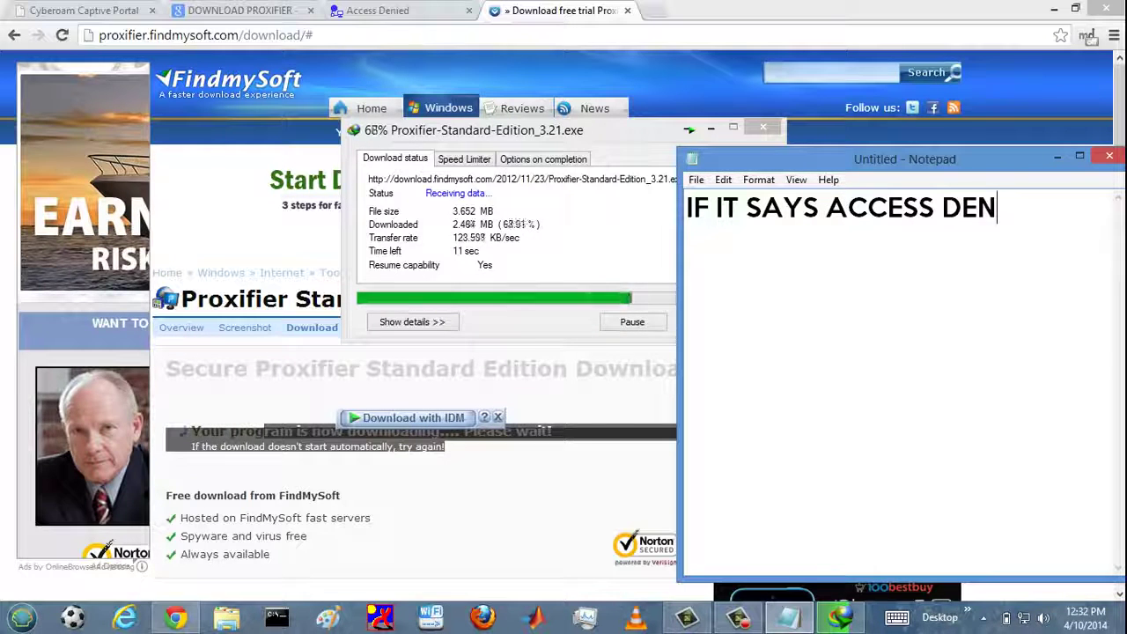
pyautogui.write('IED ANOTHER')
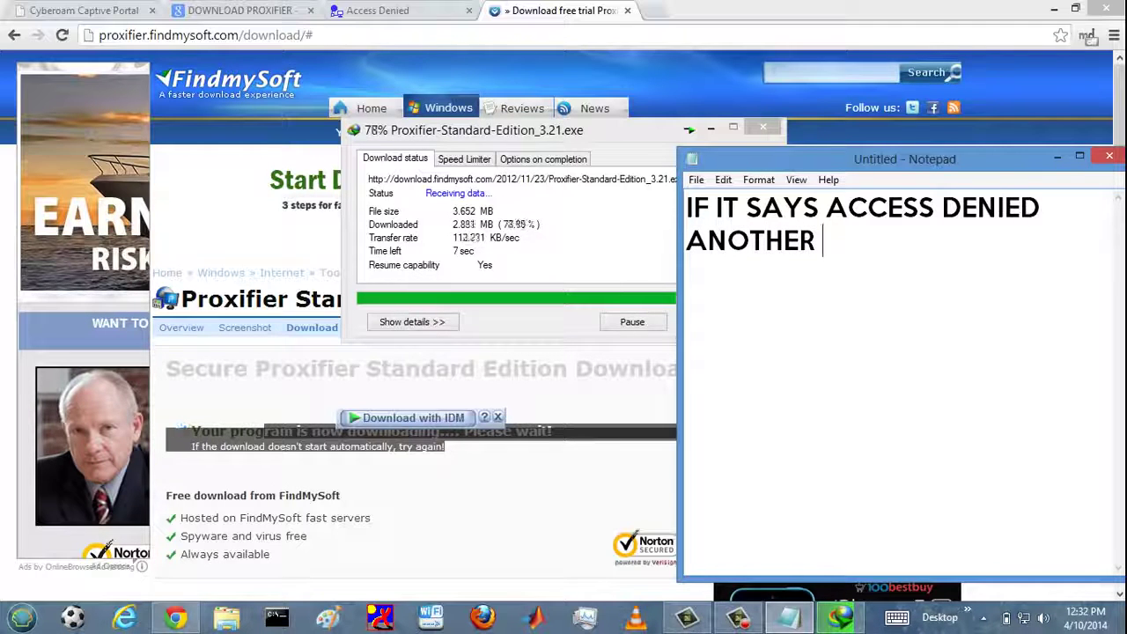
pyautogui.write(' WEB')
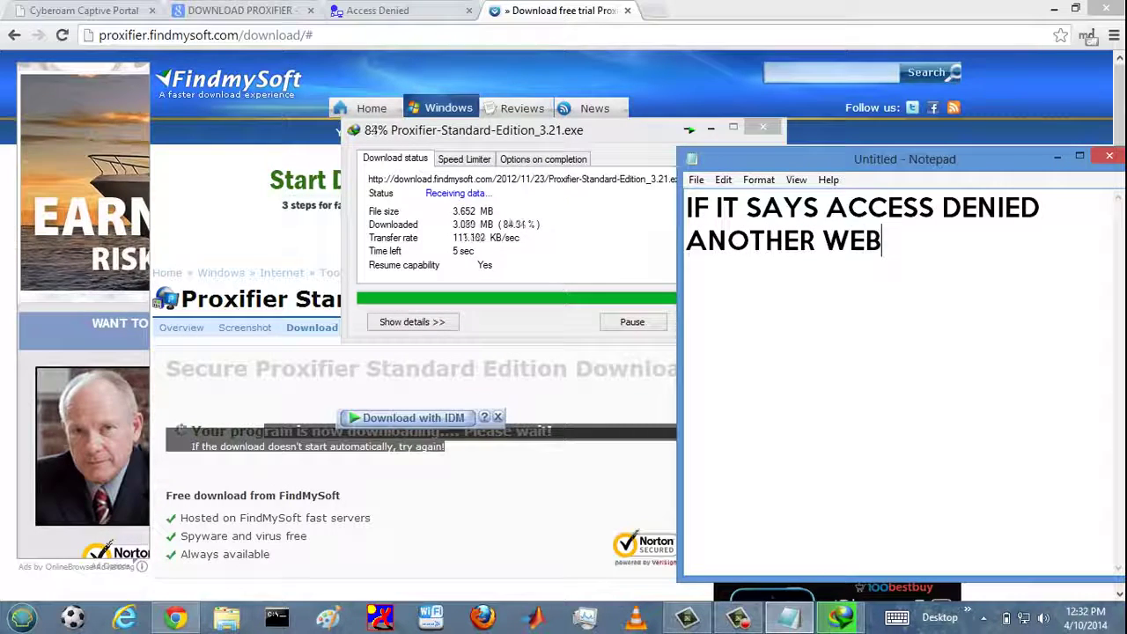
pyautogui.write(' LINK')
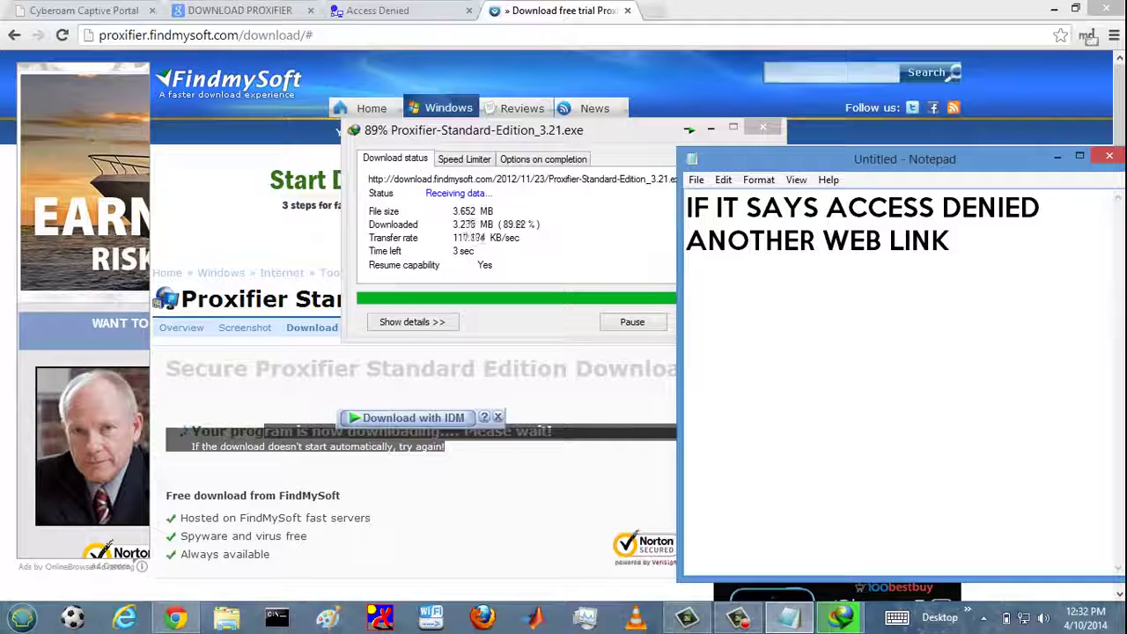
pyautogui.write('...')
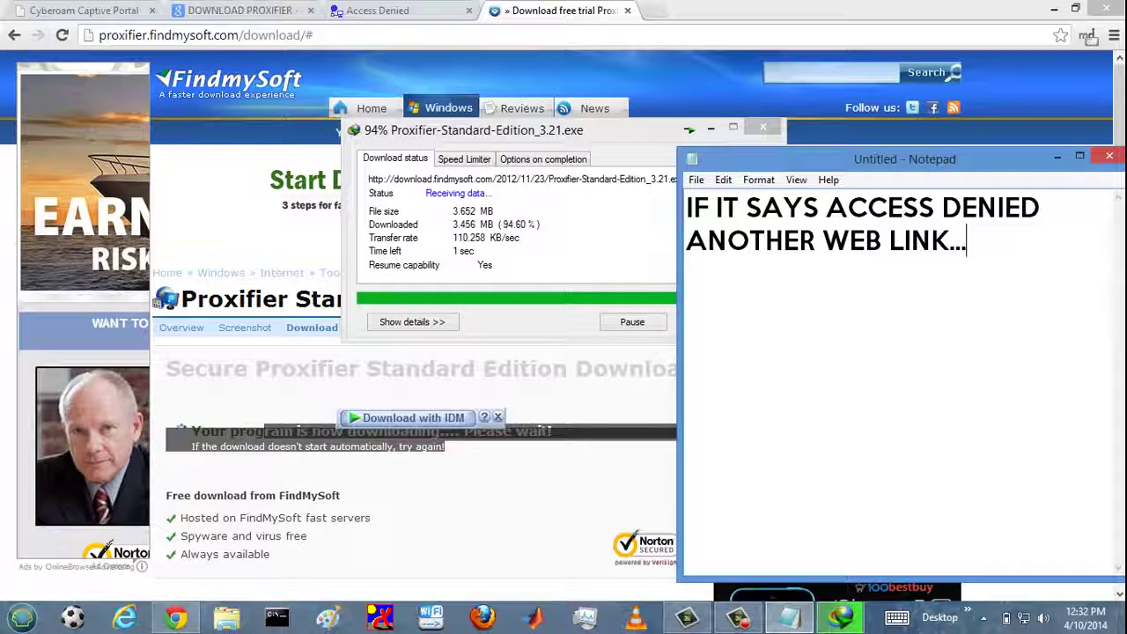
pyautogui.write('OR U')
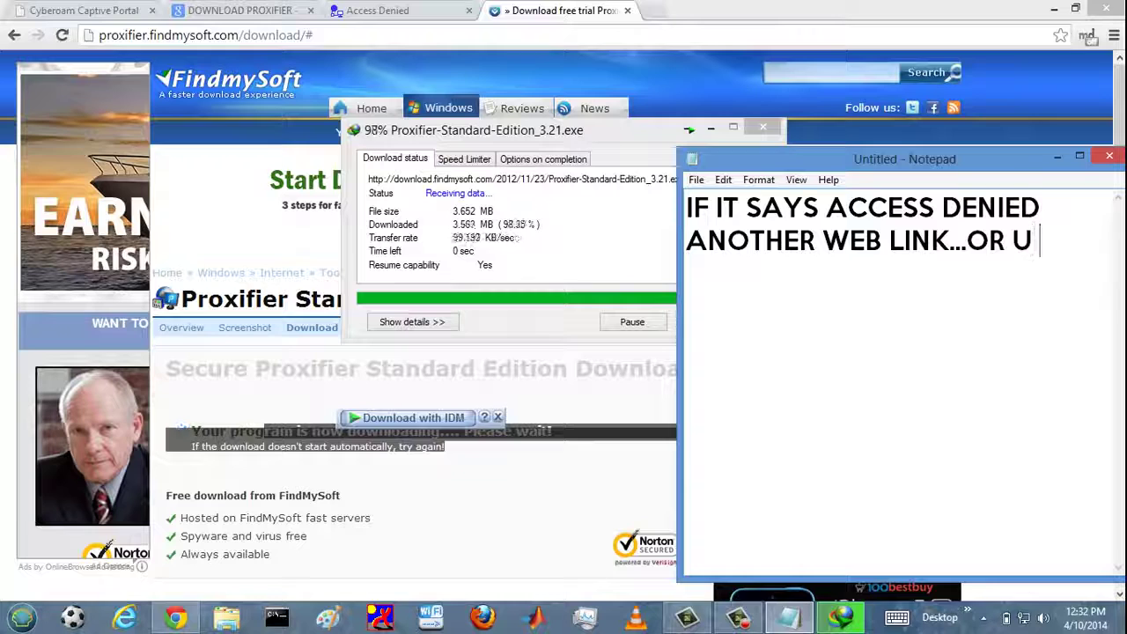
pyautogui.write(' CAN')
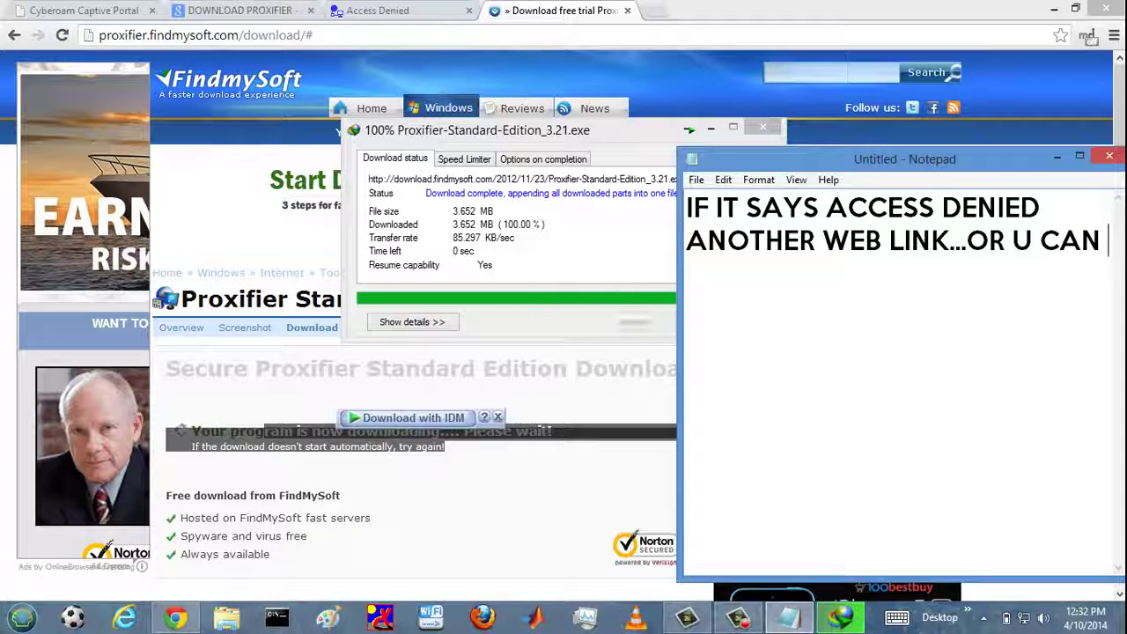
pyautogui.write(' COPY')
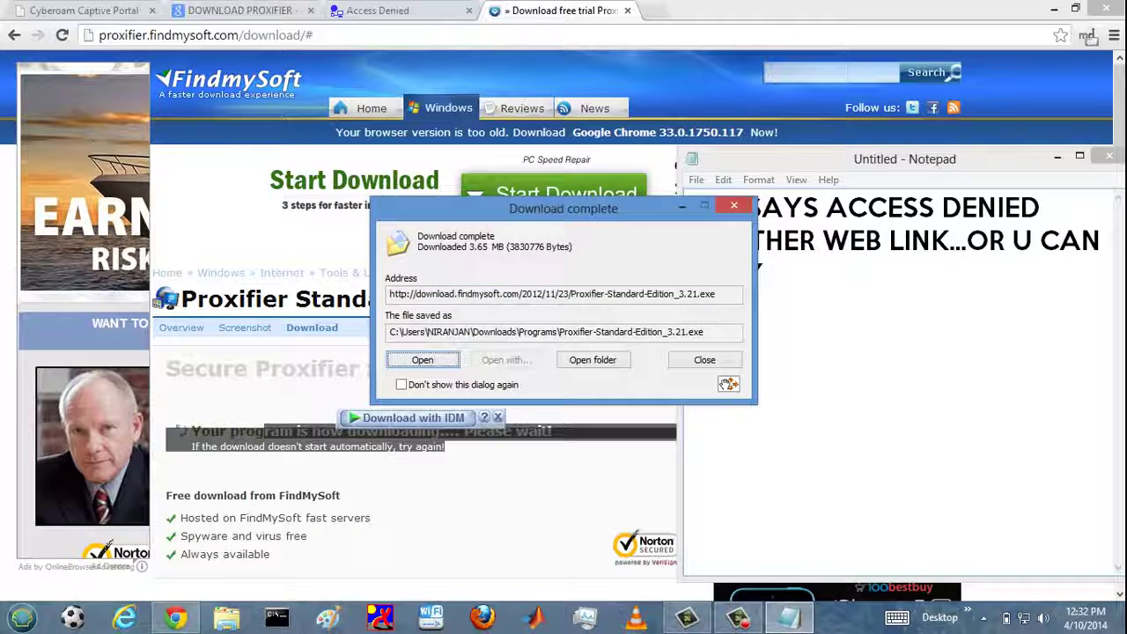
# - Move the Download complete dialog clear of the Notepad note and return to the note's text
pyautogui.click(771, 273)
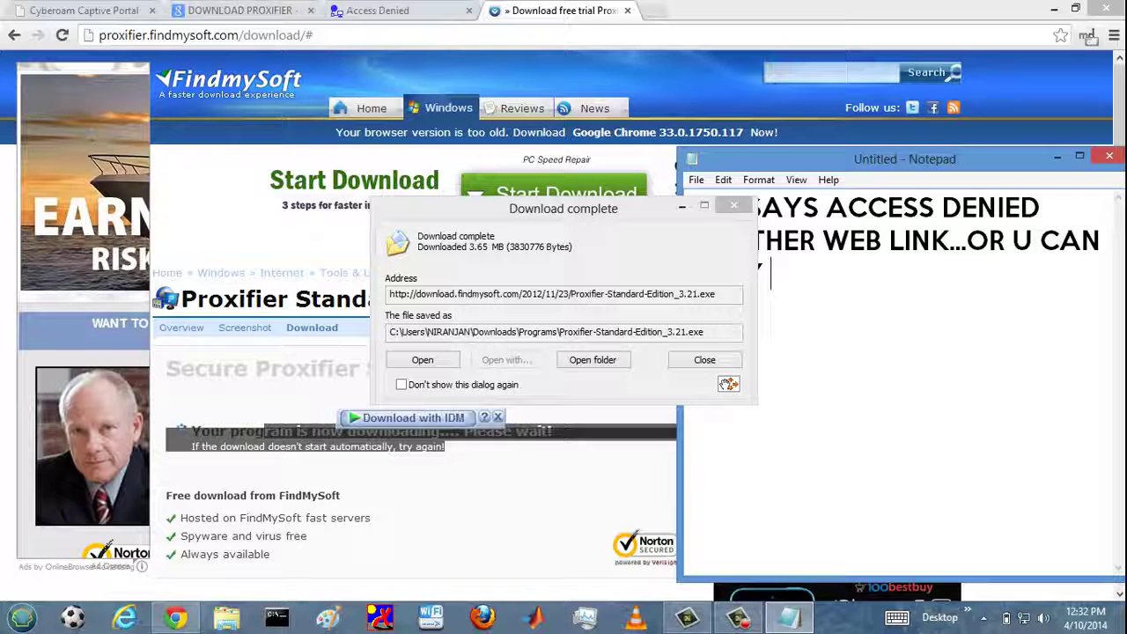
pyautogui.moveTo(563, 208); pyautogui.dragTo(441, 206)
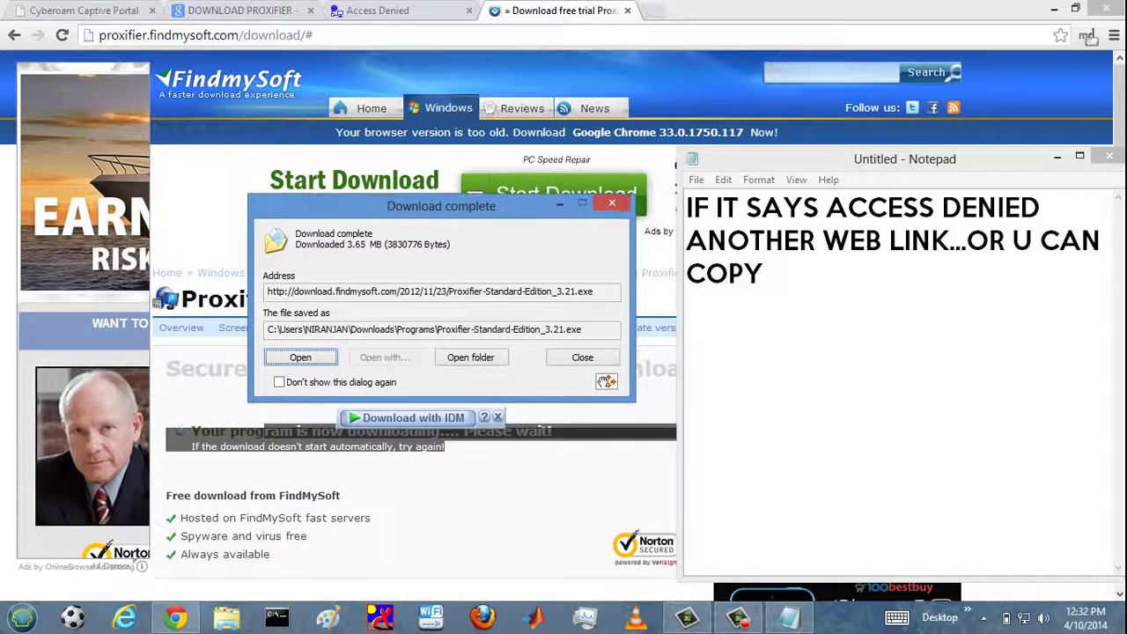
pyautogui.click(771, 273)
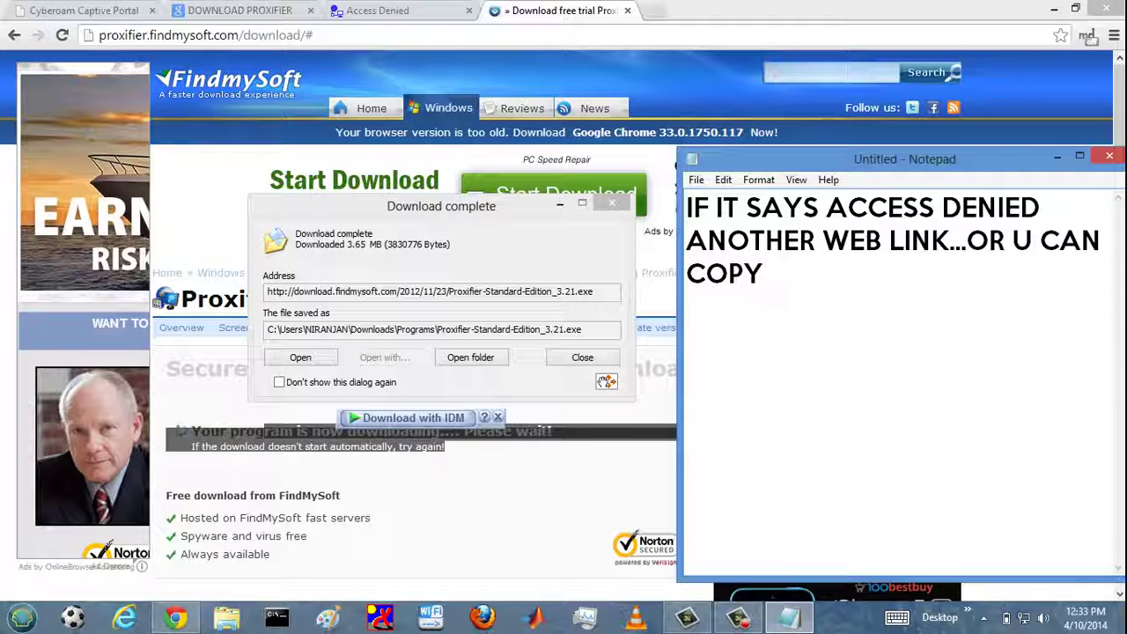
# - Finish the note's sentence with "PROXIFIER SOFTWARE FROM ANYONE ELSE"
pyautogui.write('PRO')
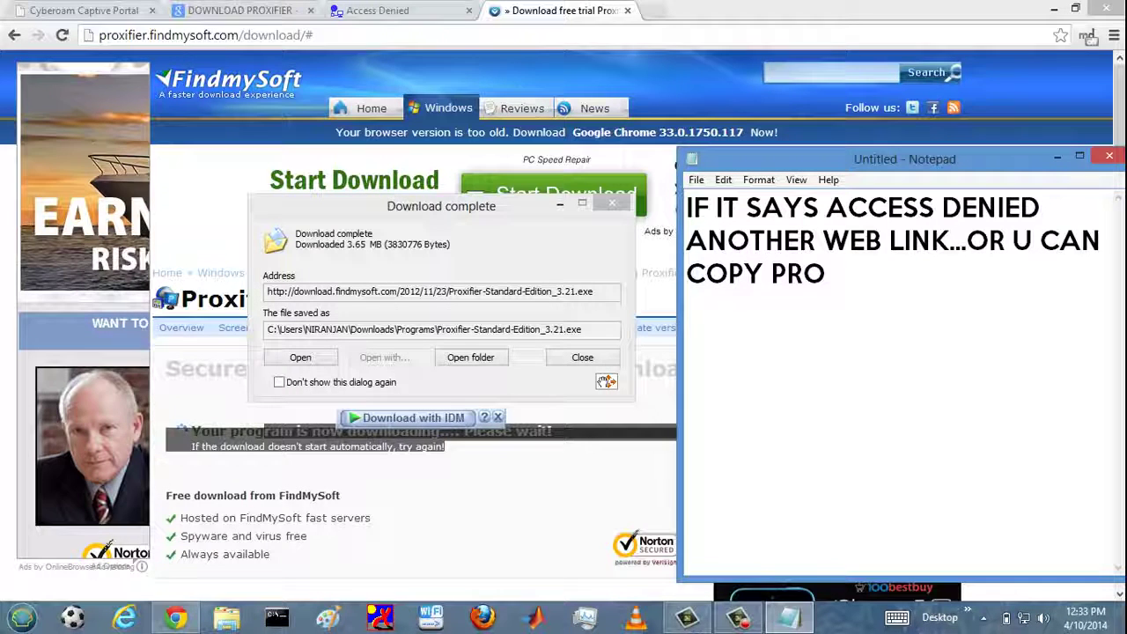
pyautogui.write('XIFIER')
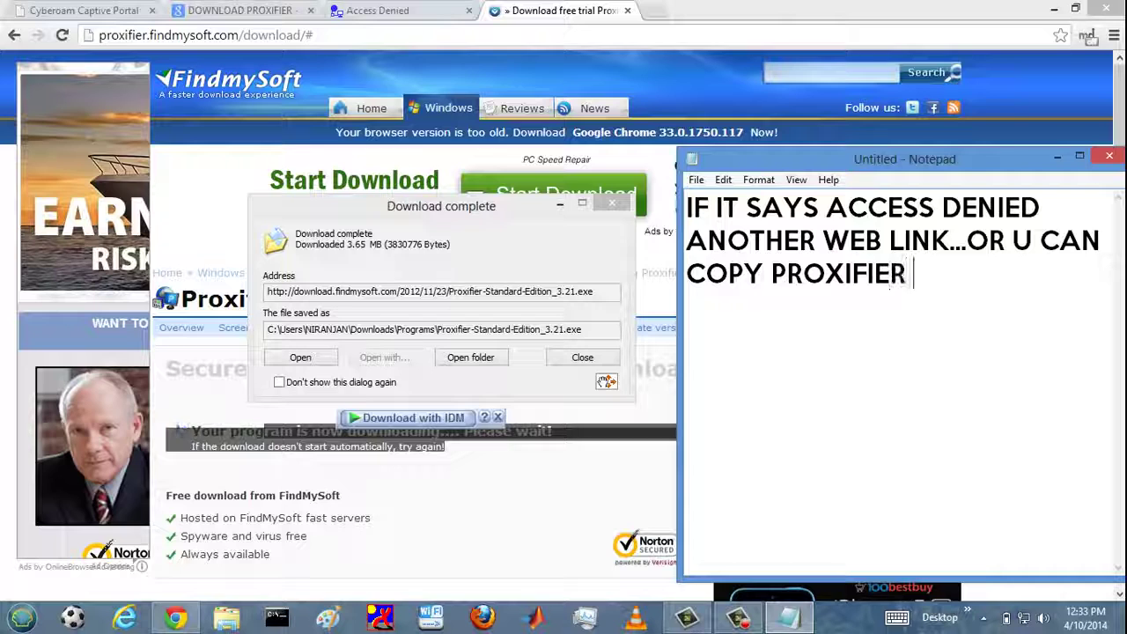
pyautogui.write(' SOF')
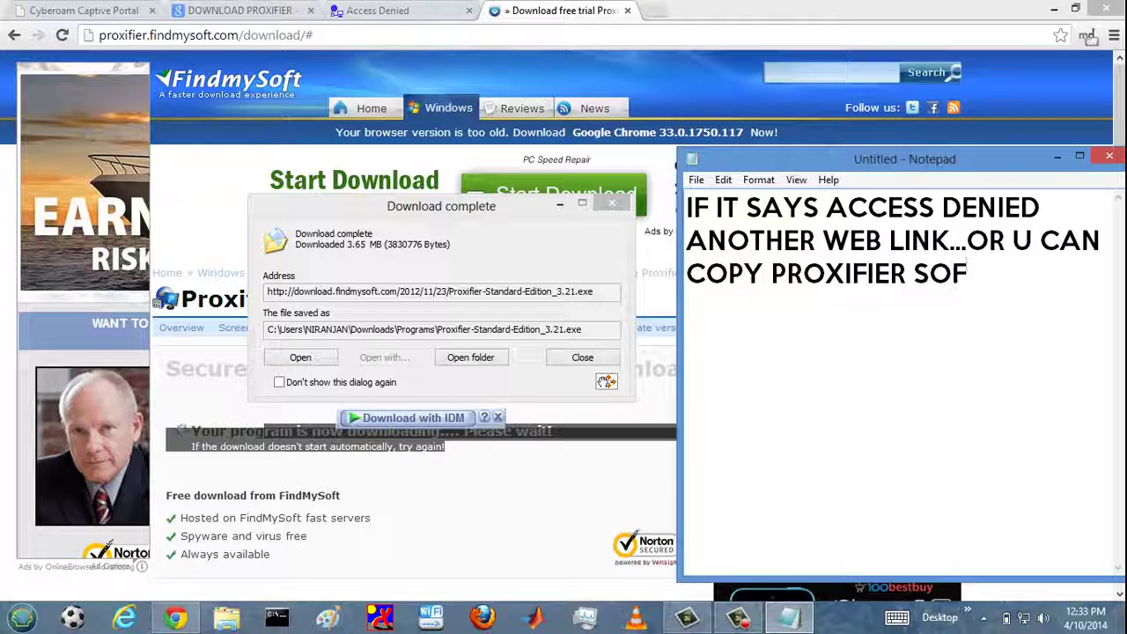
pyautogui.write('TWARE')
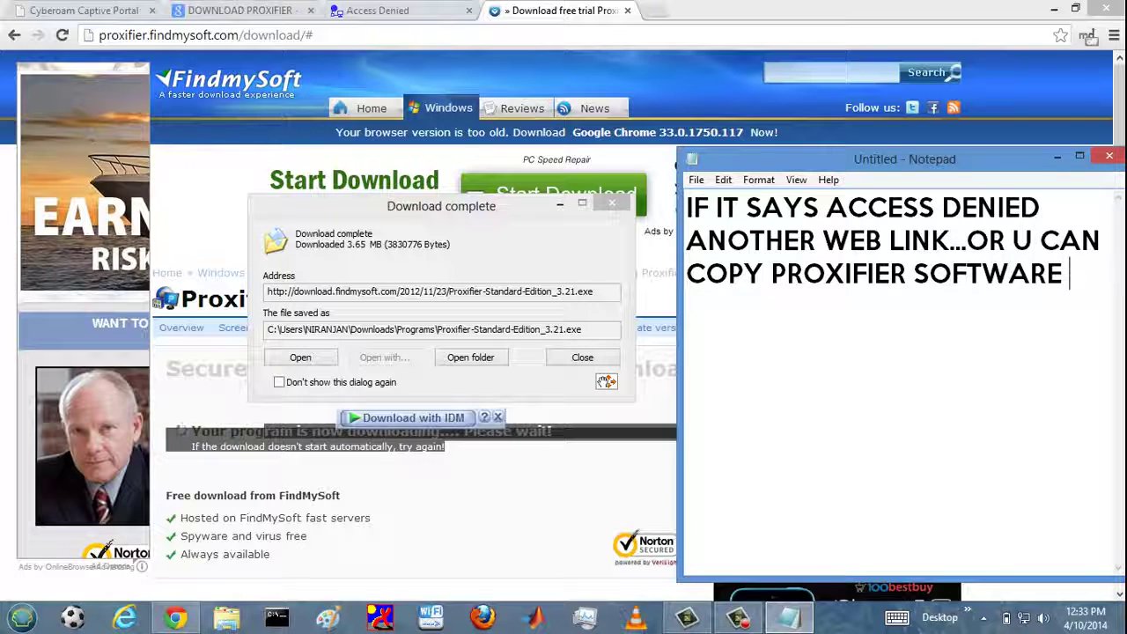
pyautogui.write(' FROM ')
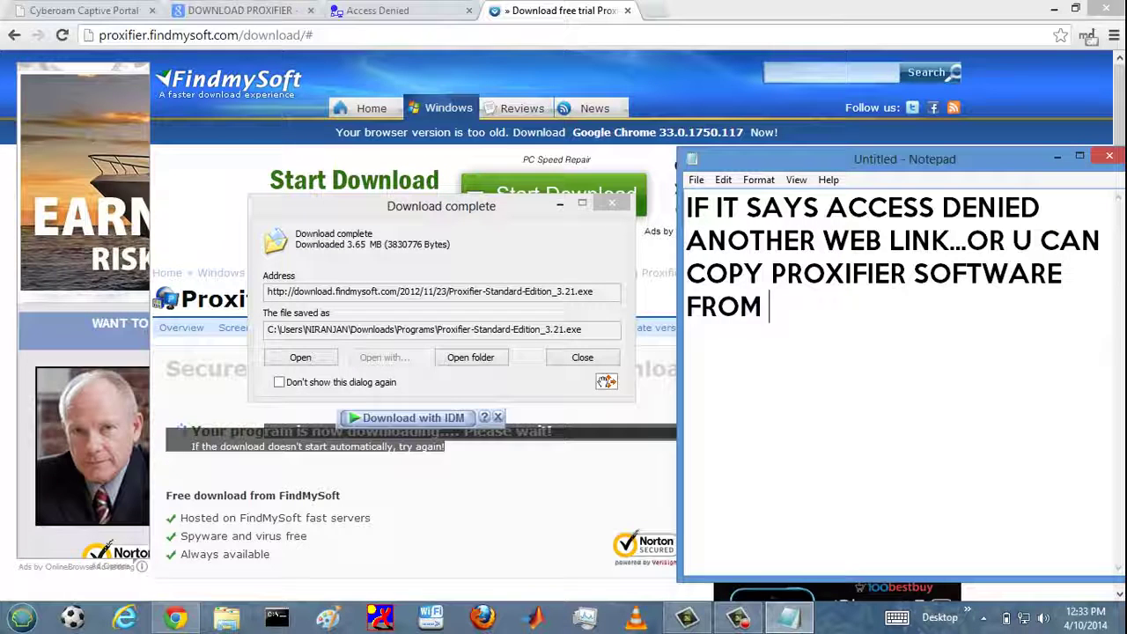
pyautogui.write('ANYON')
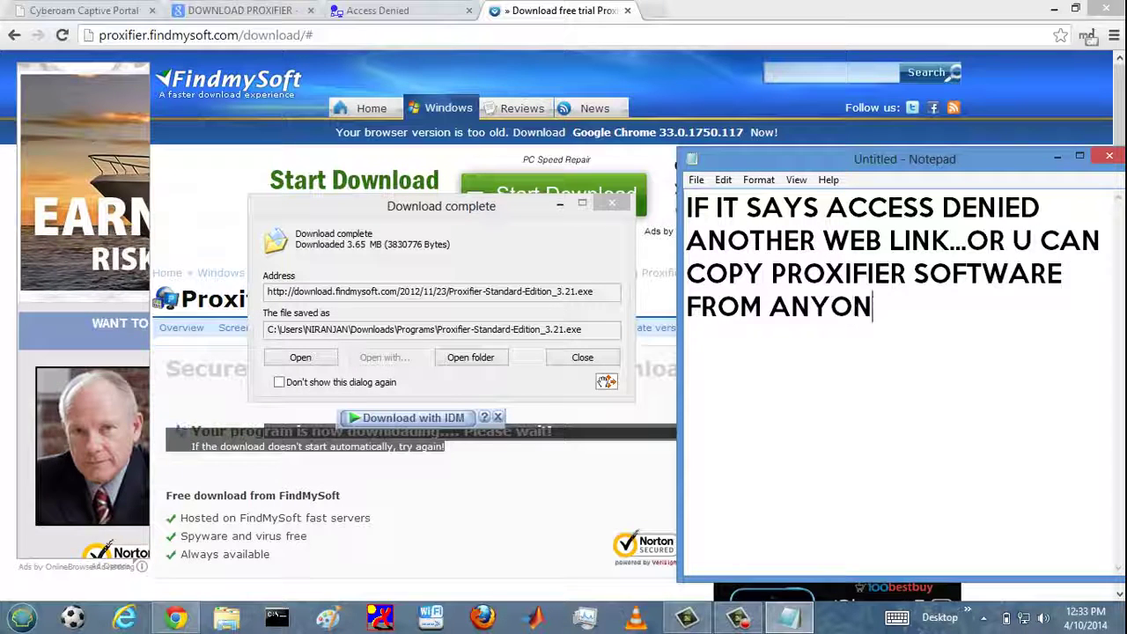
pyautogui.write('E E')
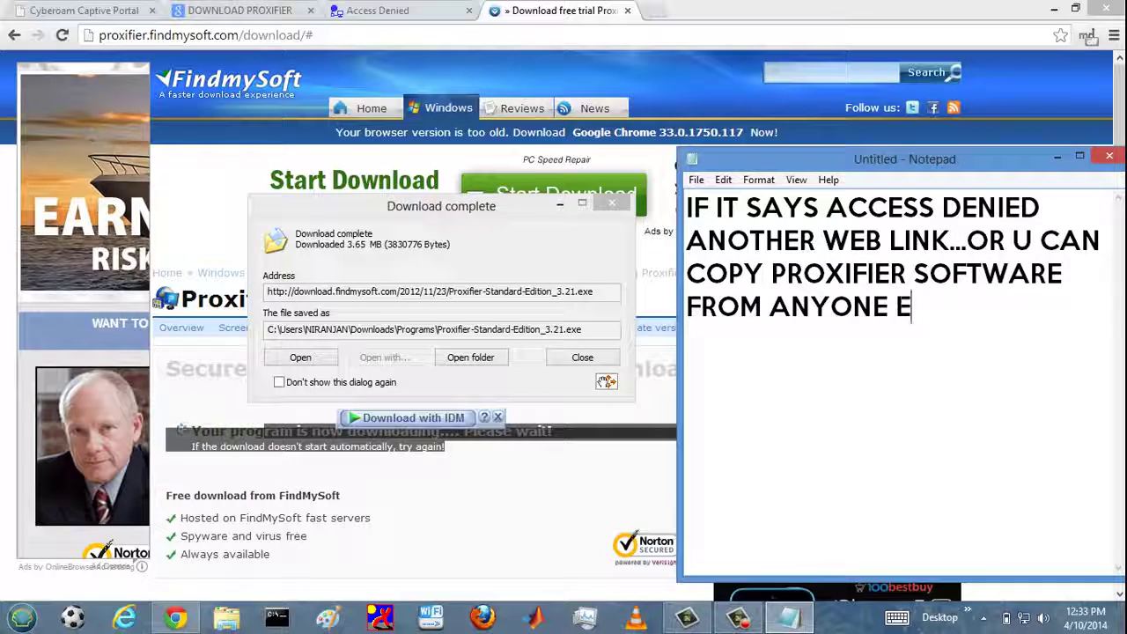
pyautogui.write('LSE')
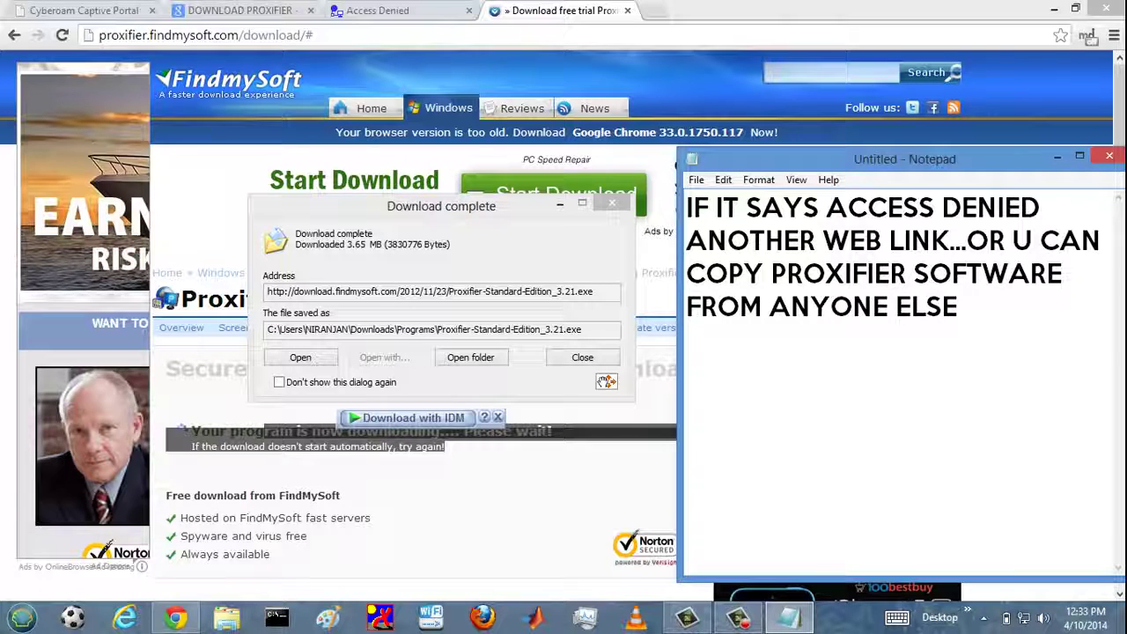
# - Replace the whole note with the text "NOW INSTALL THI S"
pyautogui.hotkey('ctrl', 'a')
pyautogui.write('N')
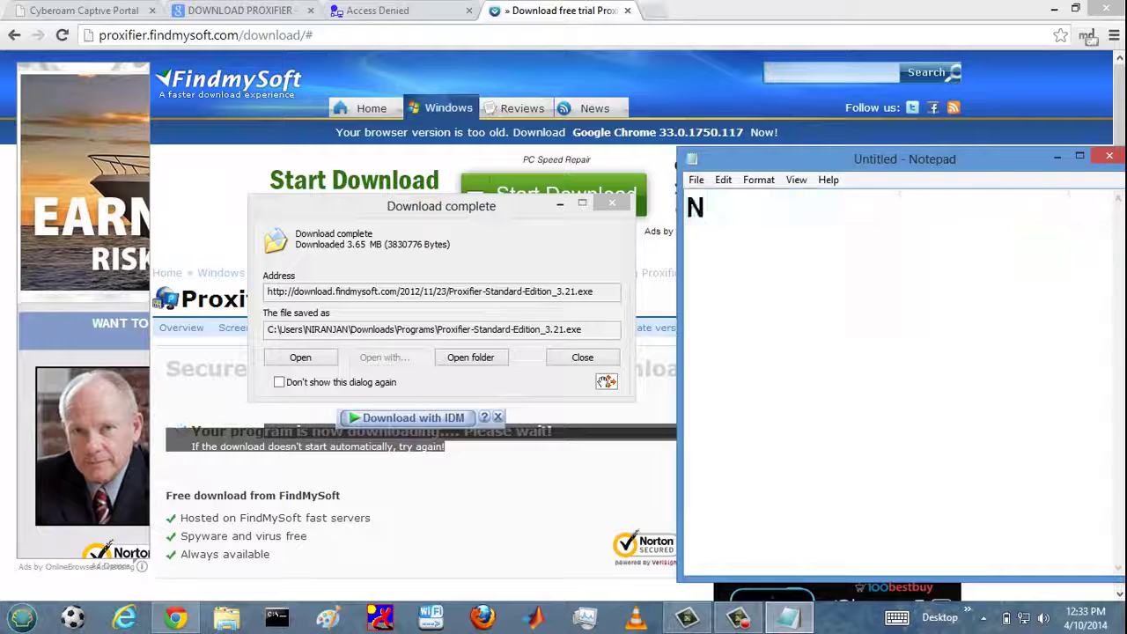
pyautogui.write('OW INST')
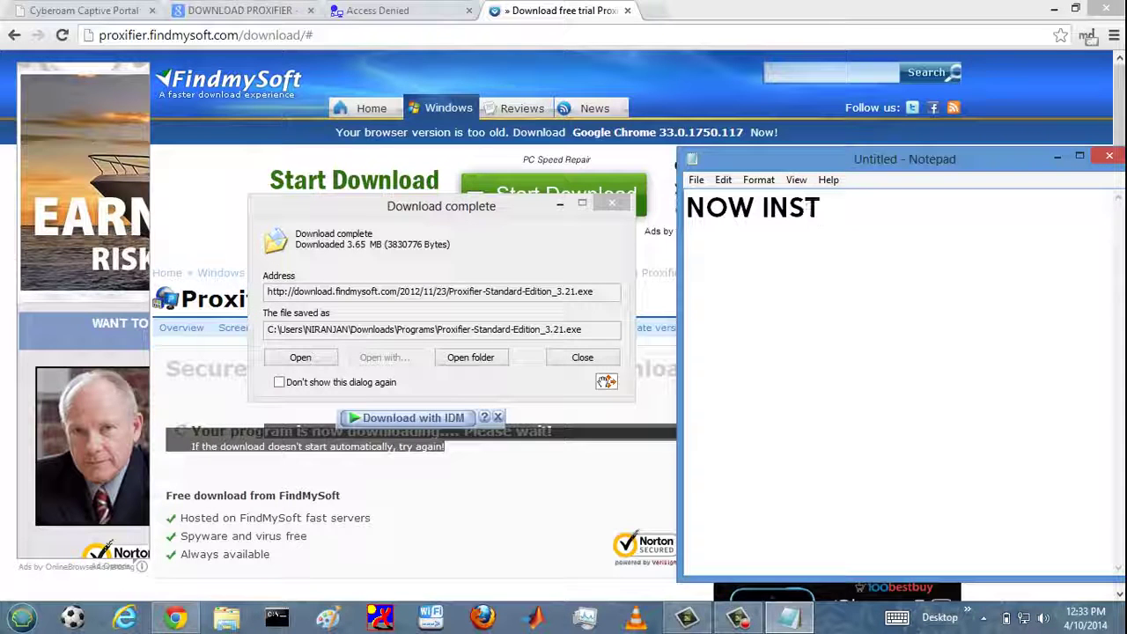
pyautogui.write('ALL')
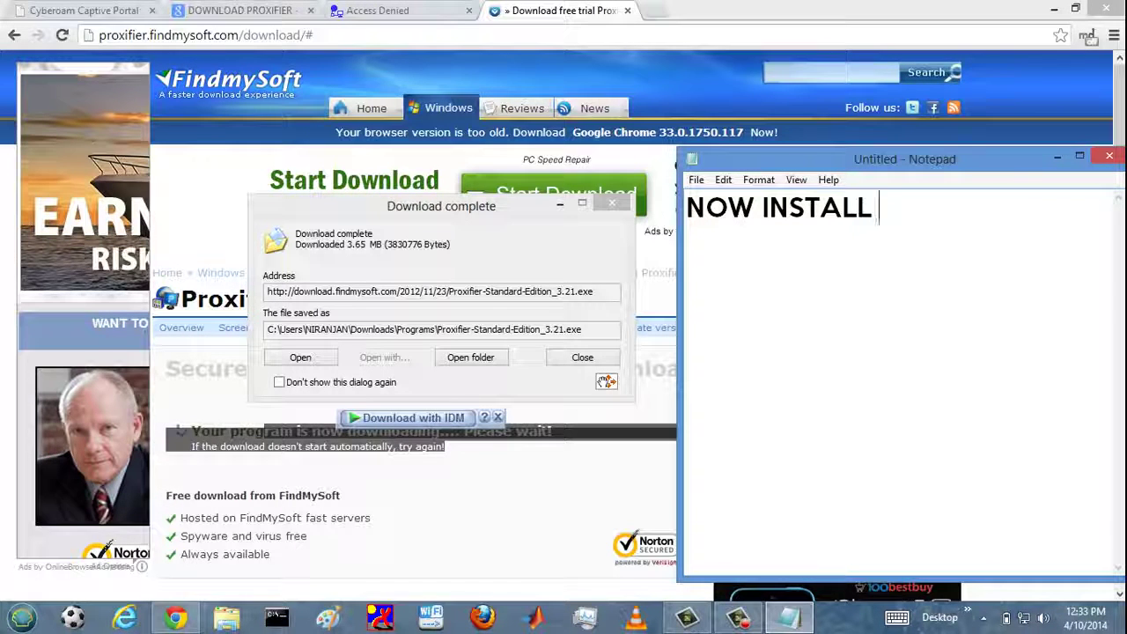
pyautogui.write(' THI S')
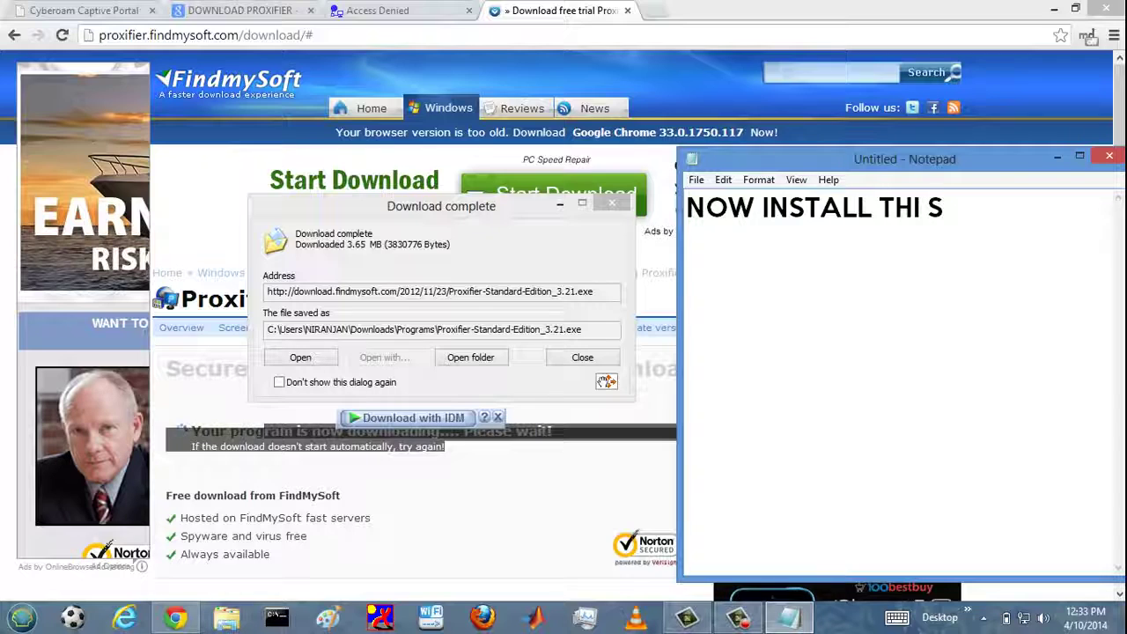
# - Open the folder of the finished download and try to run Proxifier-Standard-Edition_3.21.exe
pyautogui.click(470, 357)
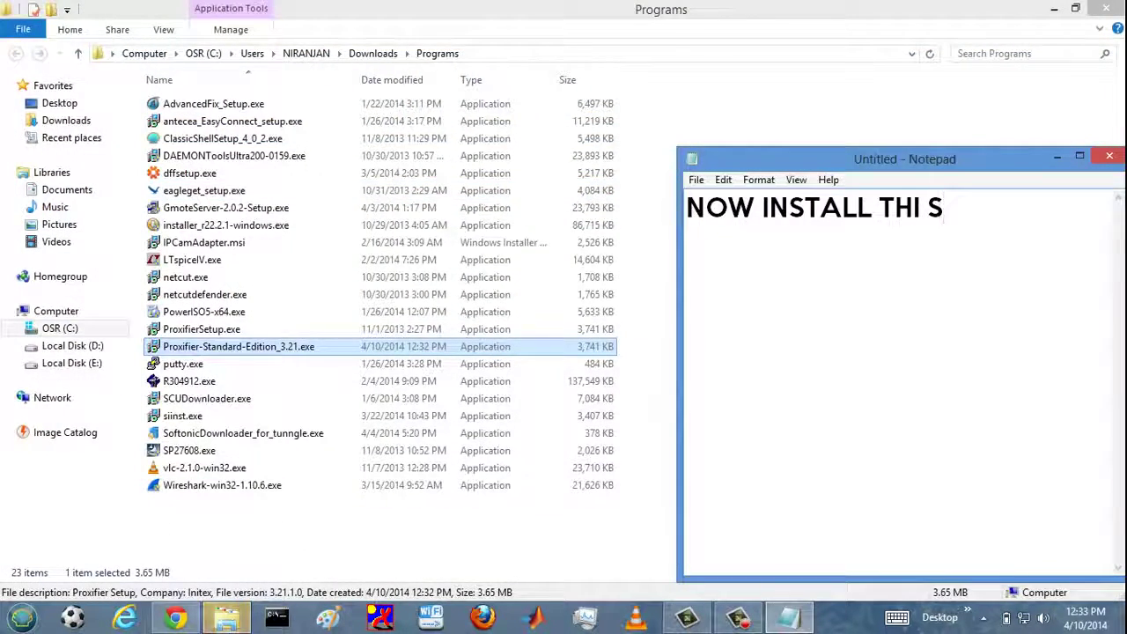
pyautogui.doubleClick(201, 329)
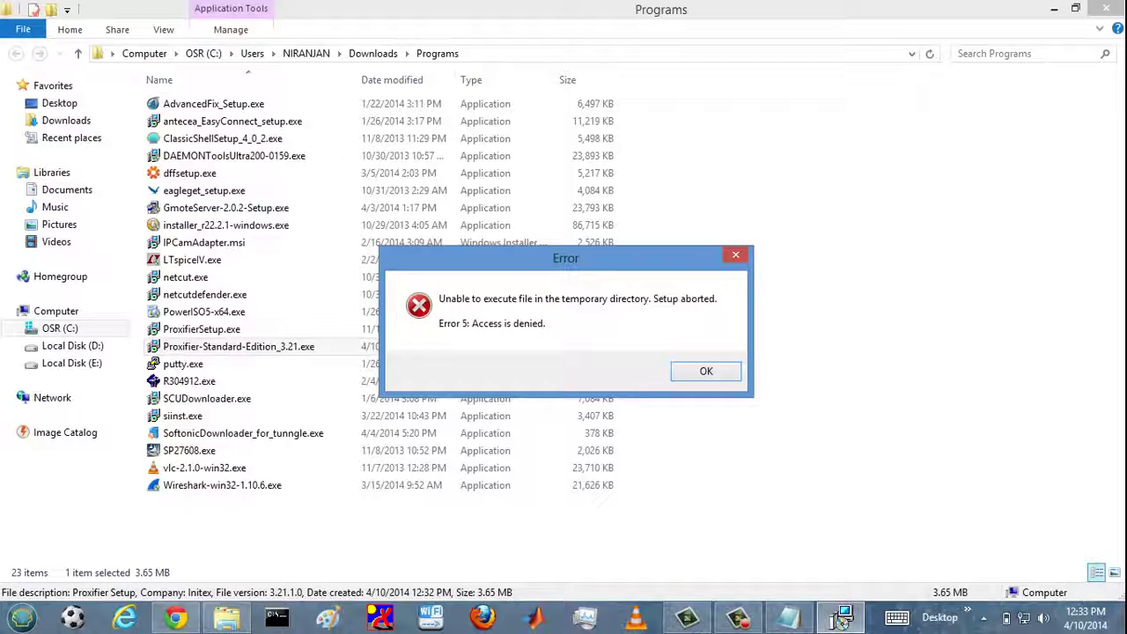
pyautogui.press('Return')
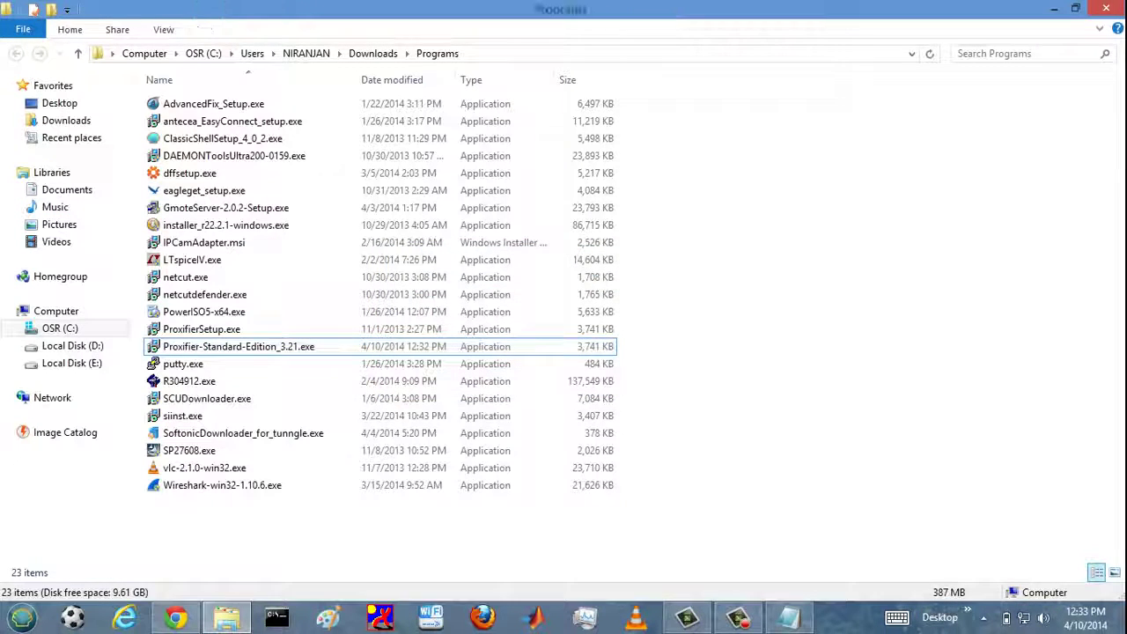
# - Run Proxifier-Standard-Edition_3.21.exe as administrator and accept the license agreement in the setup wizard
pyautogui.rightClick(419, 345)
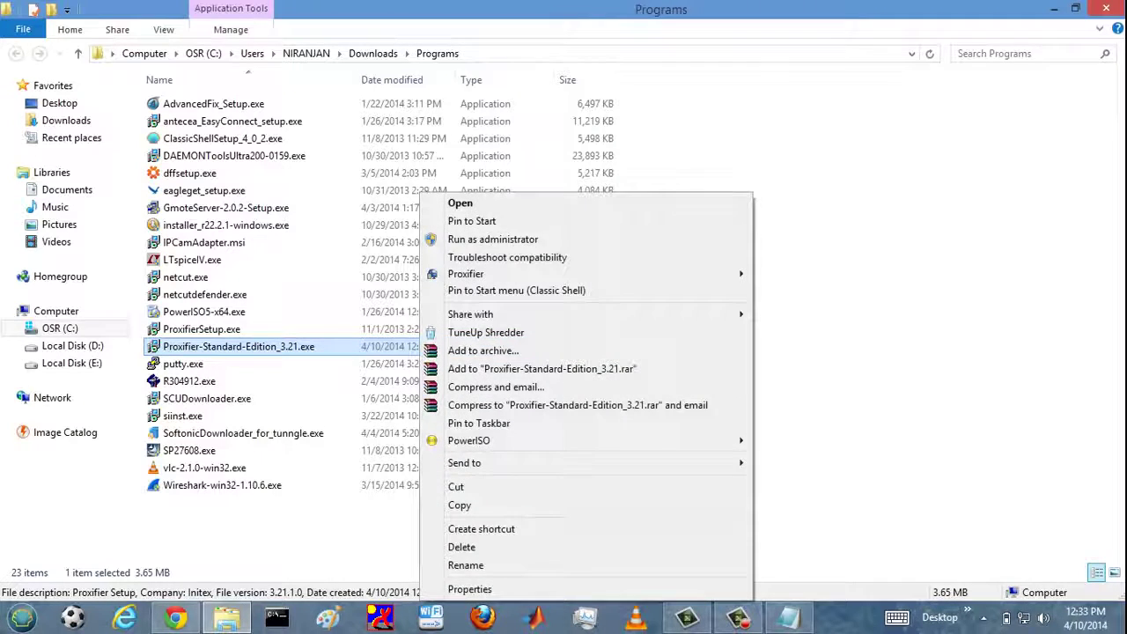
pyautogui.click(493, 238)
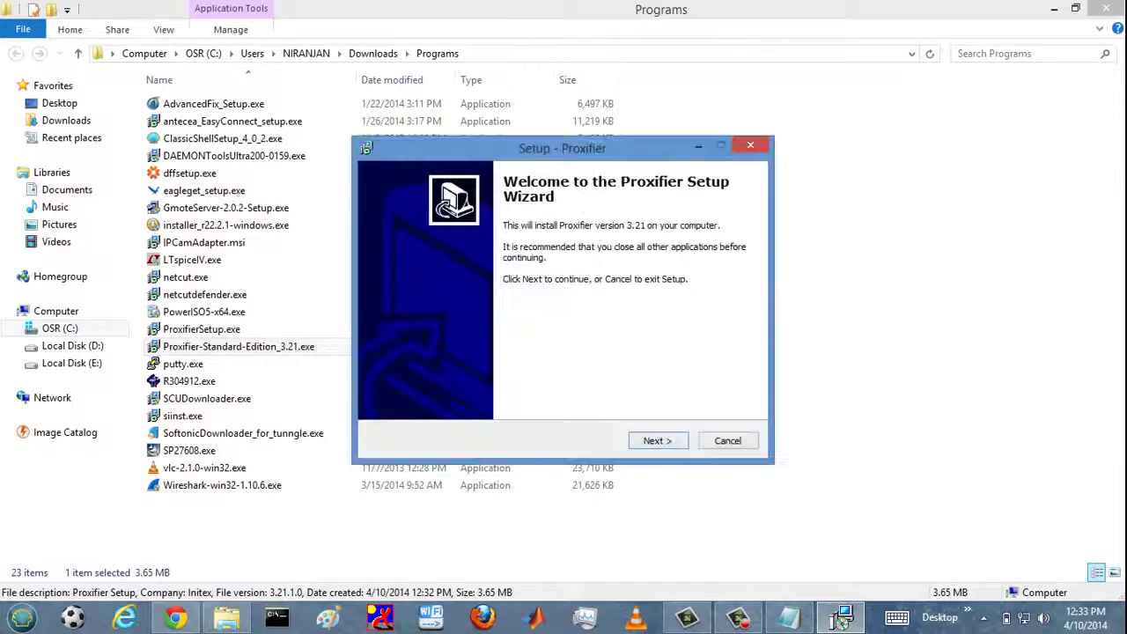
pyautogui.press('Return')
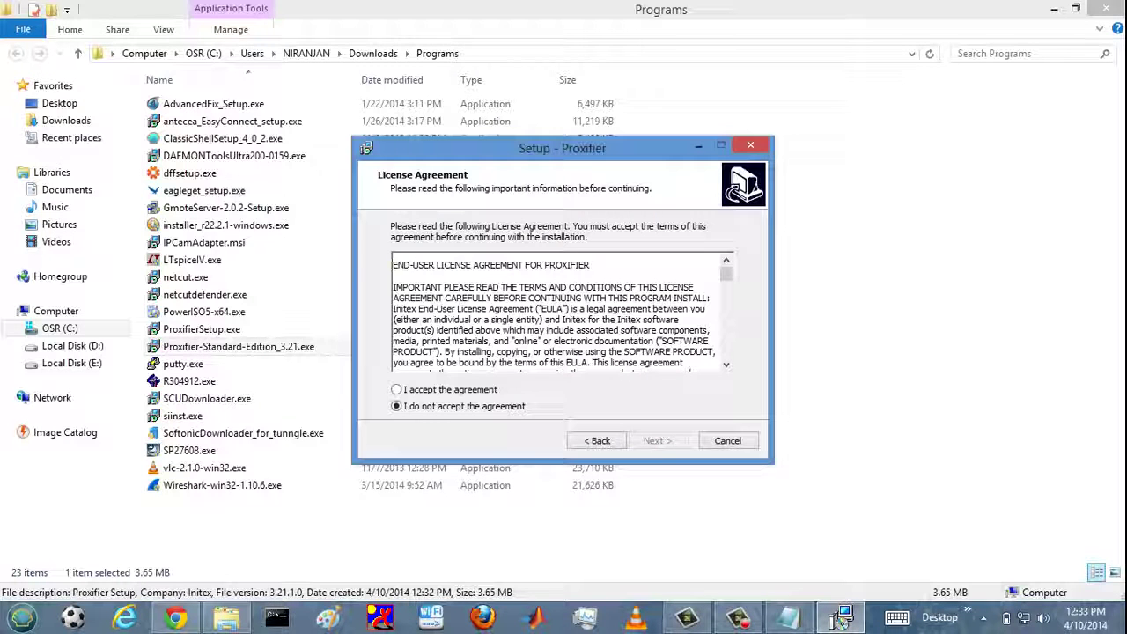
pyautogui.hotkey('alt', 'a')
pyautogui.press('Return')
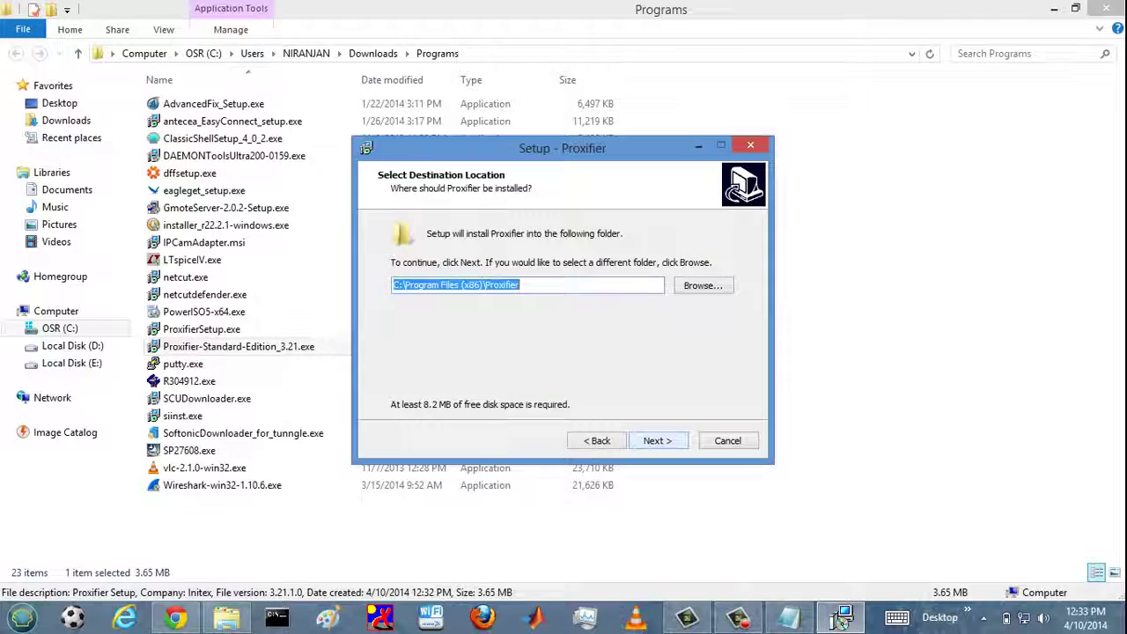
# - Install Proxifier into C:\Program Files (x86)\Proxifier with the Proxifier Start menu folder and a desktop icon
pyautogui.press('Return')
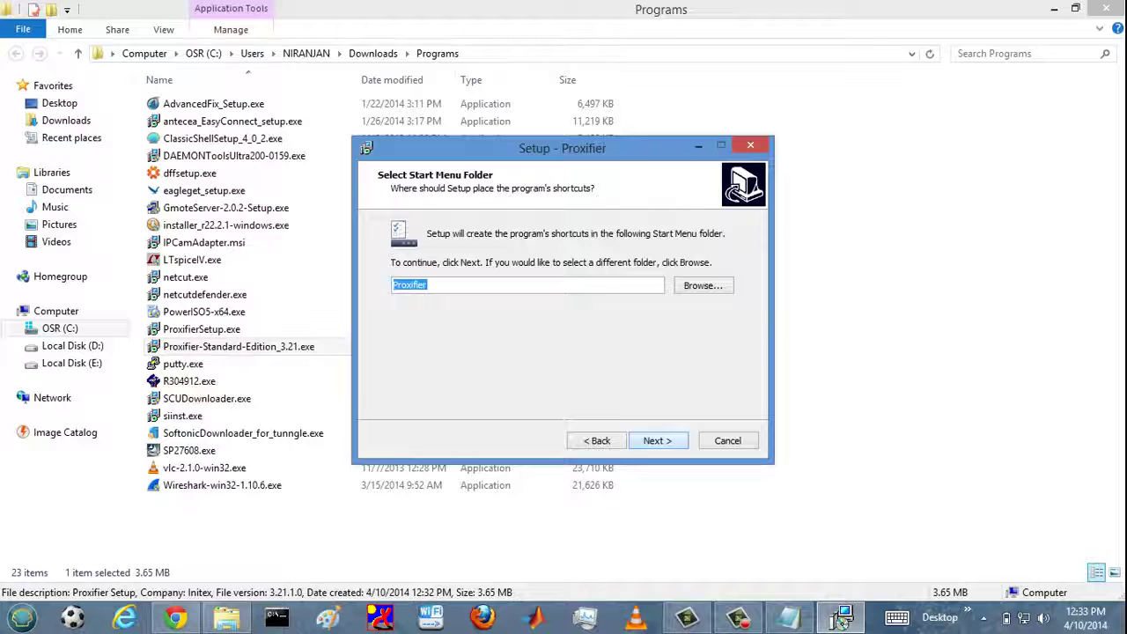
pyautogui.press('Return')
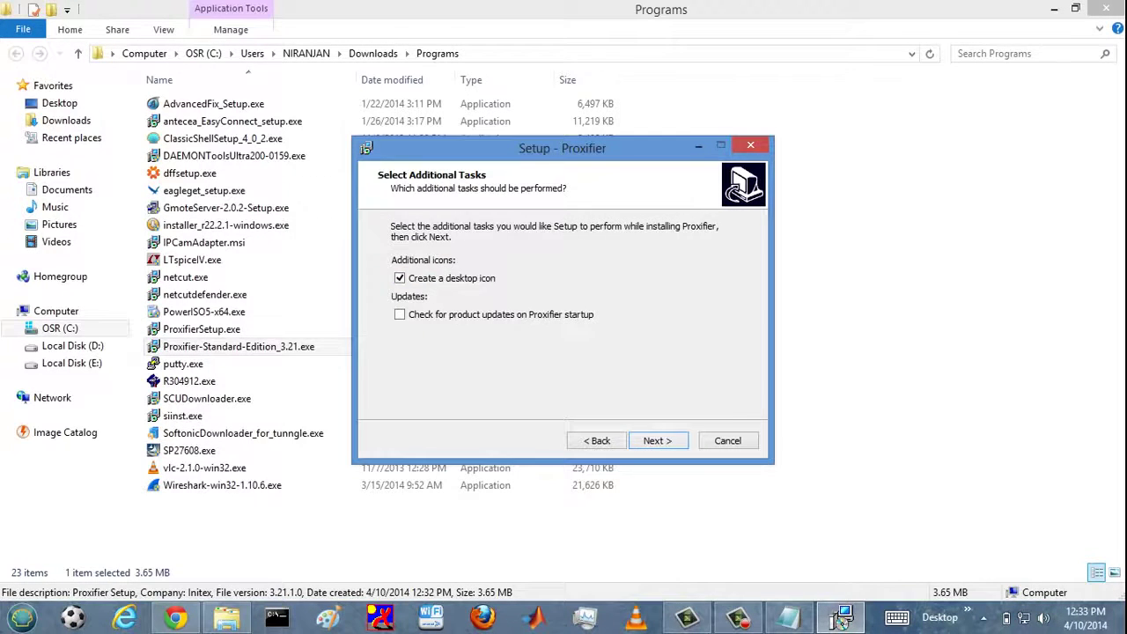
pyautogui.press('Return')
pyautogui.press('Return')
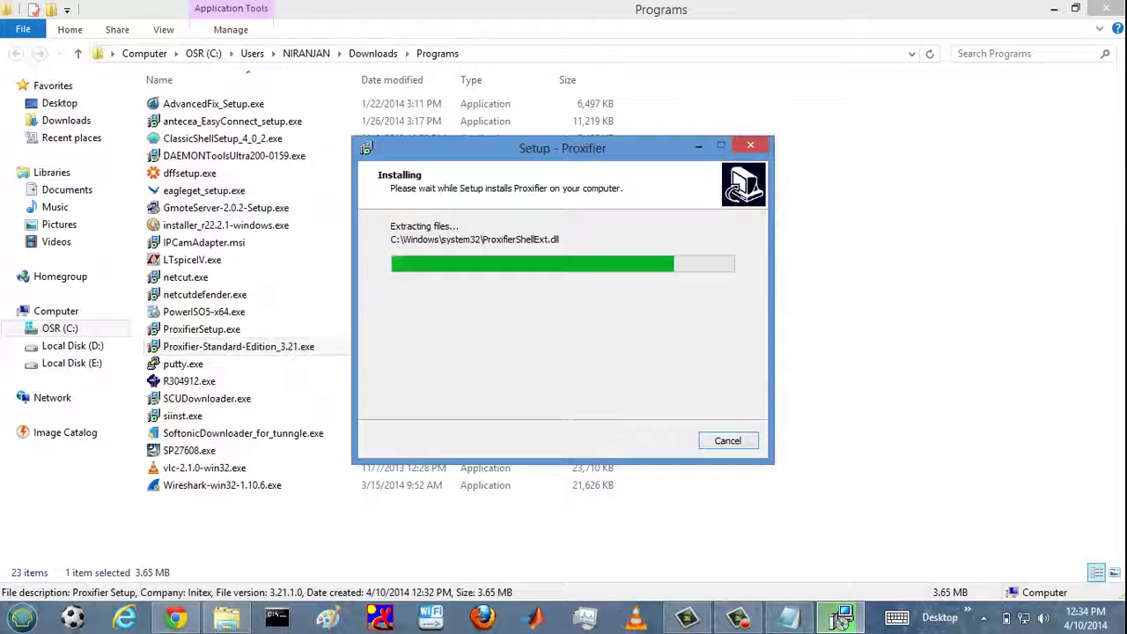
# - Finish the Proxifier setup wizard with the option to restart the computer later
pyautogui.click(841, 618)
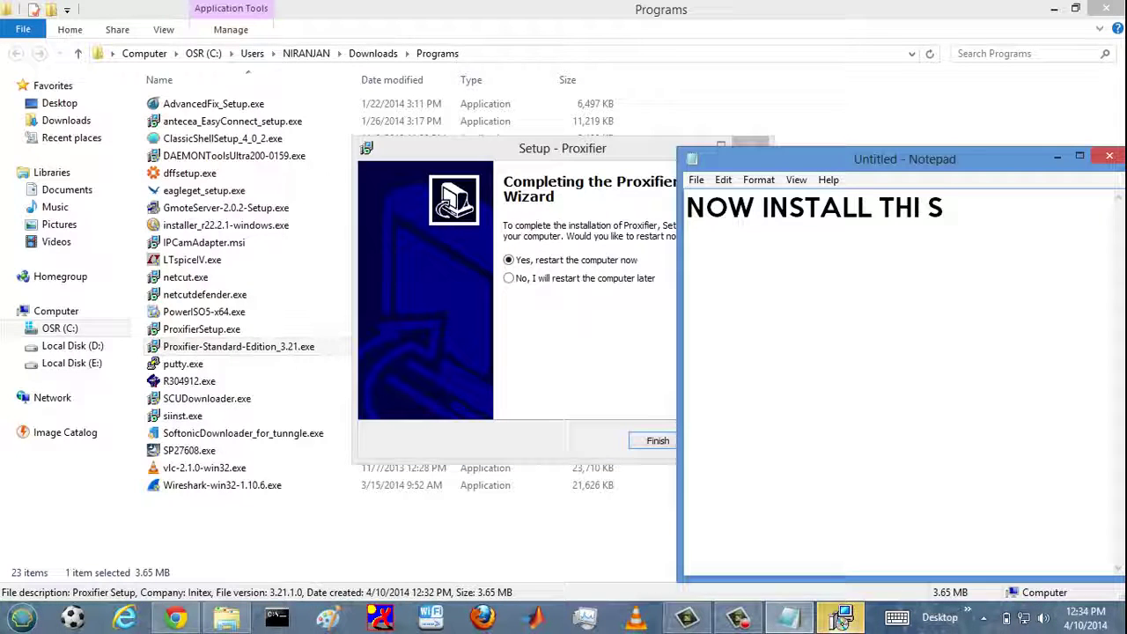
pyautogui.click(842, 618)
pyautogui.press('Down')
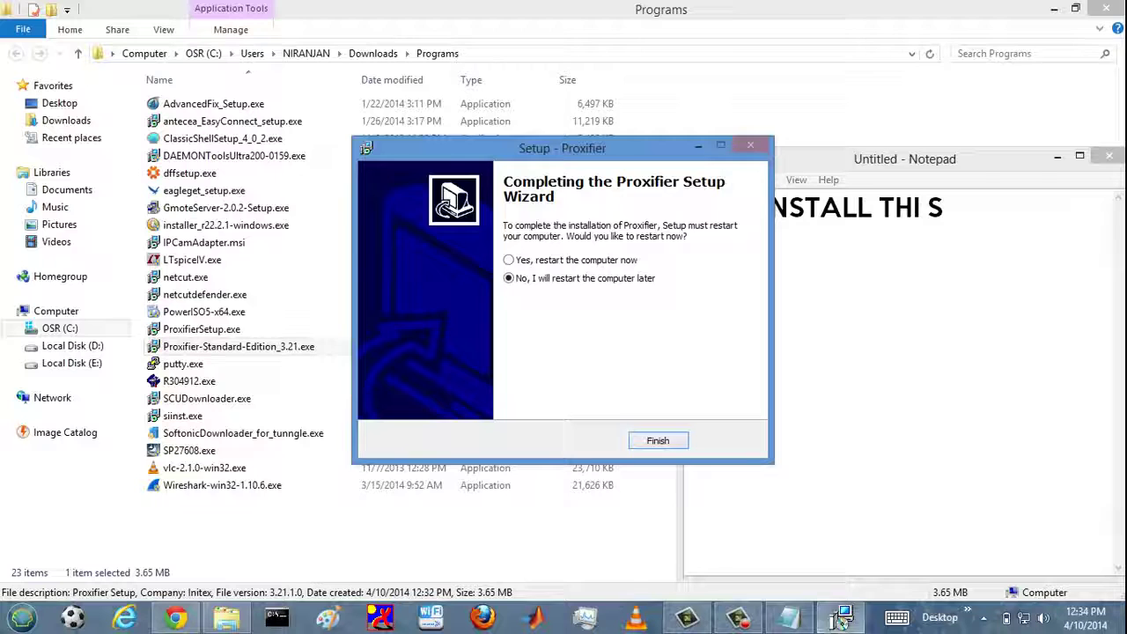
pyautogui.press('Return')
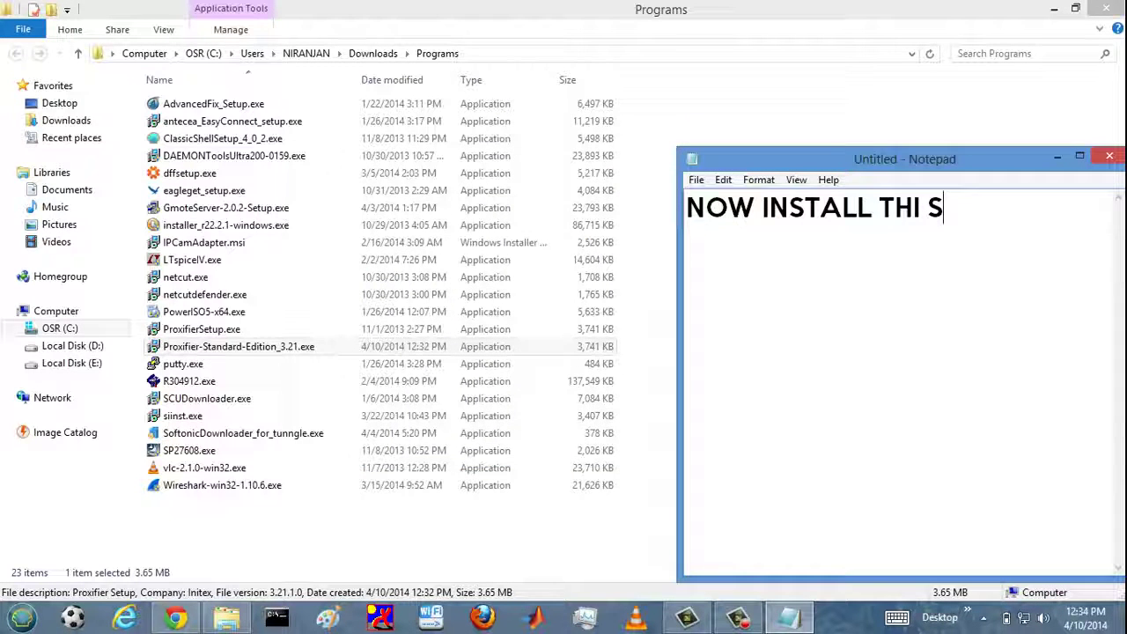
# - Replace the whole note with the text "USE RUN AS ADMIN OPTION TO INSTALL THIS SOFTWARE"
pyautogui.hotkey('ctrl', 'a')
pyautogui.write('RU')
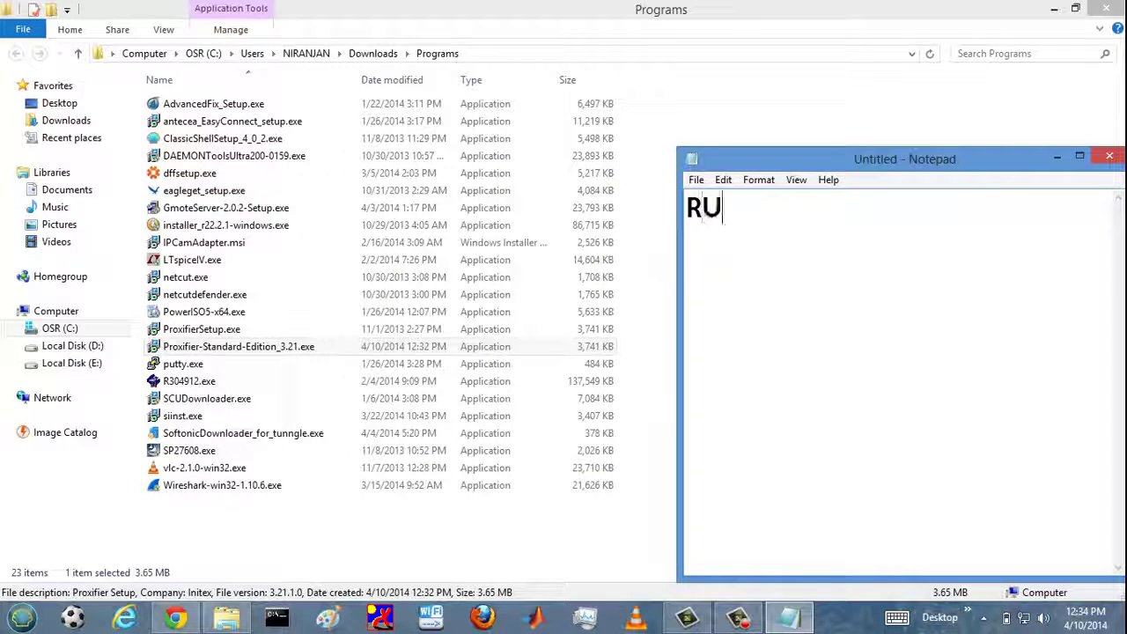
pyautogui.write('N')
pyautogui.press('BackSpace')
pyautogui.press('BackSpace')
pyautogui.press('BackSpace')
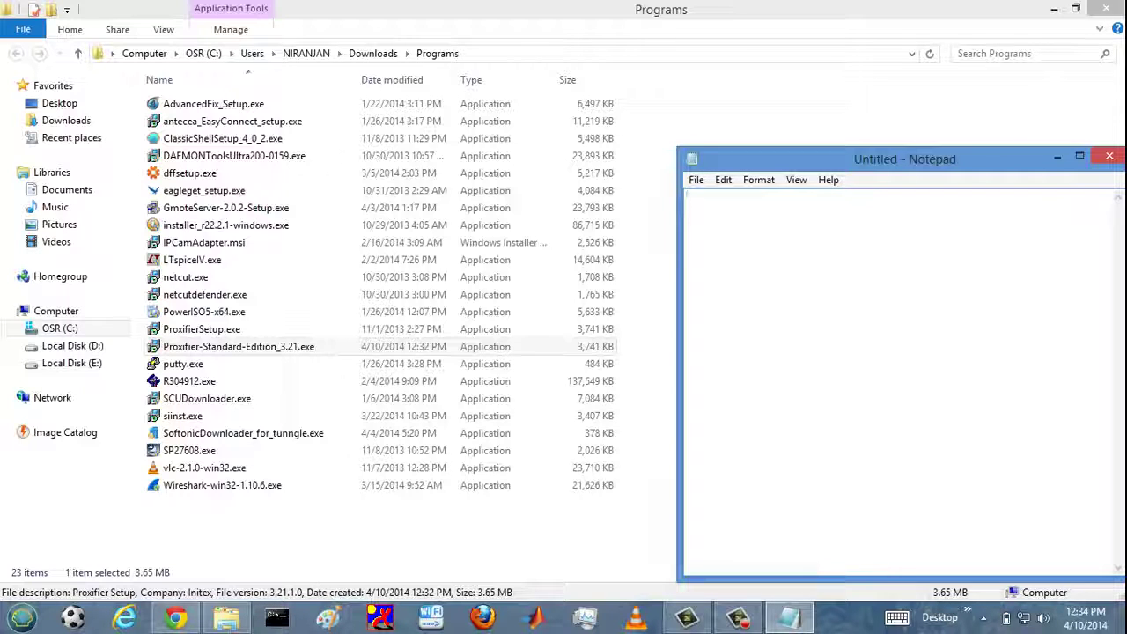
pyautogui.write('USE RUM')
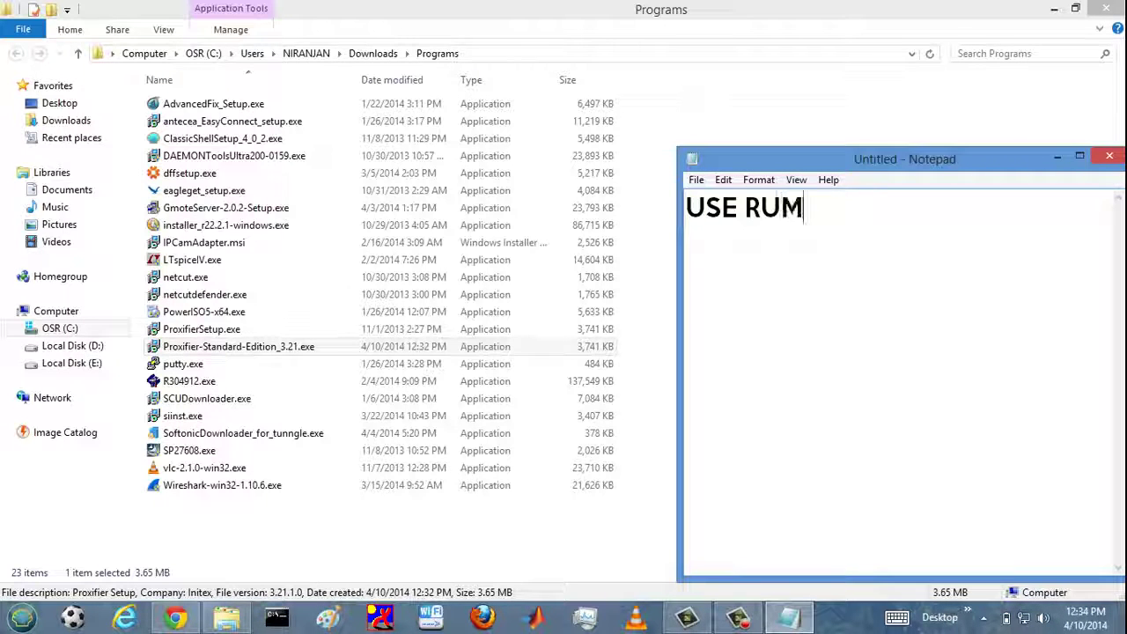
pyautogui.press('BackSpace')
pyautogui.write('N A')
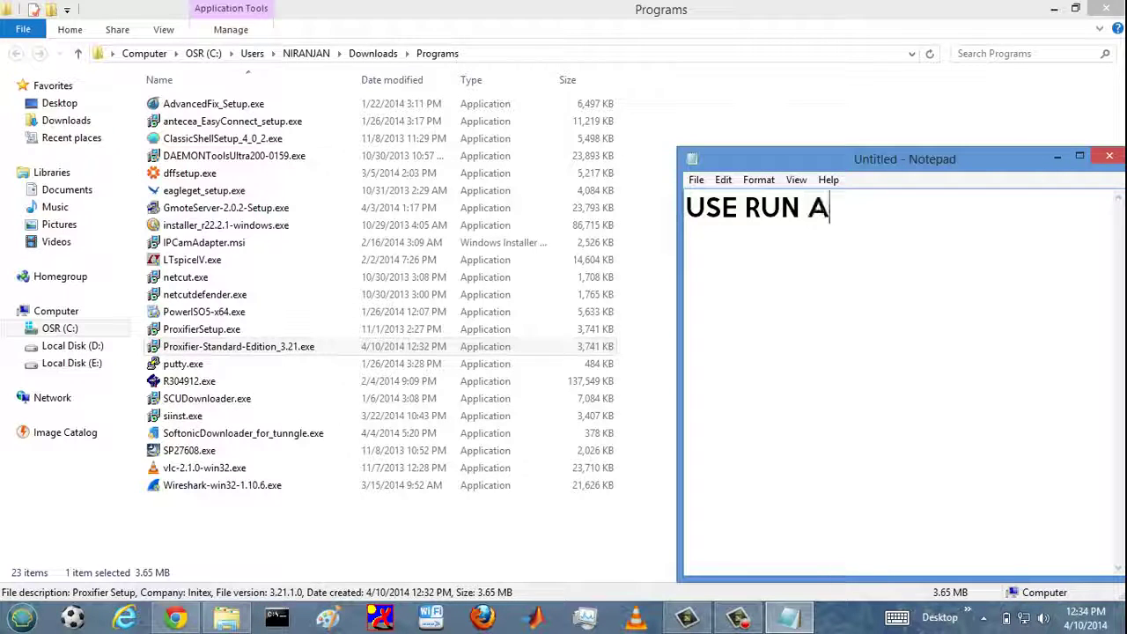
pyautogui.write('S ADMIN ')
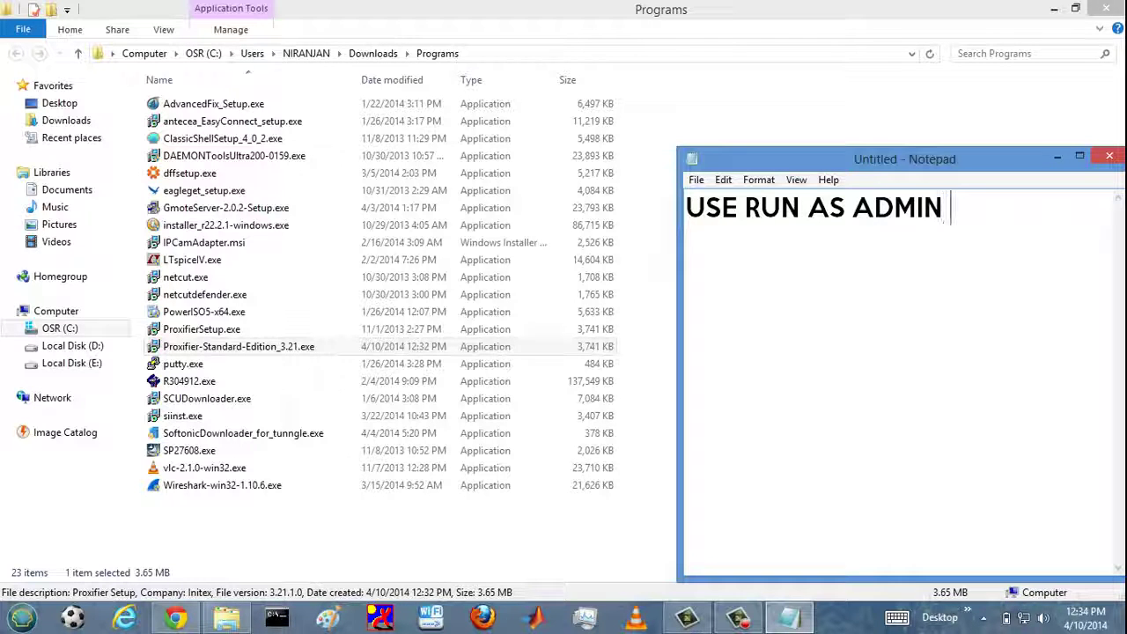
pyautogui.write('OP')
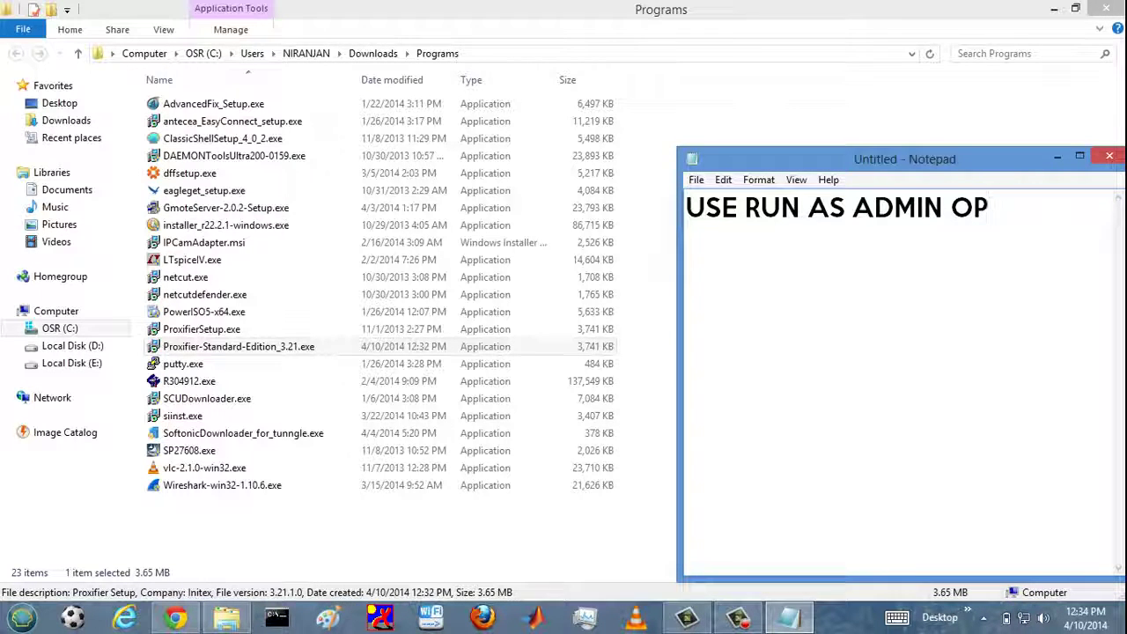
pyautogui.write('TION TO ')
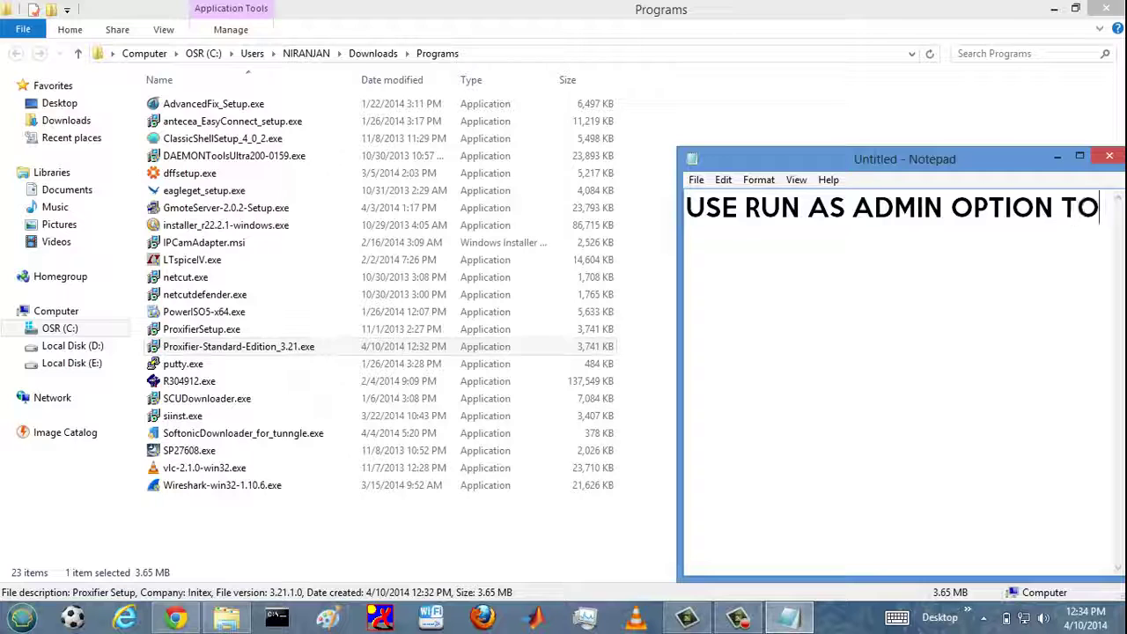
pyautogui.write('INS')
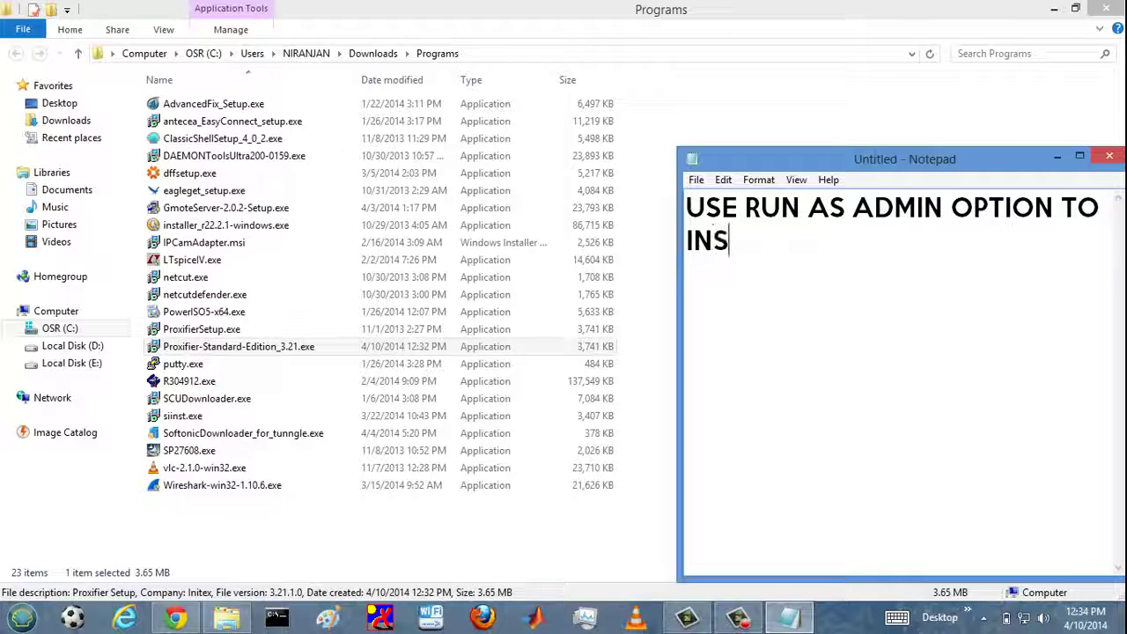
pyautogui.write('TALL ')
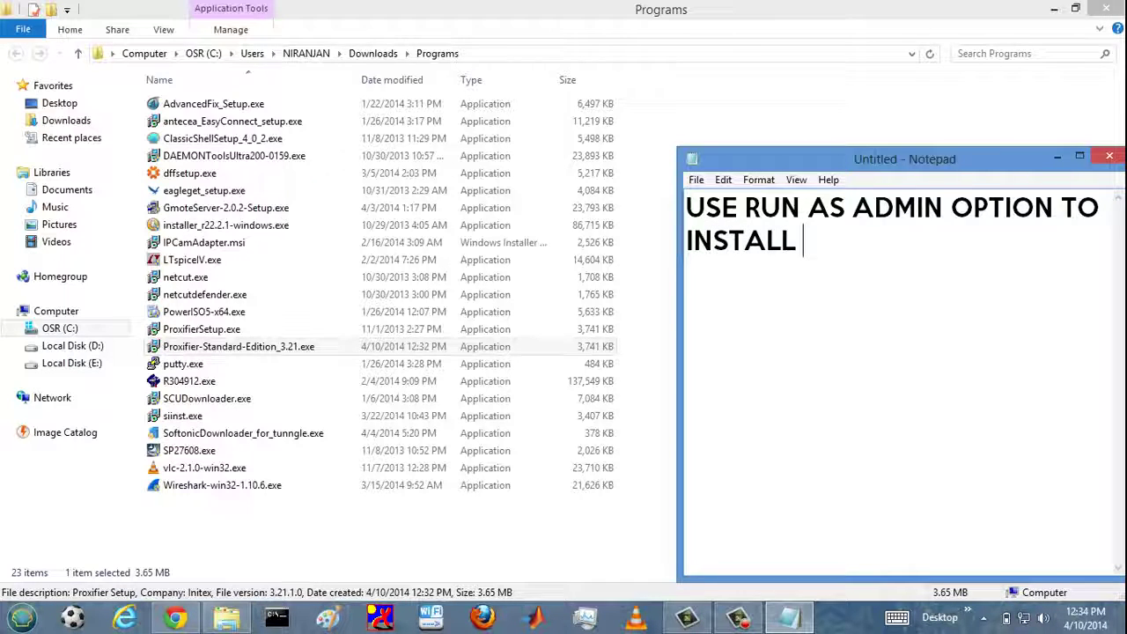
pyautogui.write('THIS SO')
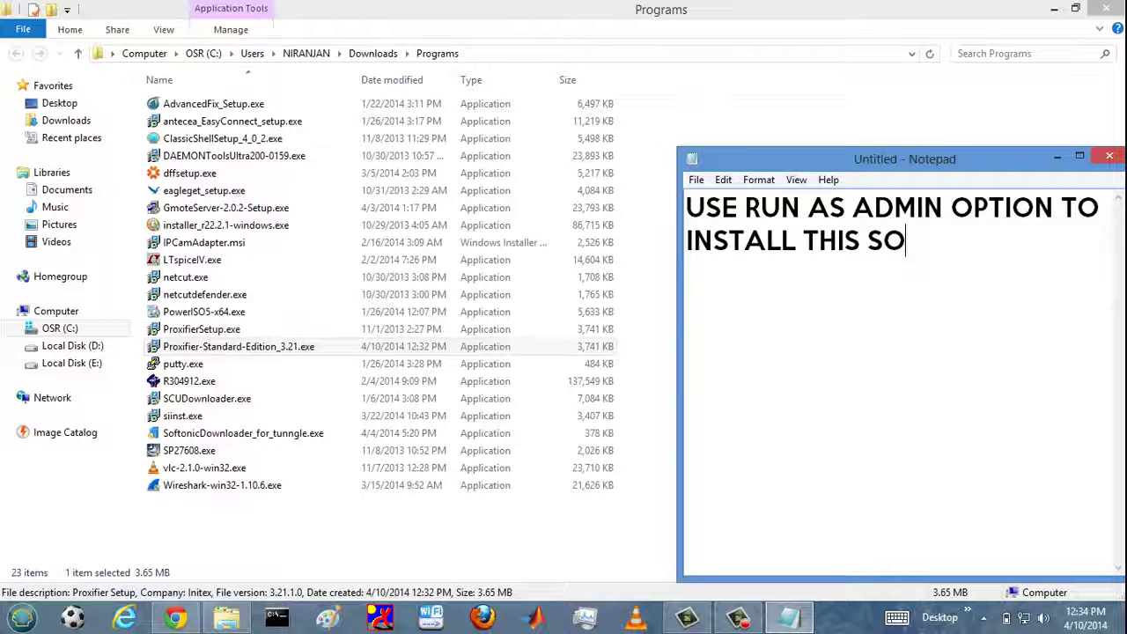
pyautogui.write('FTWARE')
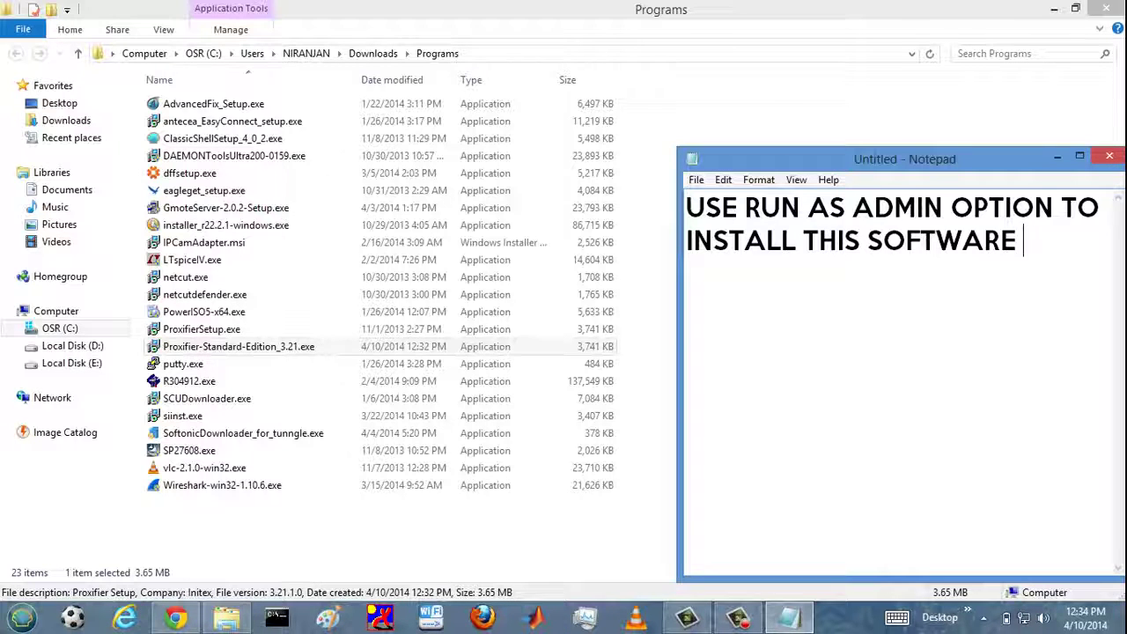
# - Add the line "NOW LETS GO TO WORK....." below the run-as-admin advice in the note
pyautogui.write('NOW ')
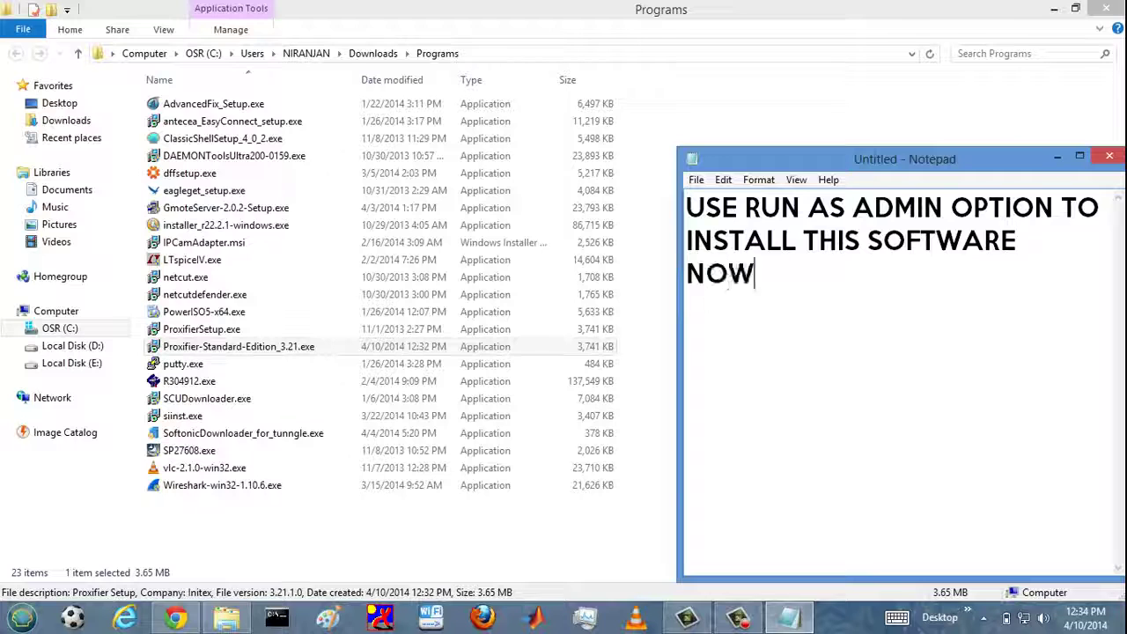
pyautogui.write('L')
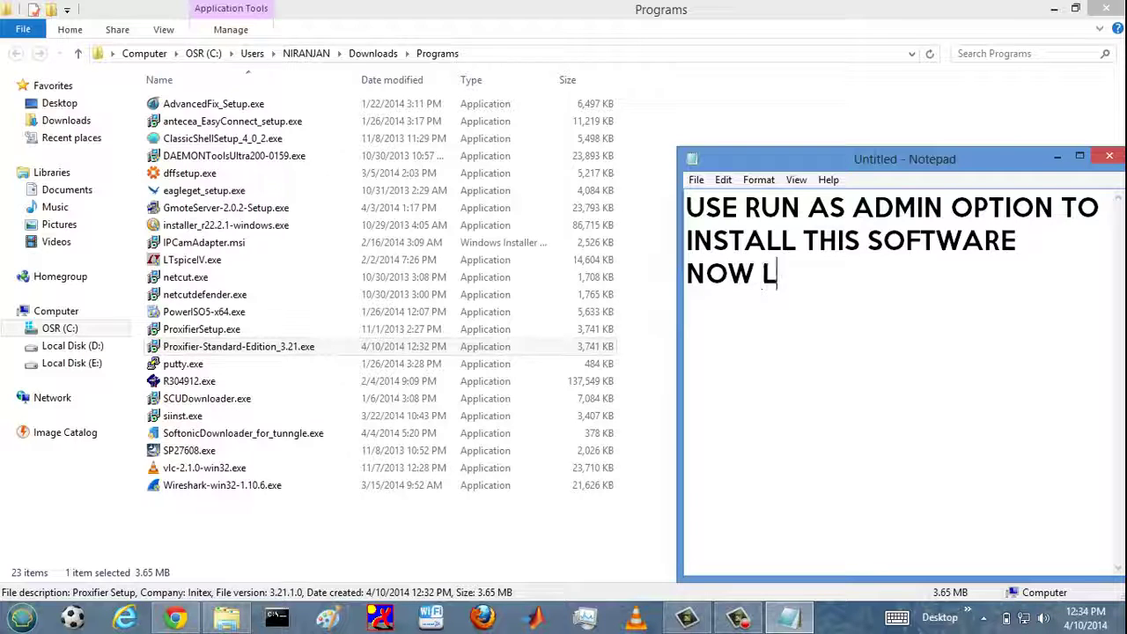
pyautogui.write('ETS ')
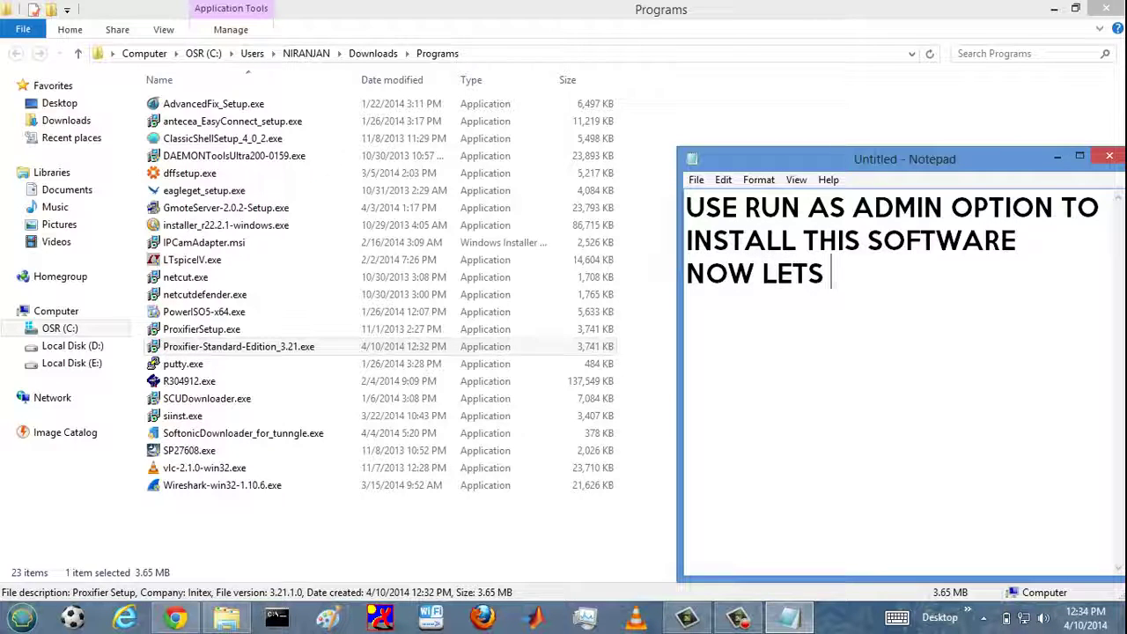
pyautogui.write('GO TO ')
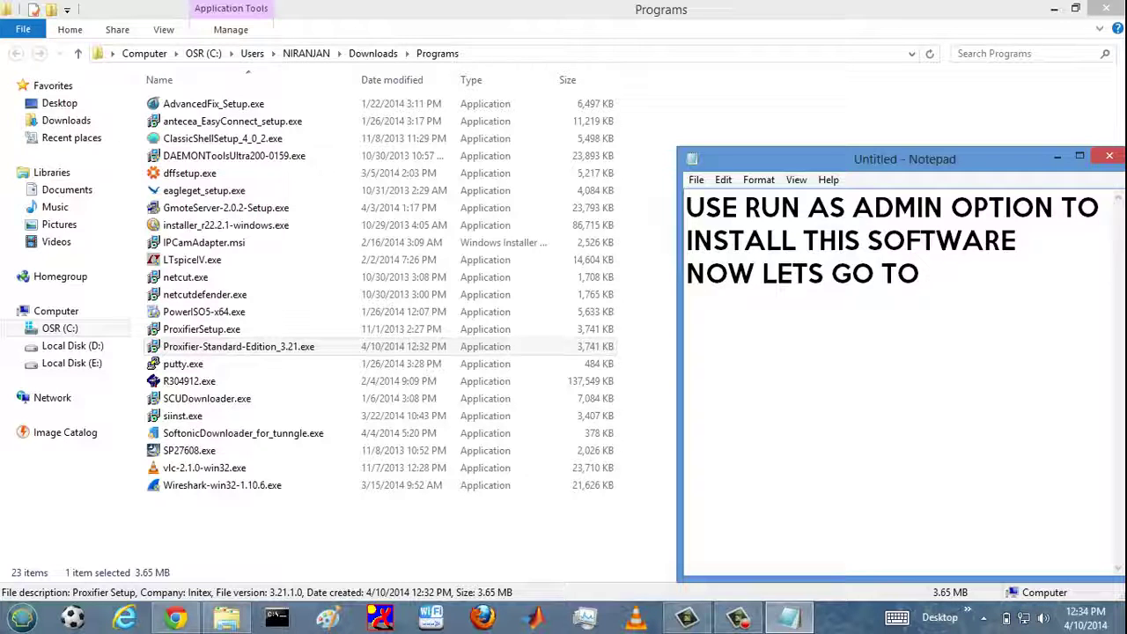
pyautogui.write('WORK')
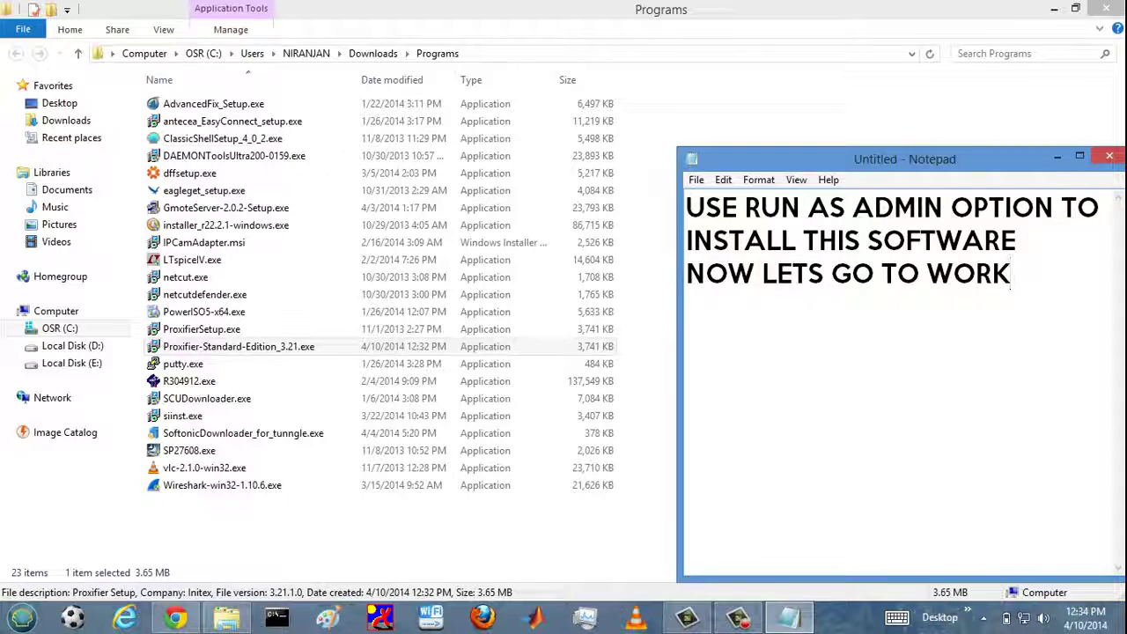
pyautogui.write('.....')
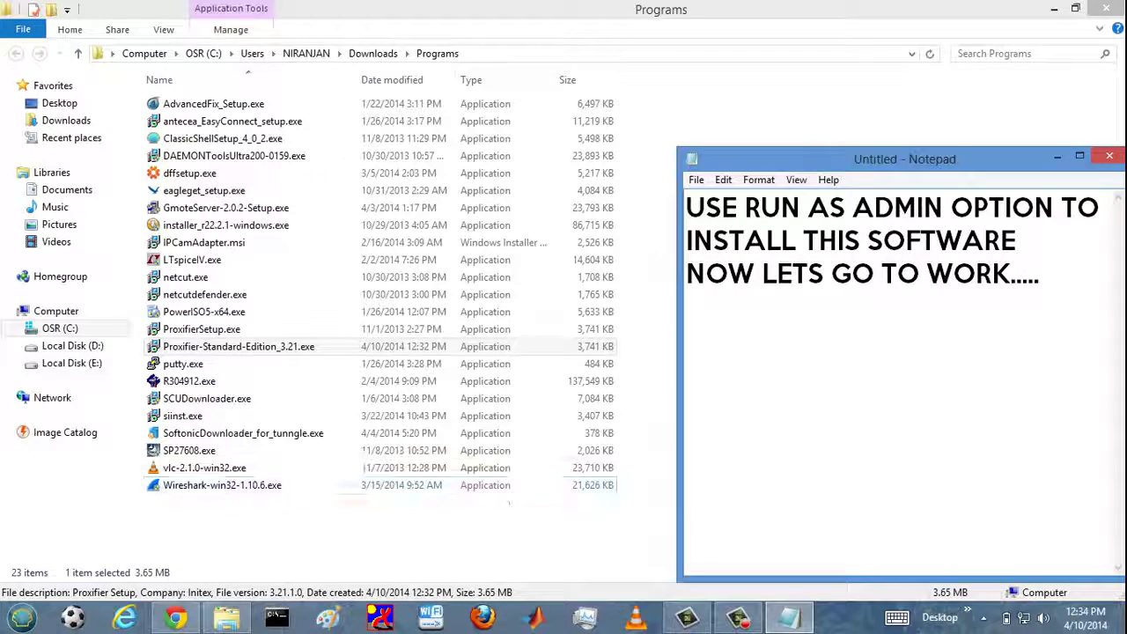
# - Bring up the browser behind Notepad and replace the whole note with "TRY ANY ACCESS DENYING LINK ...LETS SAY TORRENTZ.EU"
pyautogui.hotkey('alt', 'Tab')
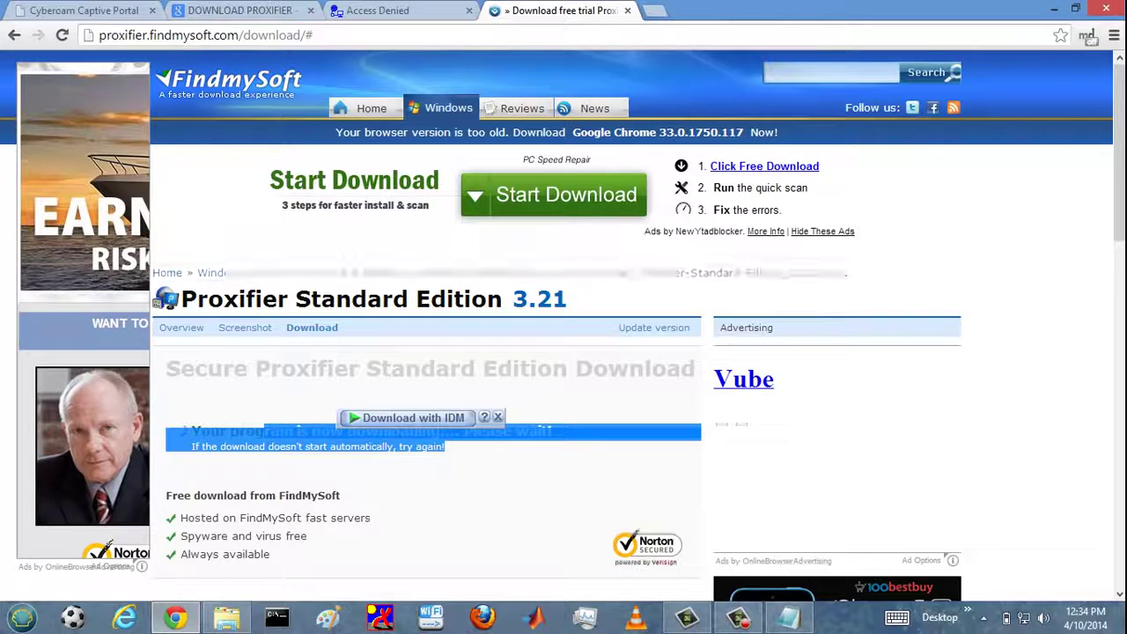
pyautogui.moveTo(740, 617)
pyautogui.click(789, 618)
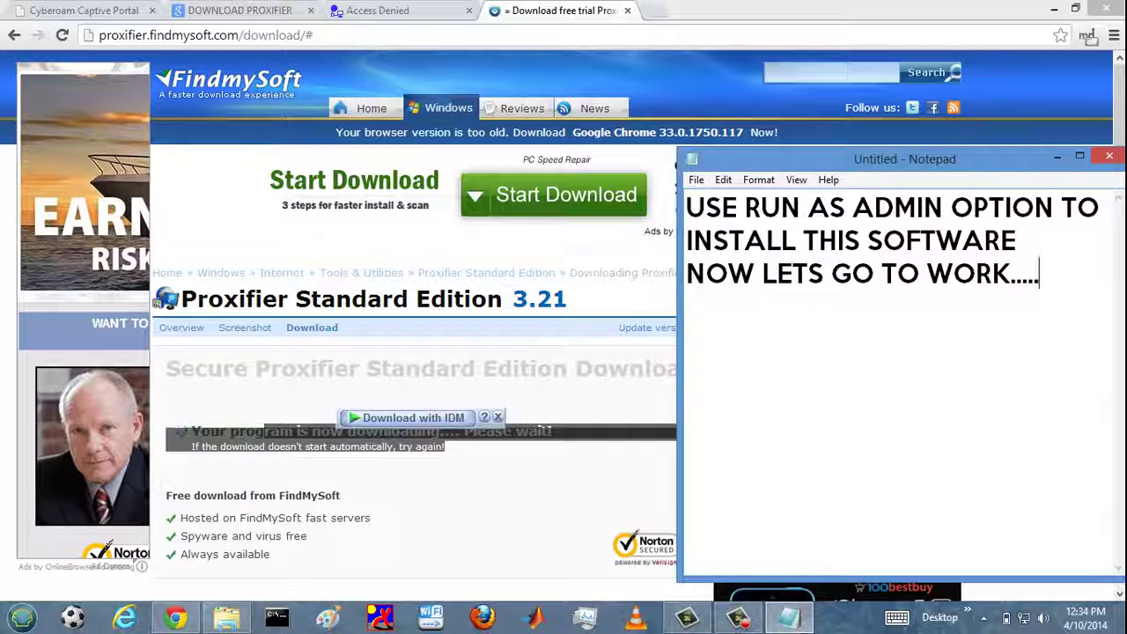
pyautogui.hotkey('ctrl', 'a')
pyautogui.write('TRY A')
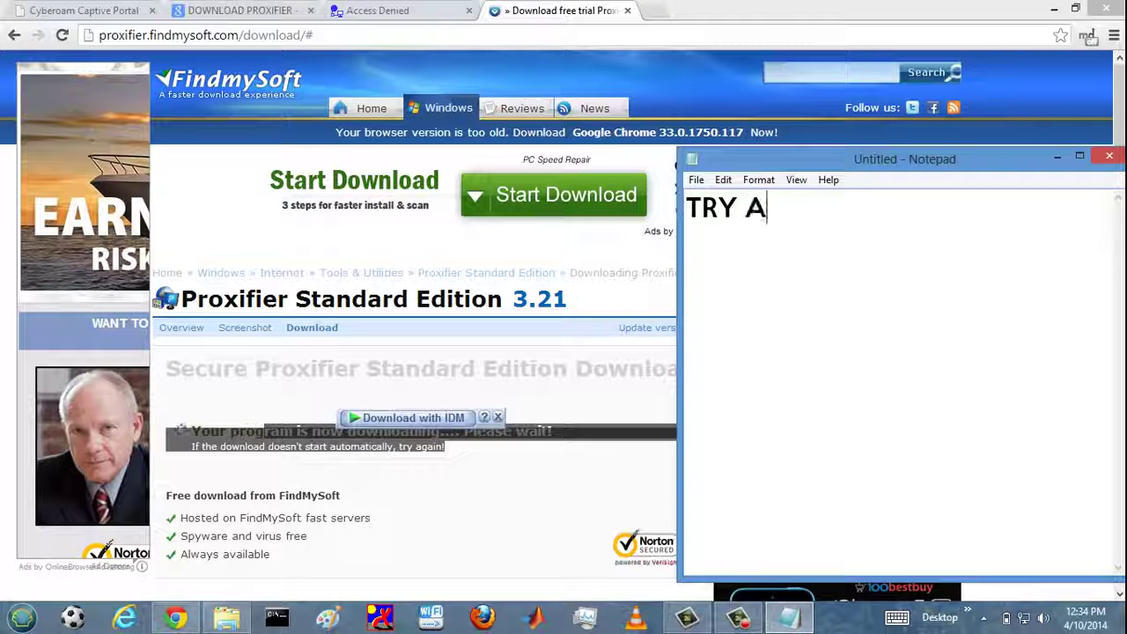
pyautogui.write('NY A')
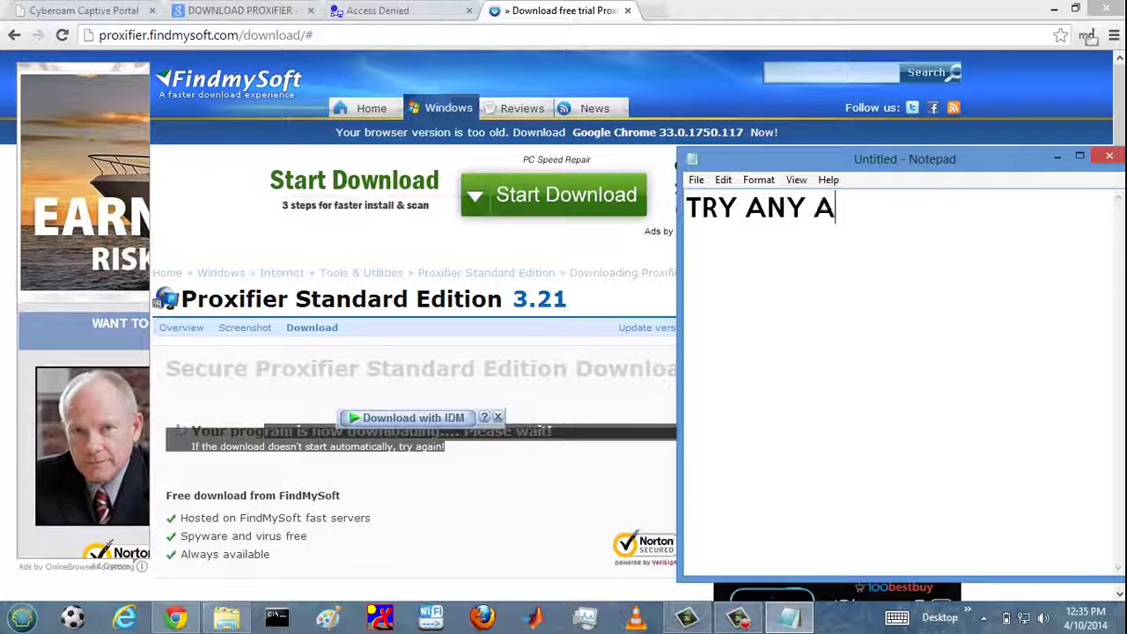
pyautogui.write('CCESS')
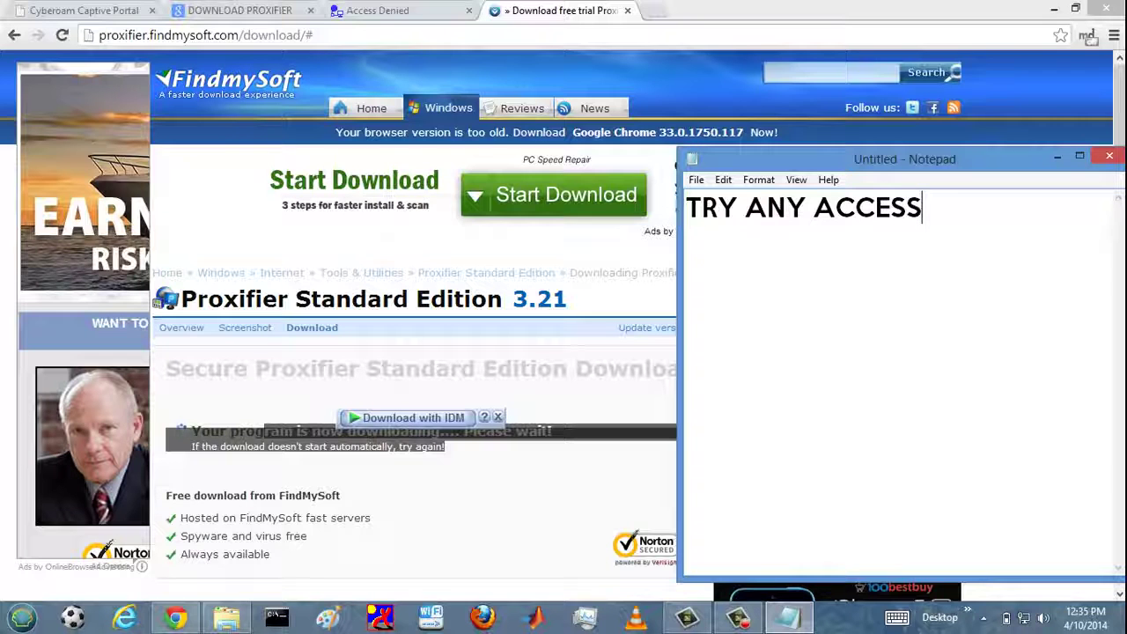
pyautogui.write(' DENYING ')
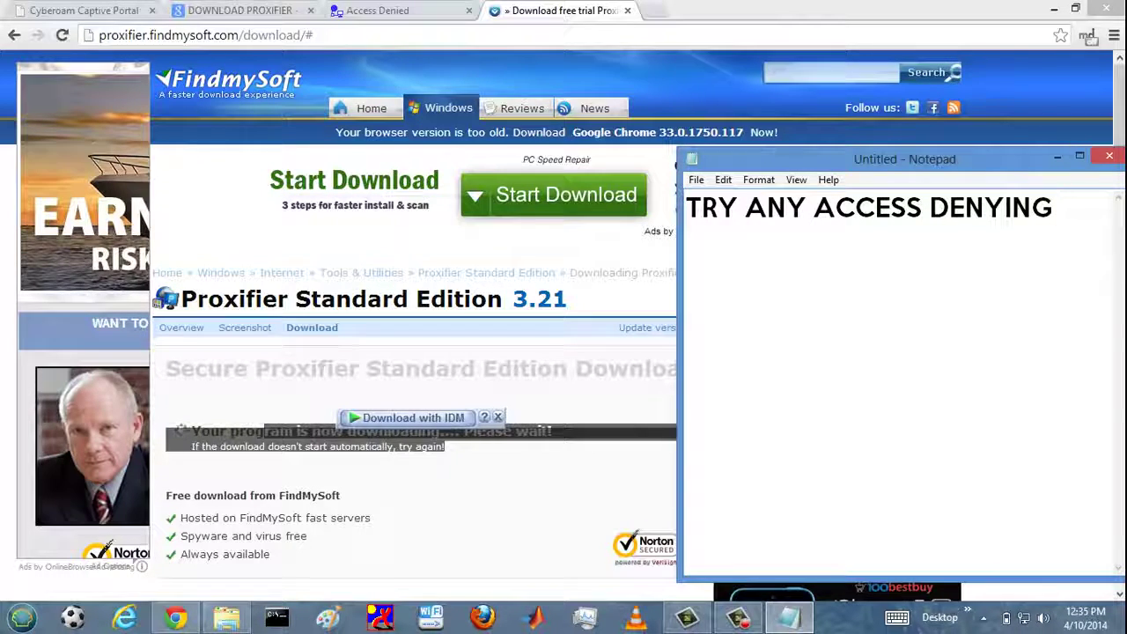
pyautogui.write('LI')
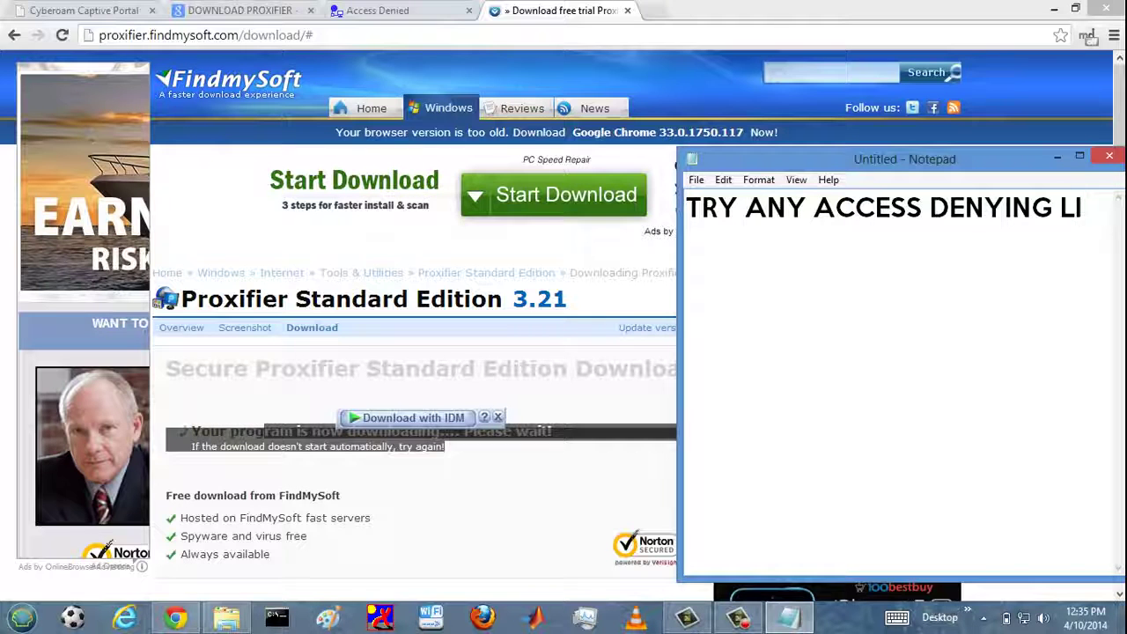
pyautogui.write('NK ')
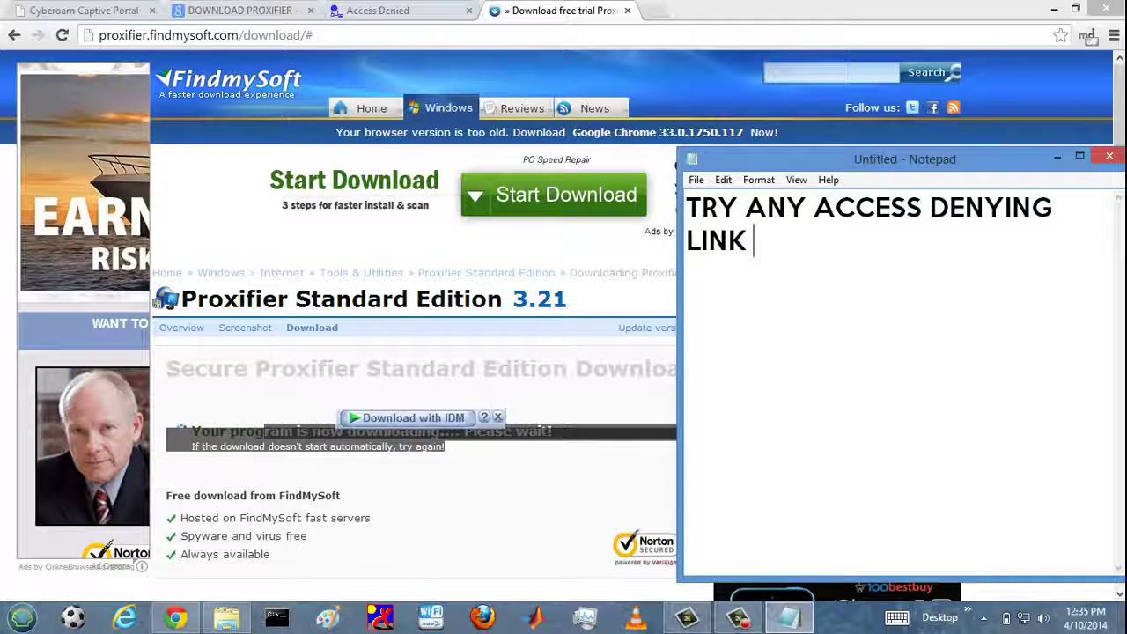
pyautogui.write('...LE')
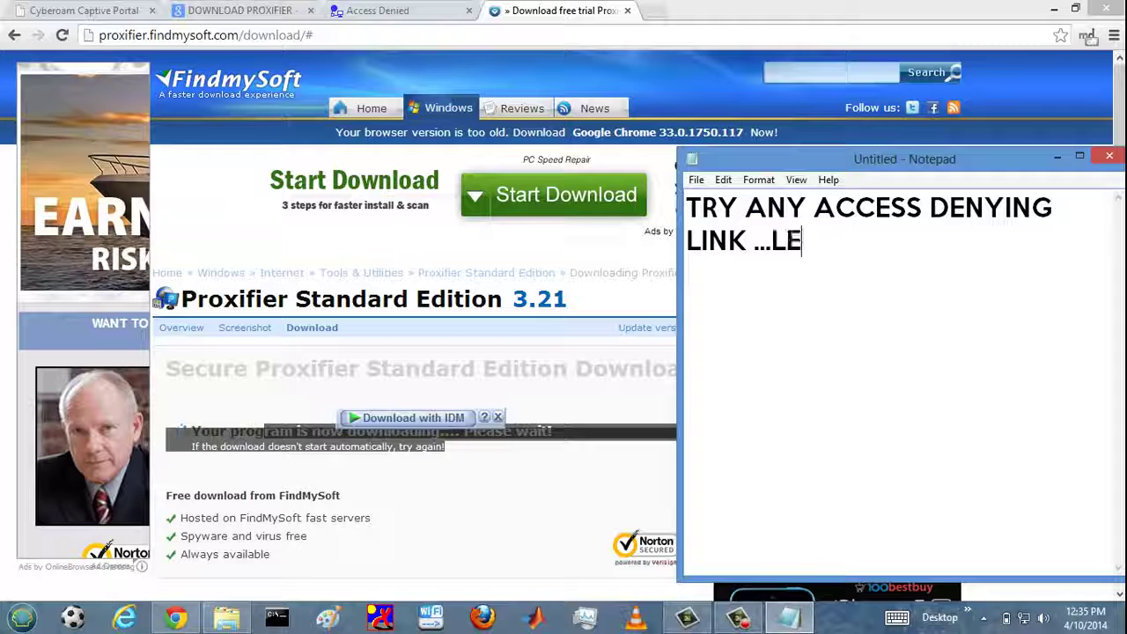
pyautogui.write('TS A')
pyautogui.press('BackSpace')
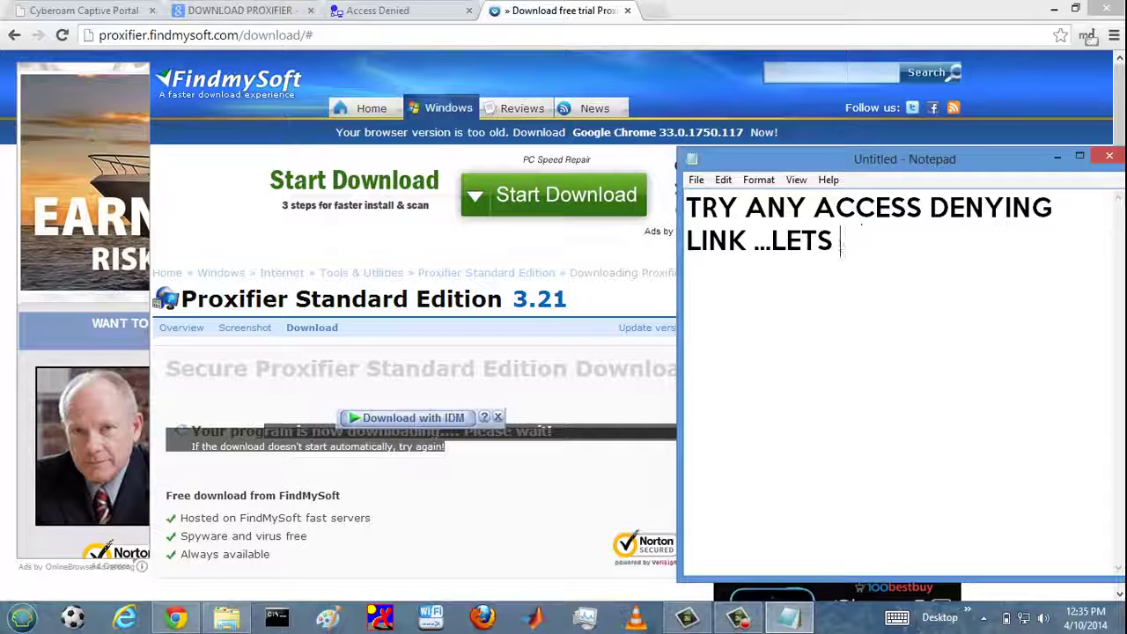
pyautogui.write('SAY ')
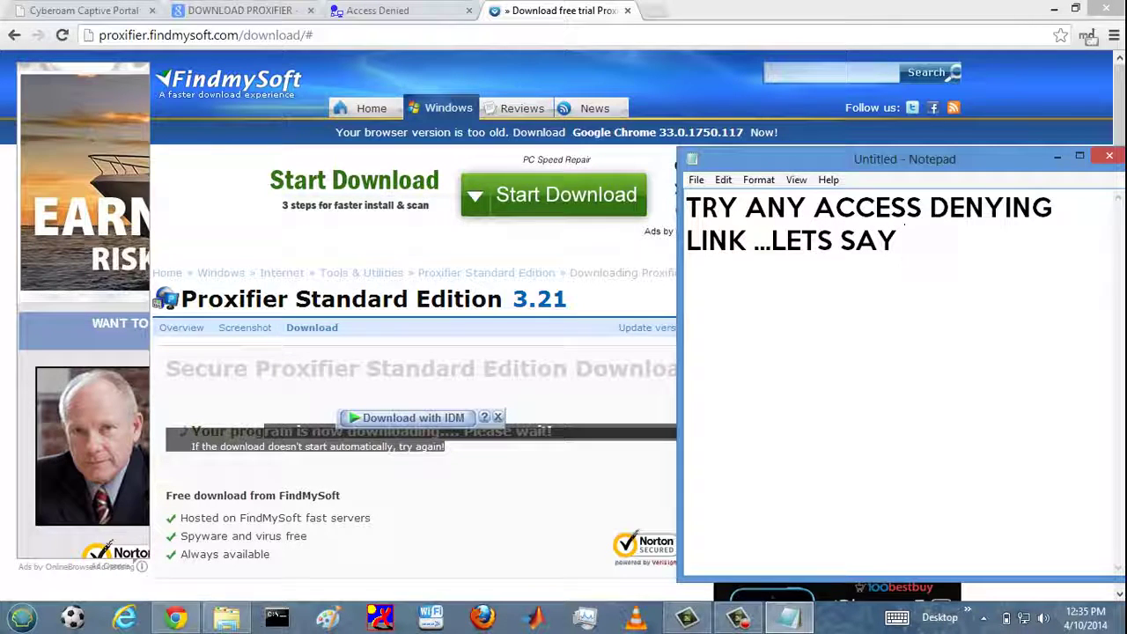
pyautogui.write('TORREN')
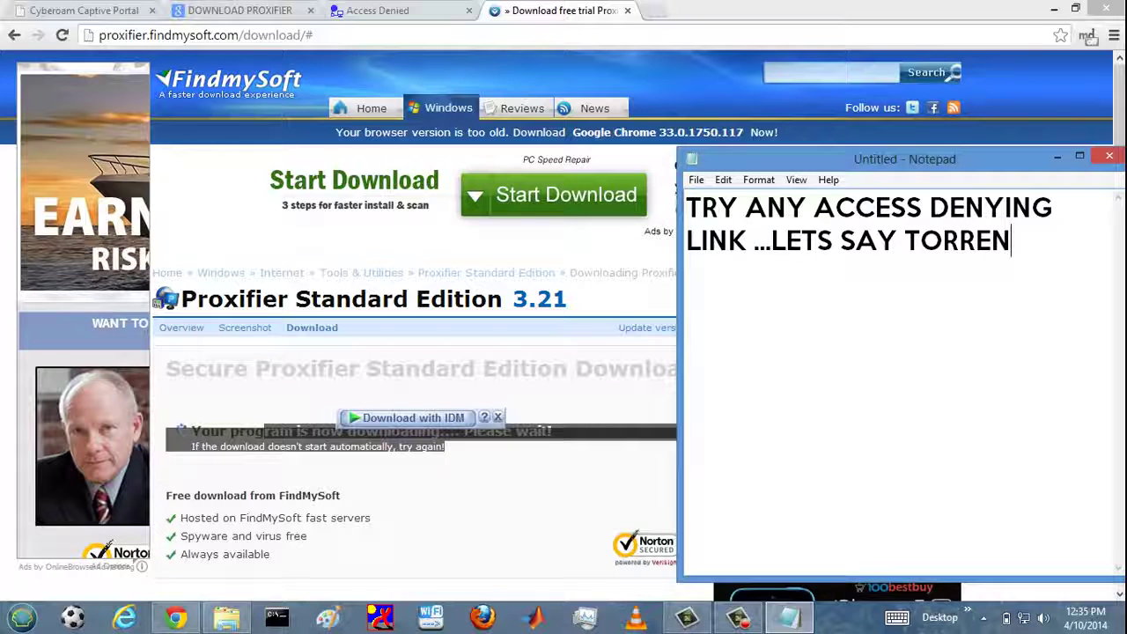
pyautogui.write('TZ.EU')
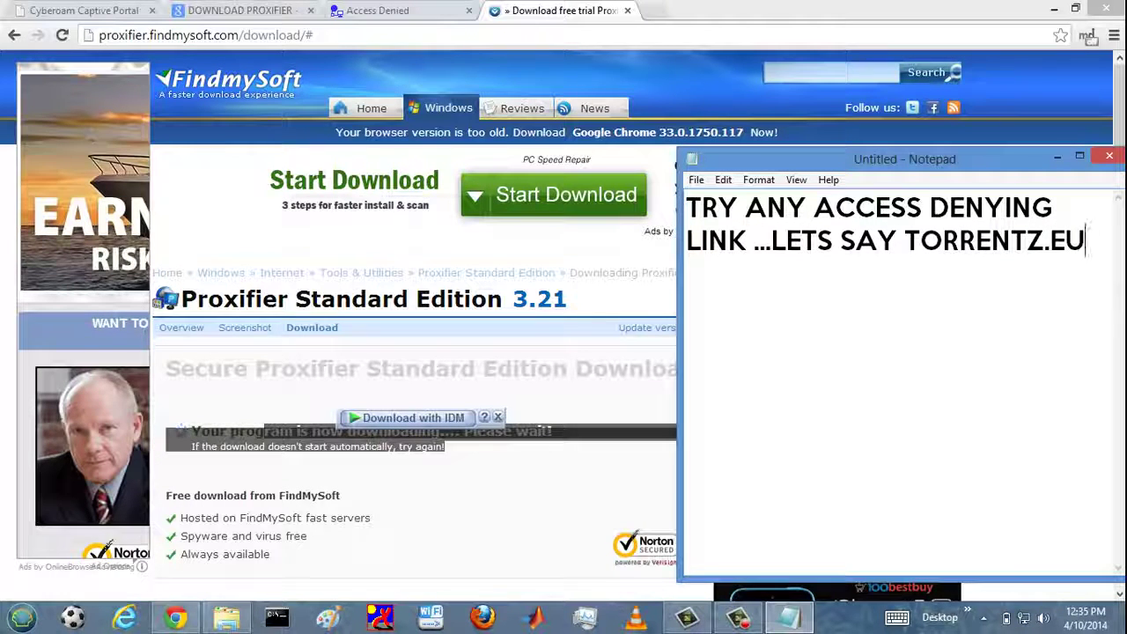
# - Copy the address TORRENTZ.EU from the end of the note and delete it there
pyautogui.moveTo(1088, 239); pyautogui.dragTo(905, 241)
pyautogui.hotkey('ctrl', 'c')
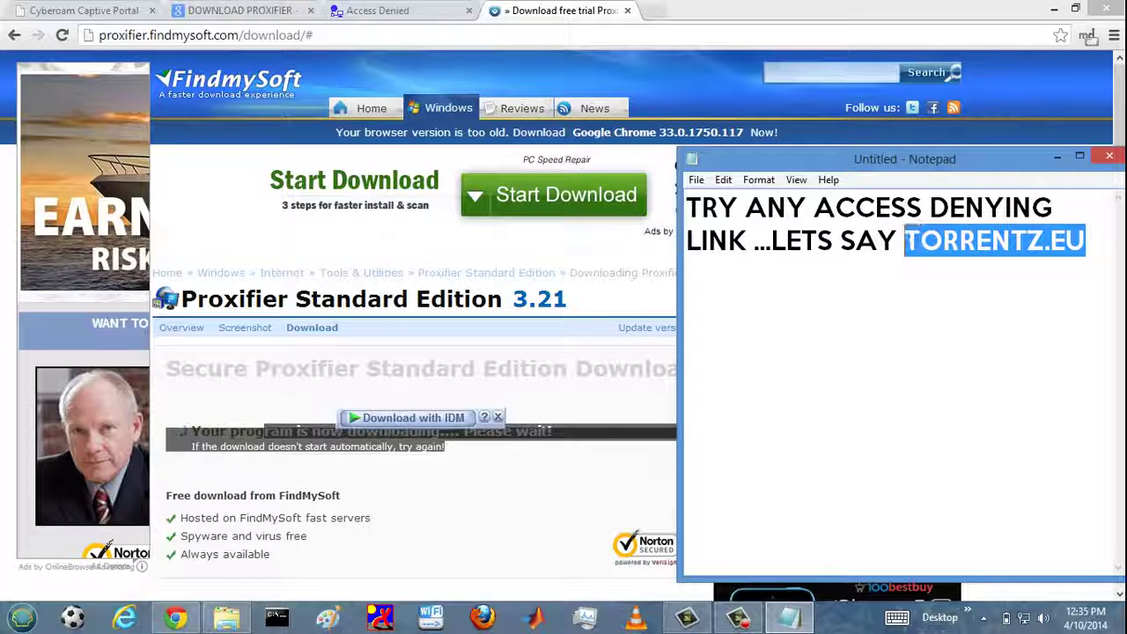
pyautogui.press('BackSpace')
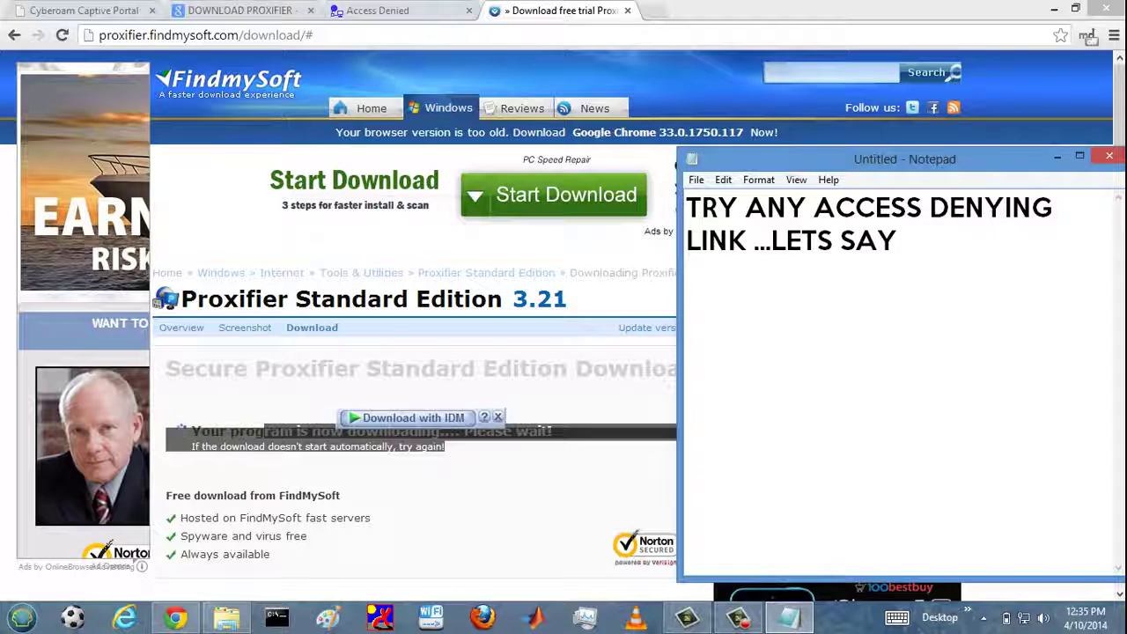
# - Switch to the browser and load the copied address torrentz.eu in place of the Proxifier download page
pyautogui.hotkey('alt', 'Tab')
pyautogui.click(308, 35)
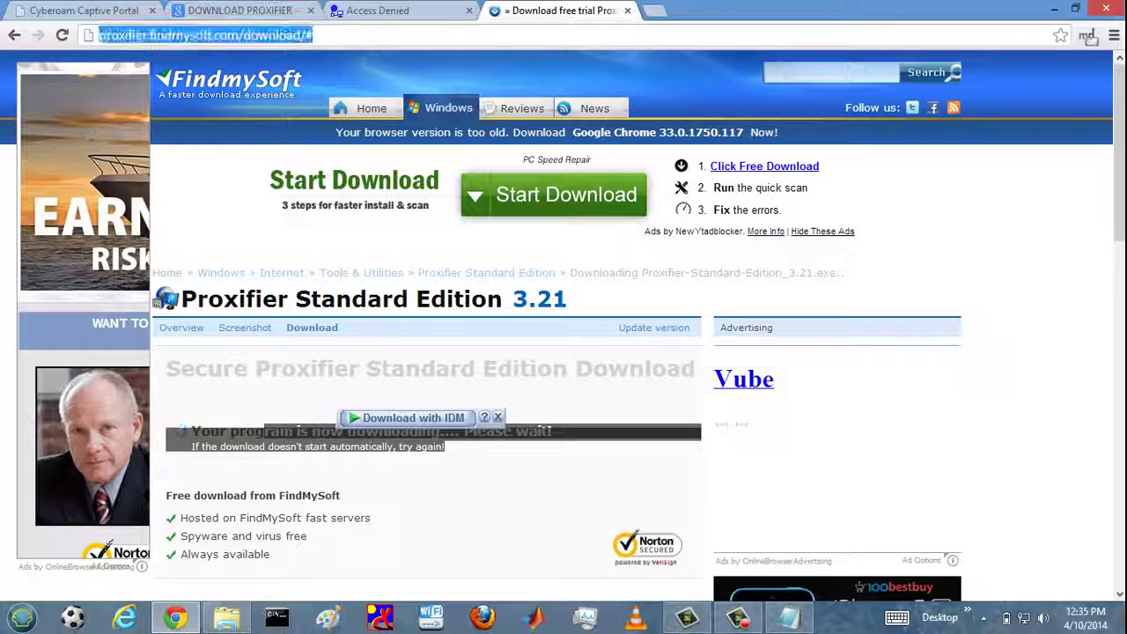
pyautogui.hotkey('ctrl', 'v')
pyautogui.press('Return')
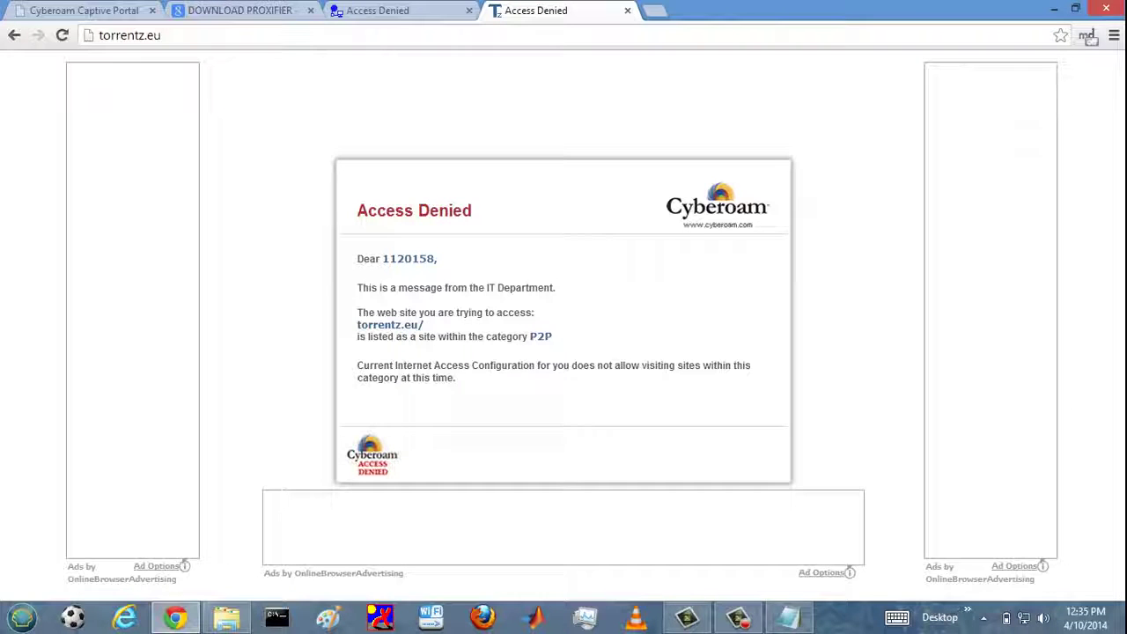
# - Bring Notepad back and replace the whole note with "NOW USE PROXIFIER"
pyautogui.click(787, 617)
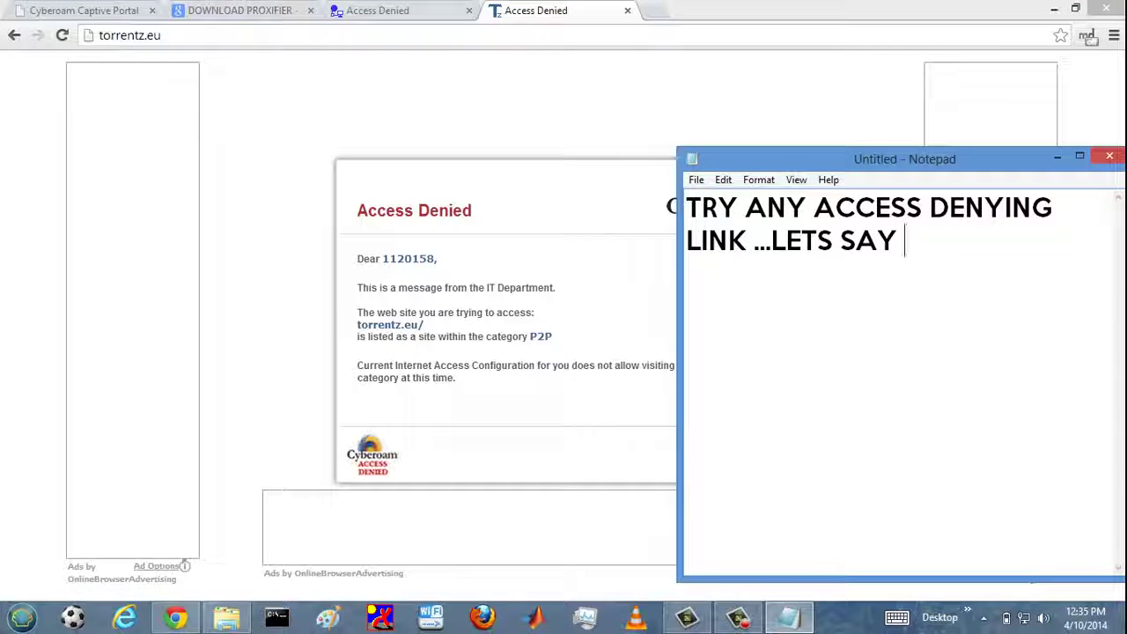
pyautogui.hotkey('ctrl', 'a')
pyautogui.write('NOW ')
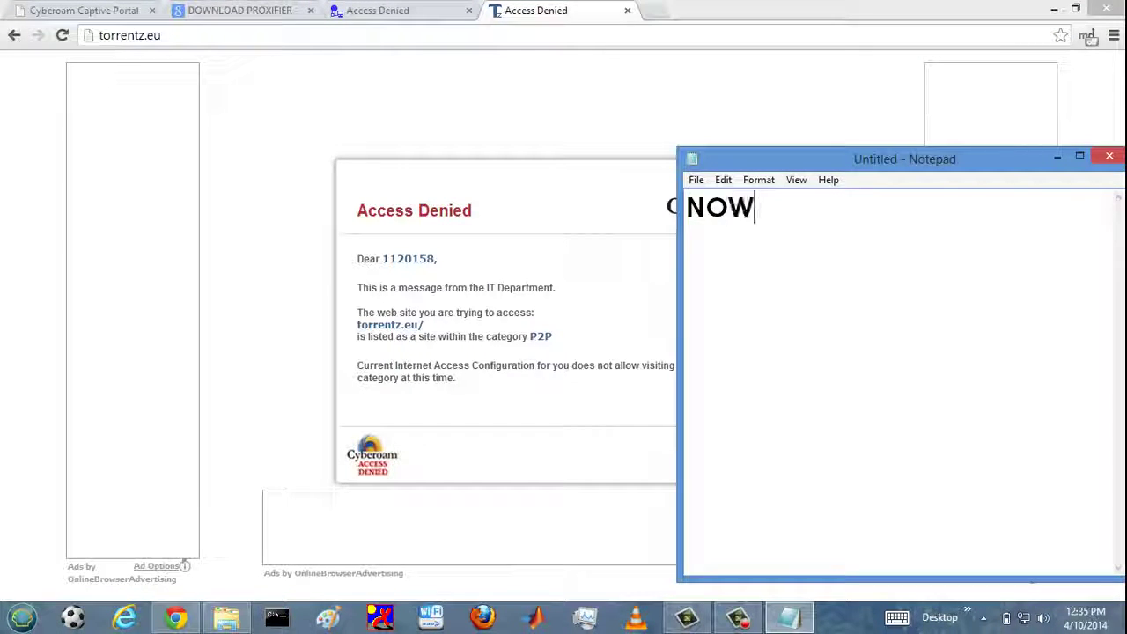
pyautogui.write('USE')
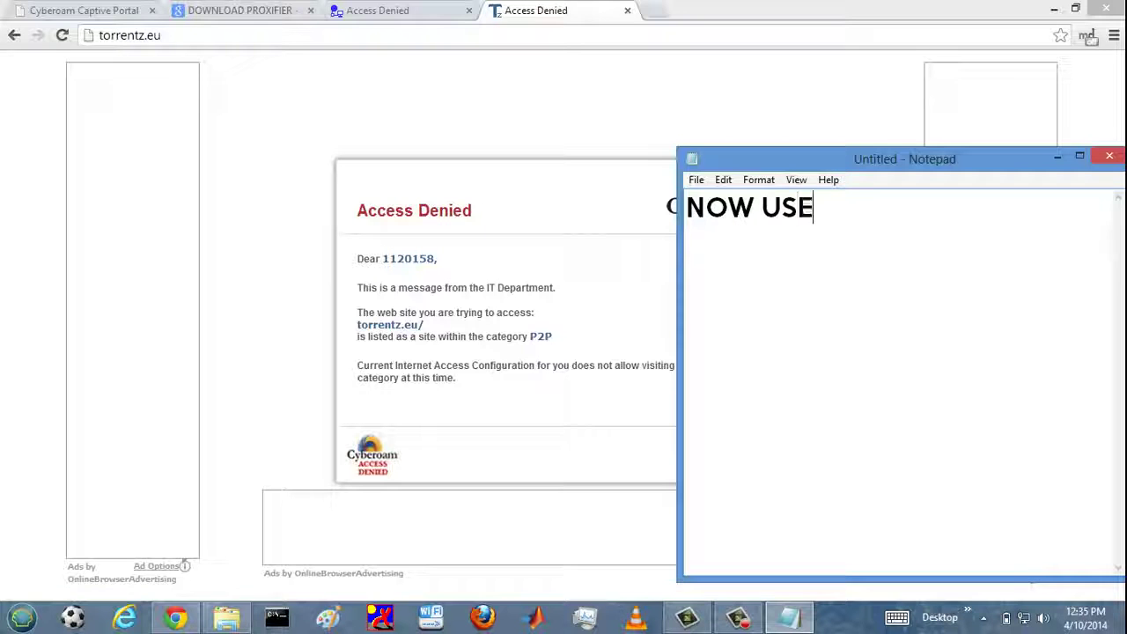
pyautogui.write(' PROX')
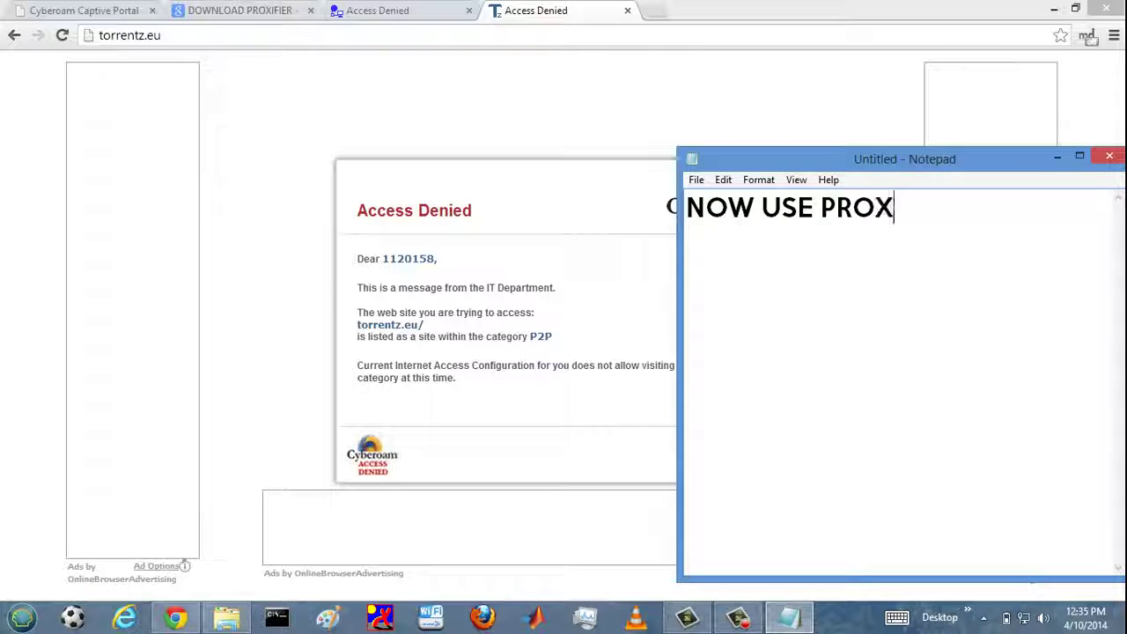
pyautogui.write('IFIER')
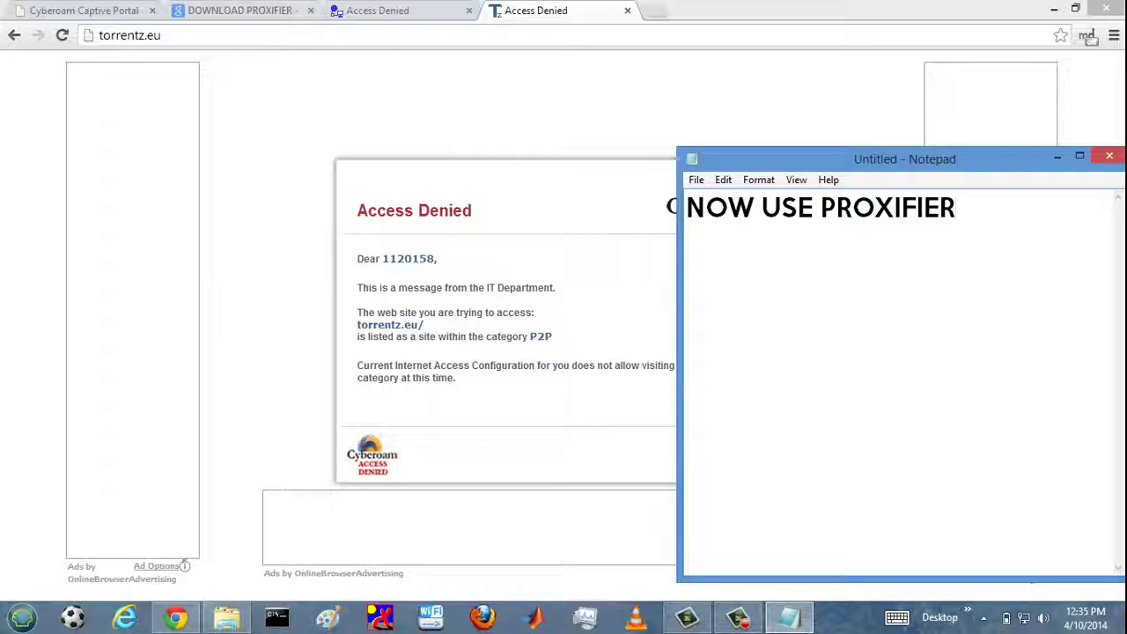
# - Minimize the open windows, launch Proxifier from the desktop and open its list of proxy servers
pyautogui.click(1056, 157)
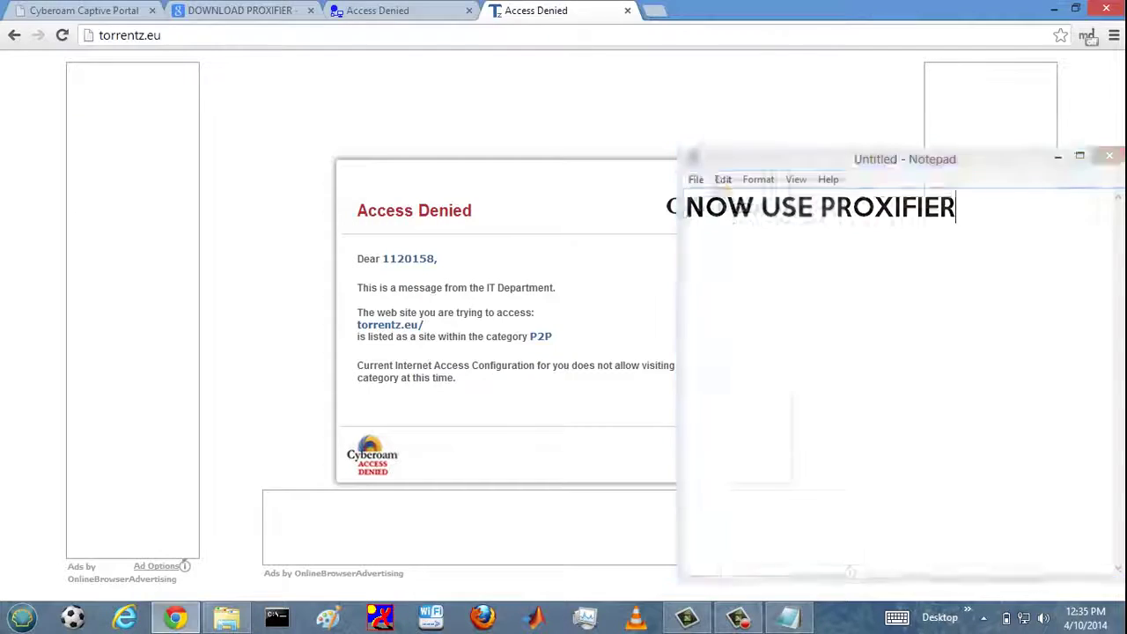
pyautogui.click(1054, 9)
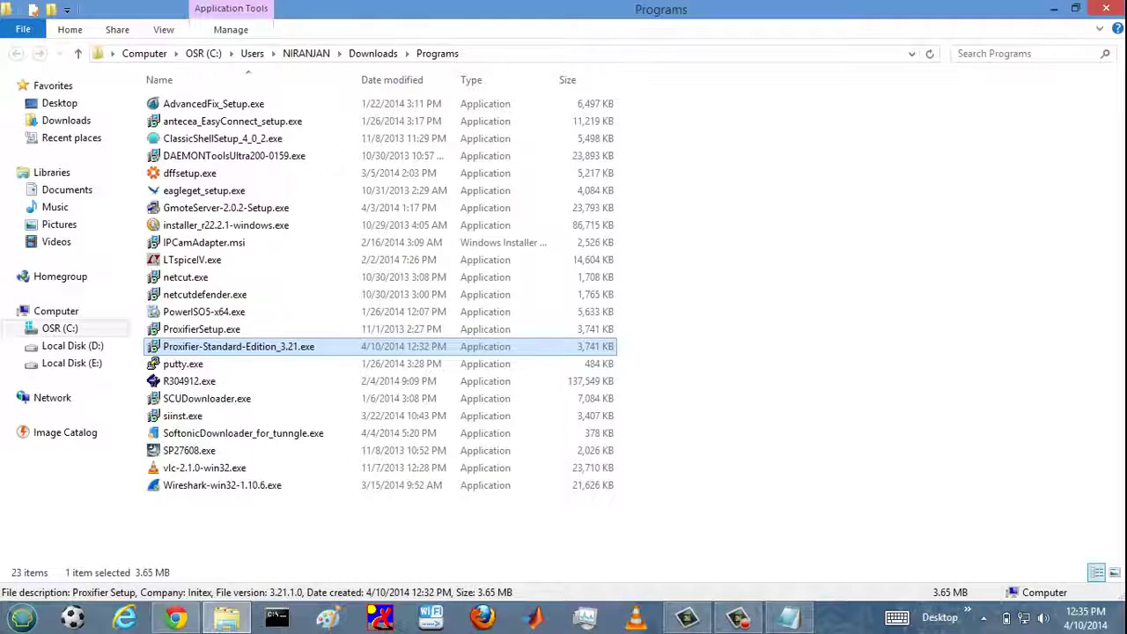
pyautogui.click(1054, 8)
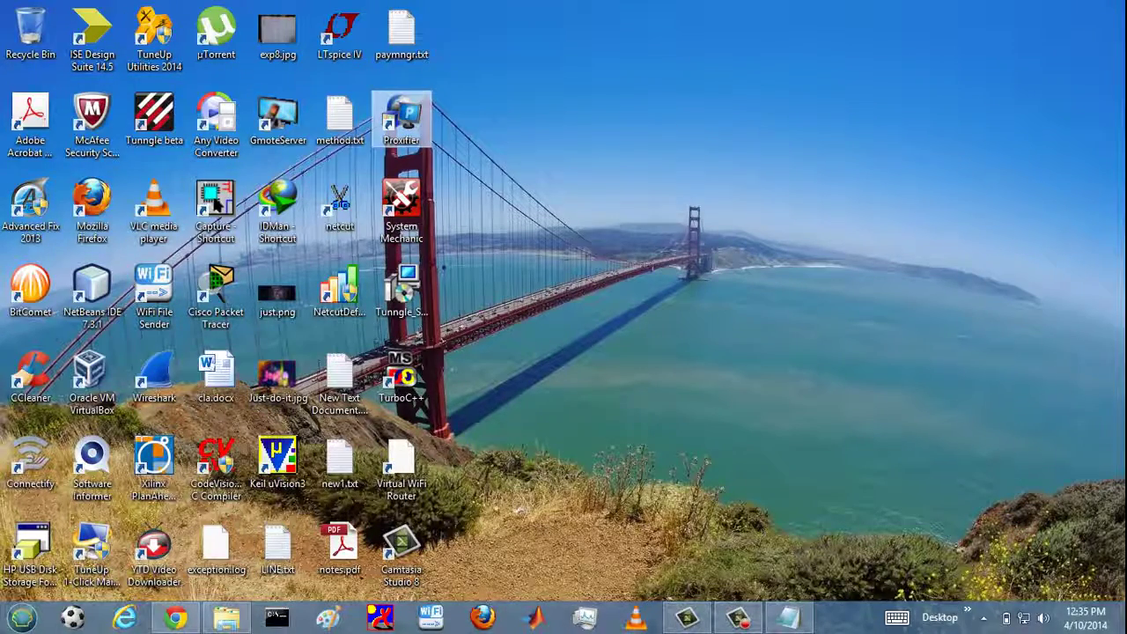
pyautogui.doubleClick(401, 119)
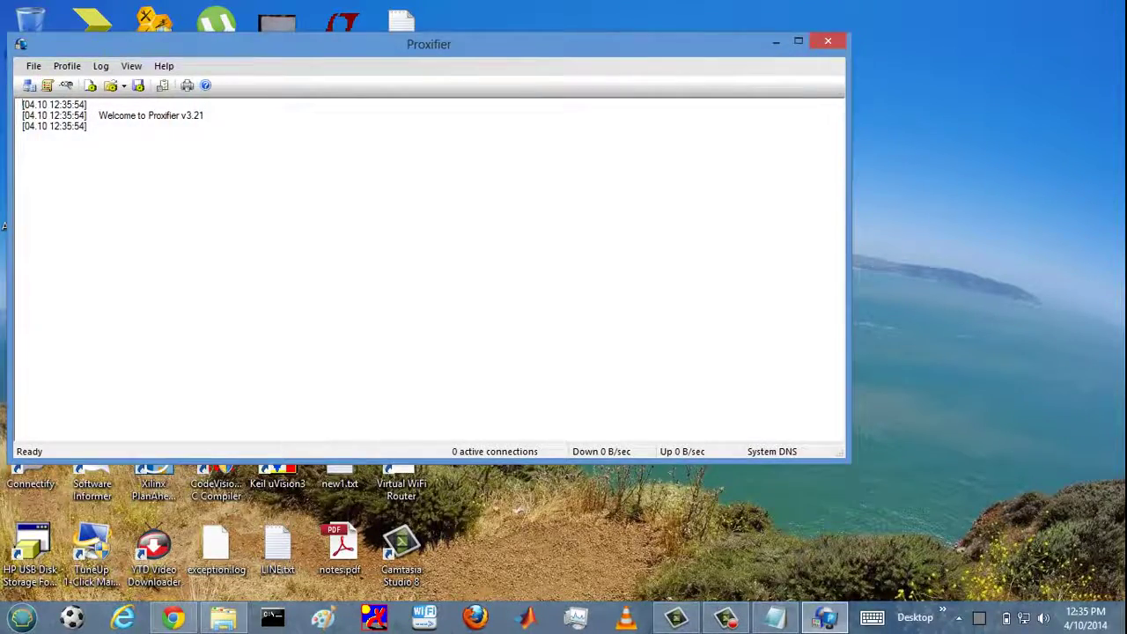
pyautogui.moveTo(429, 44); pyautogui.dragTo(500, 93)
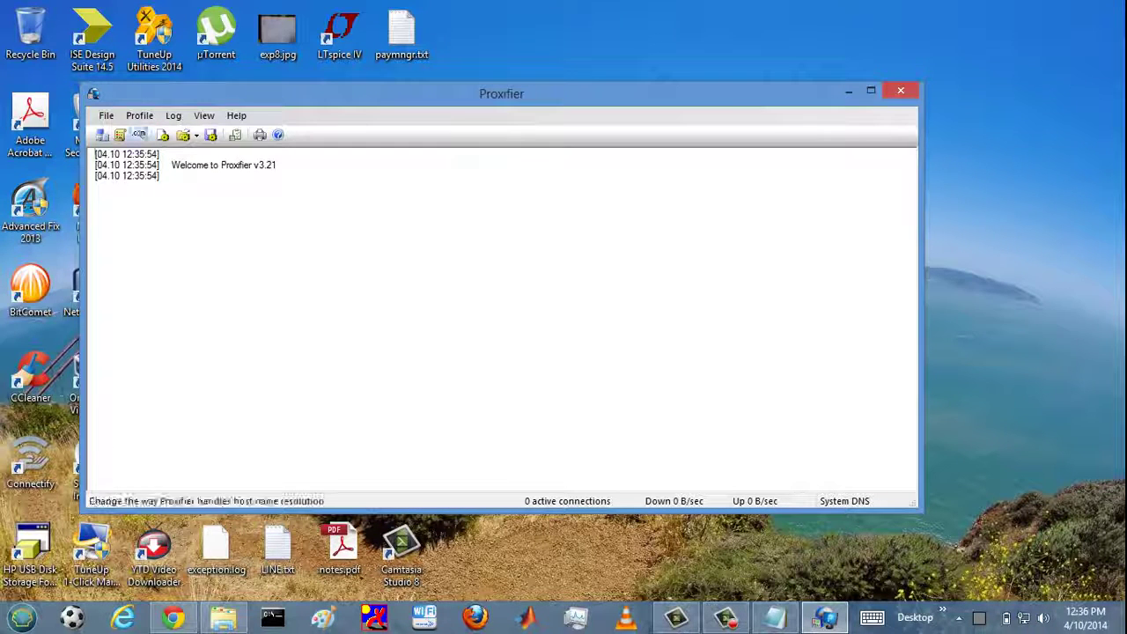
pyautogui.click(139, 116)
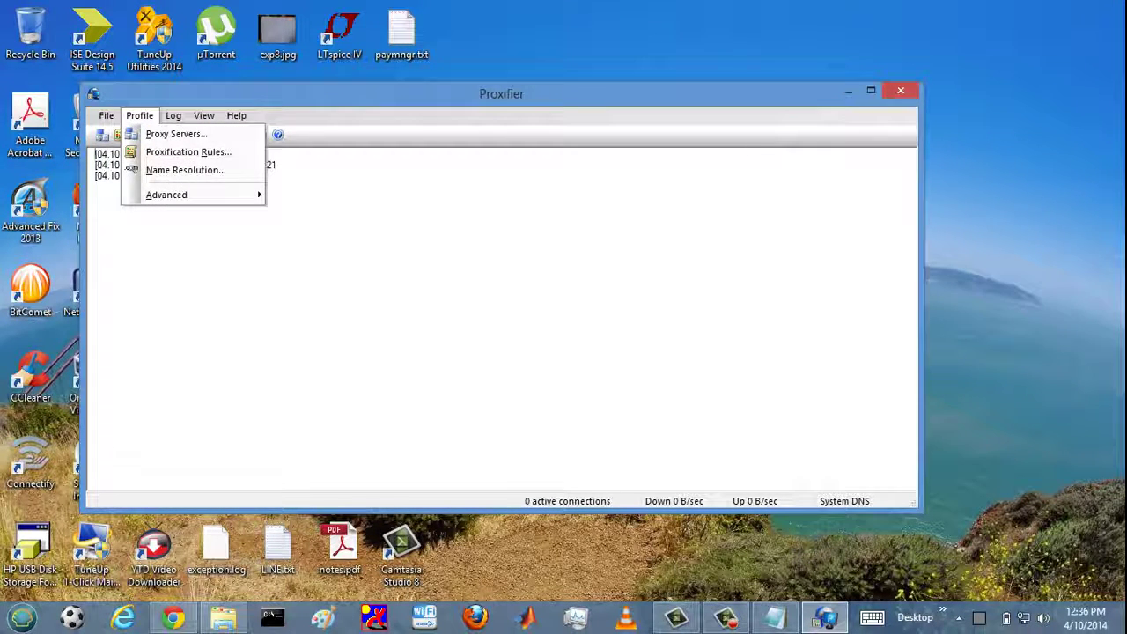
pyautogui.click(176, 134)
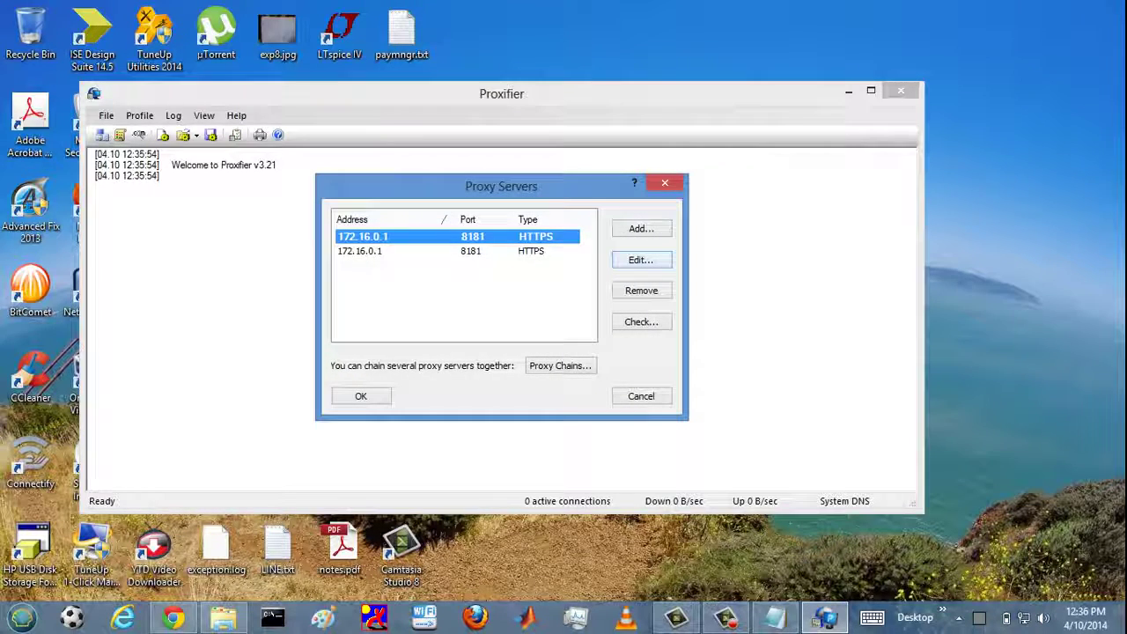
# - Switch to Notepad and add the line "FIRST U NEED TO CREATE A PROFILE" below the first line of the note
pyautogui.hotkey('alt', 'Tab')
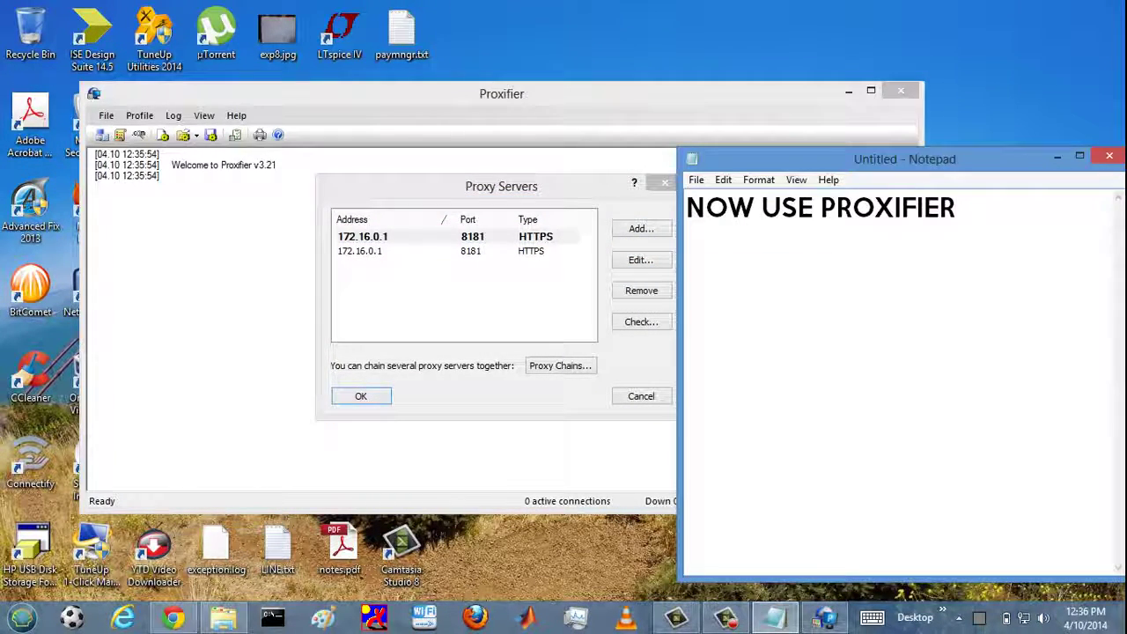
pyautogui.write('FIR')
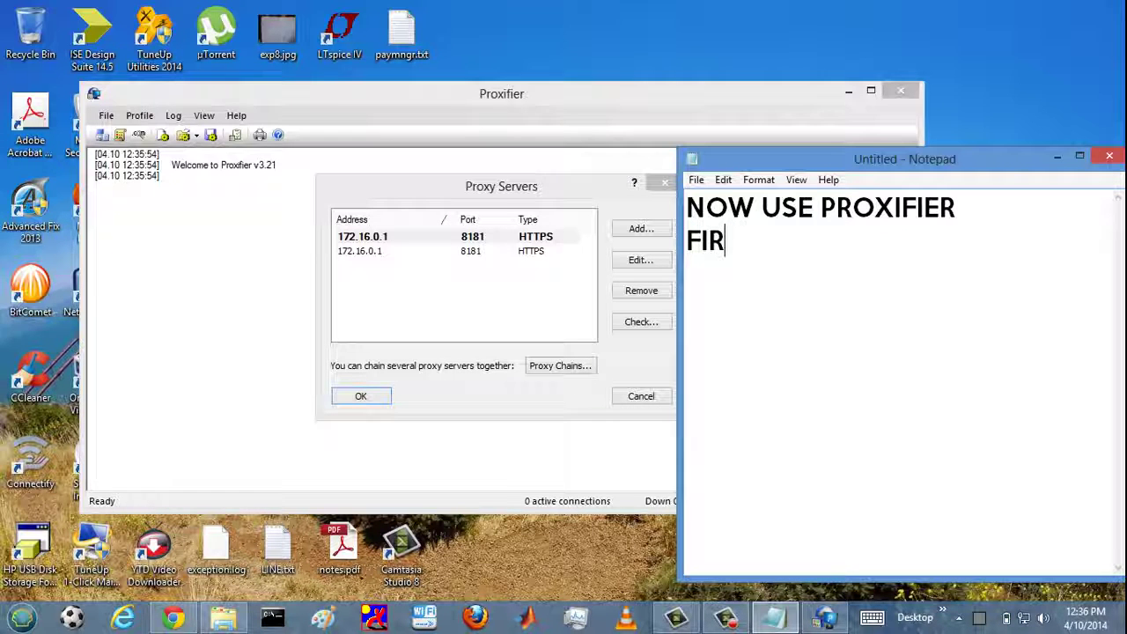
pyautogui.write('ST U NEED')
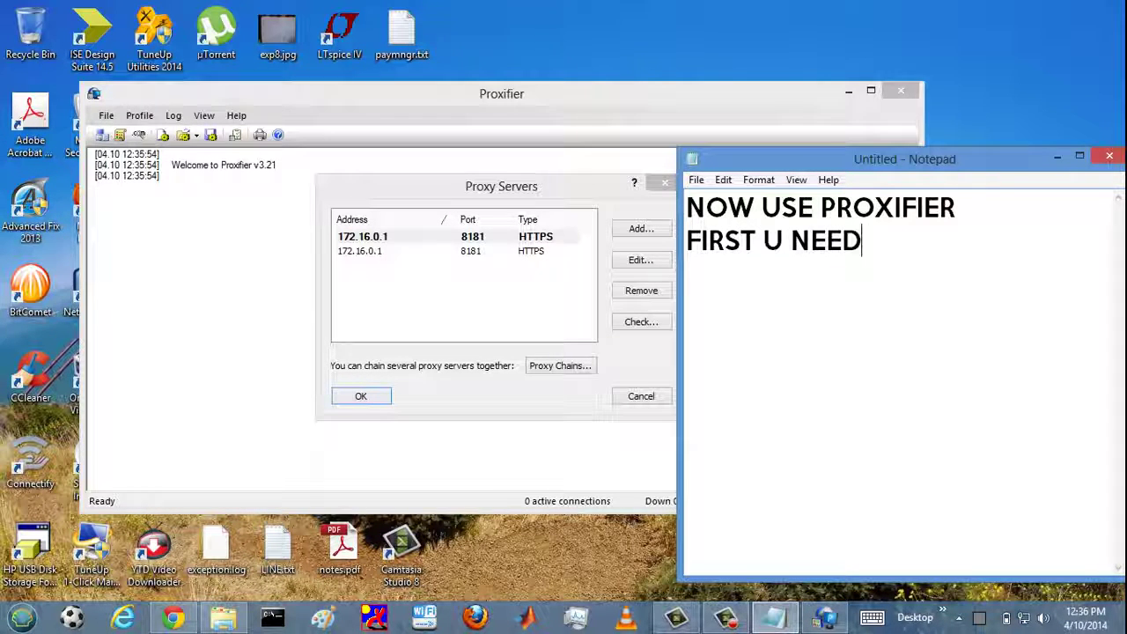
pyautogui.write(' TO CRE')
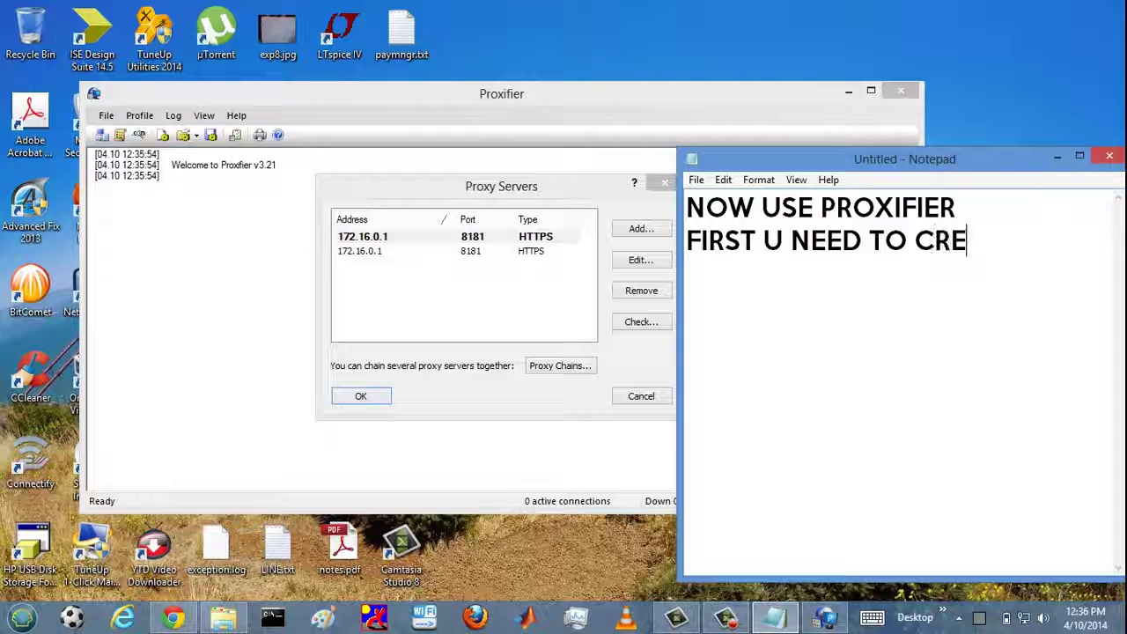
pyautogui.write('ATE A ')
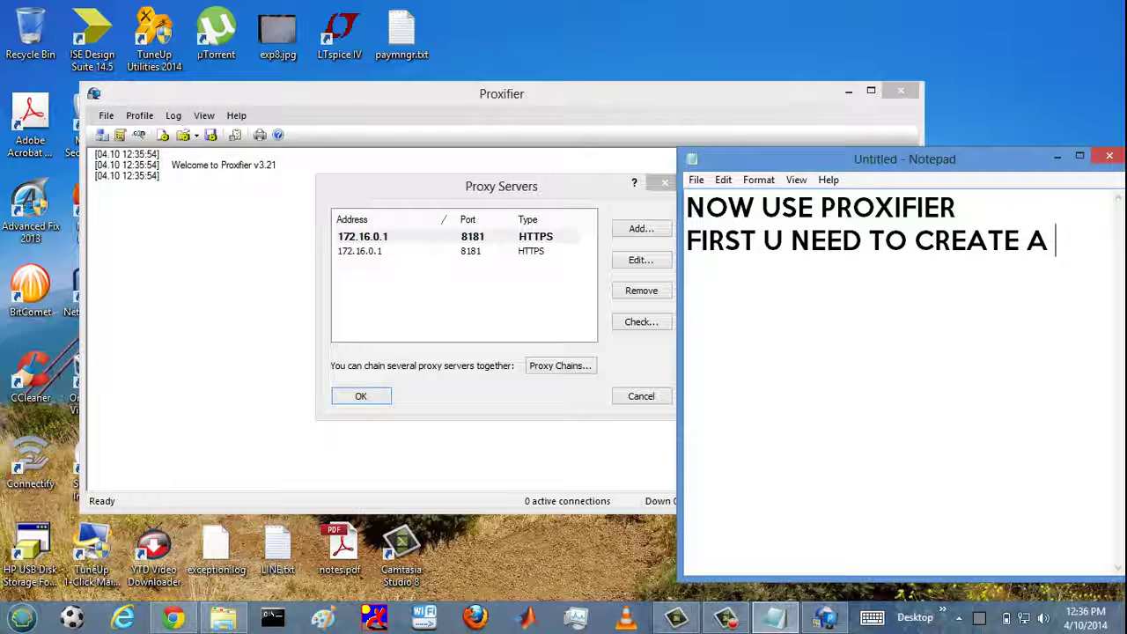
pyautogui.write('PROFI')
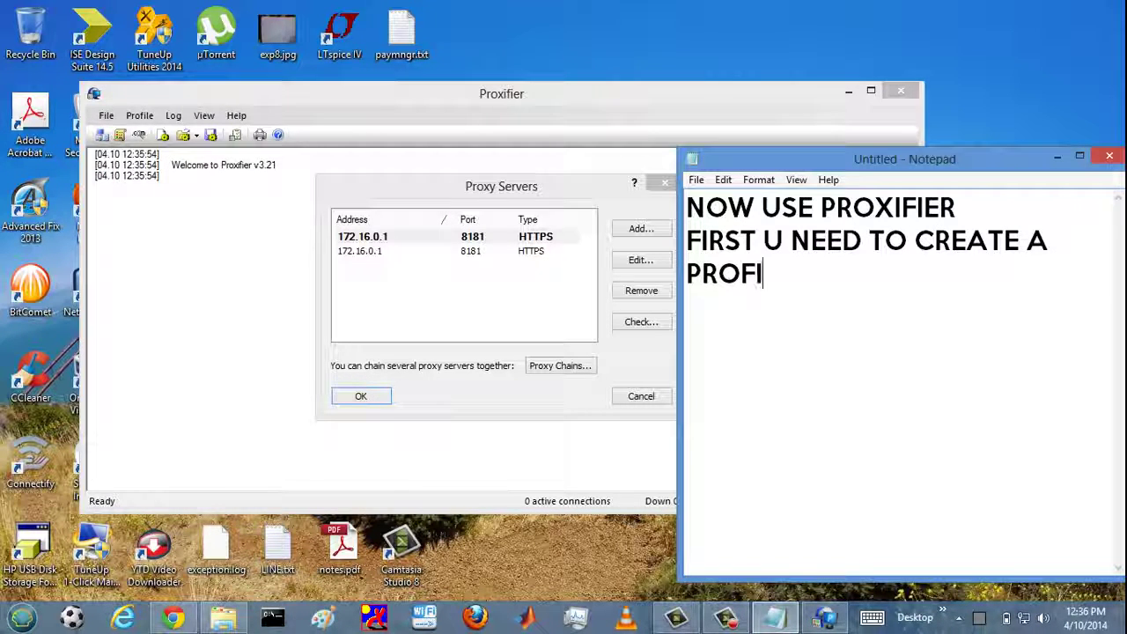
pyautogui.write('LE')
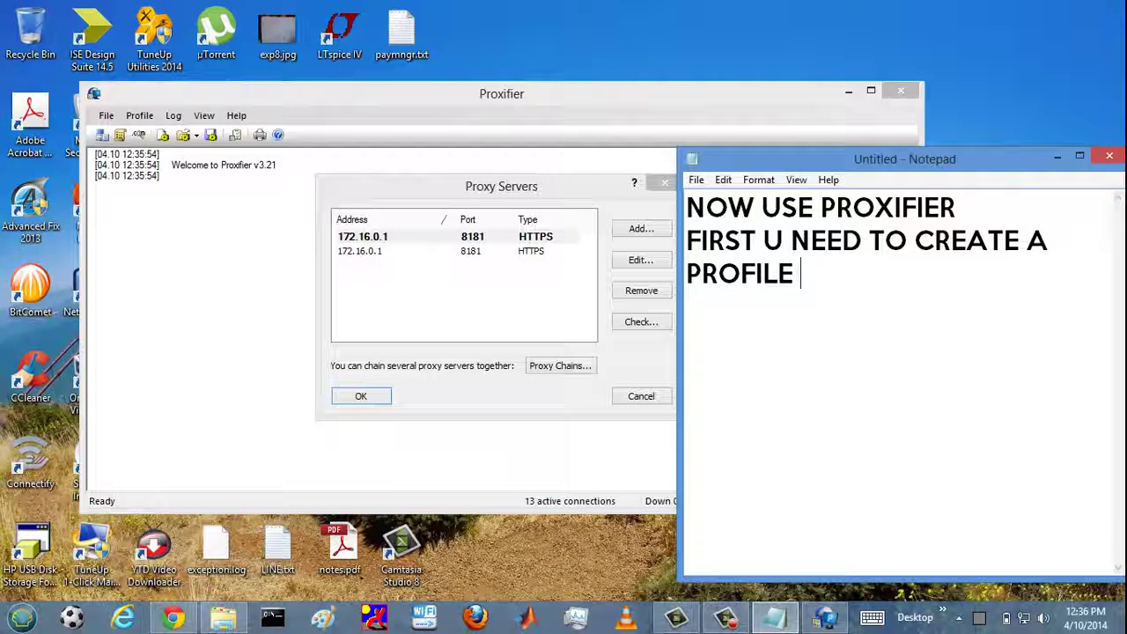
# - Return to Proxifier and start a new proxy server entry with the address 172.16.0.1
pyautogui.click(455, 236)
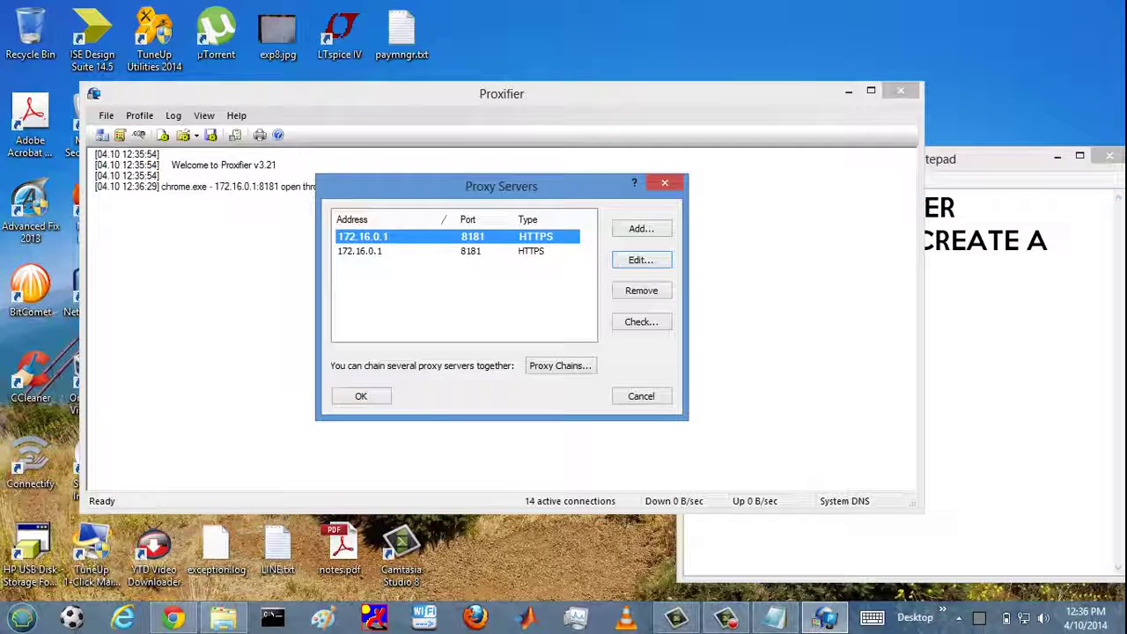
pyautogui.click(641, 228)
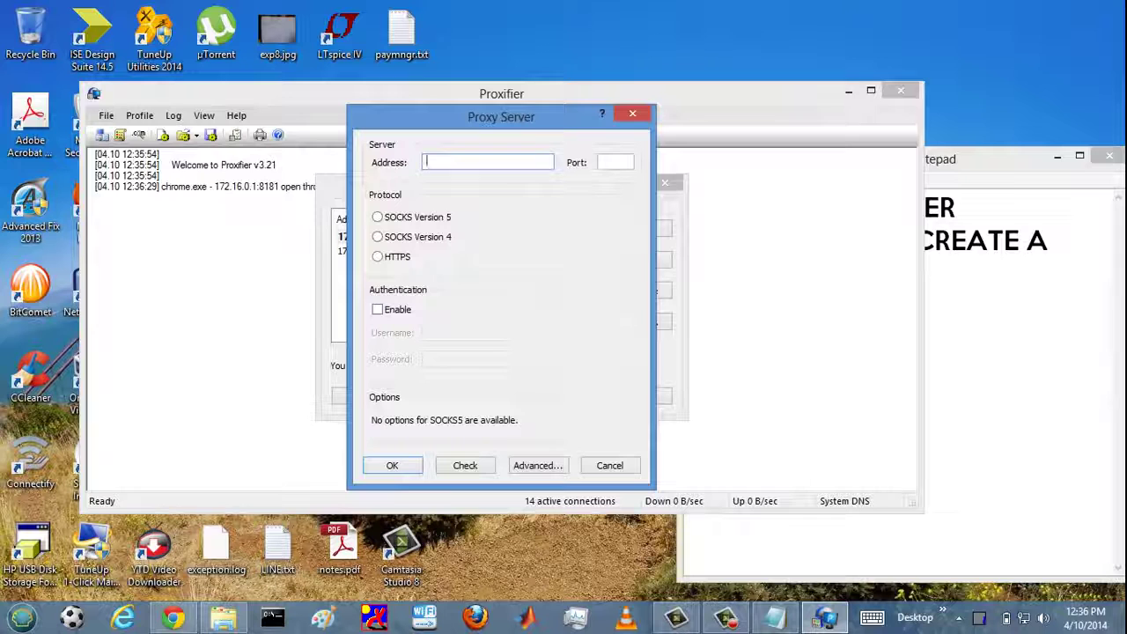
pyautogui.write('17')
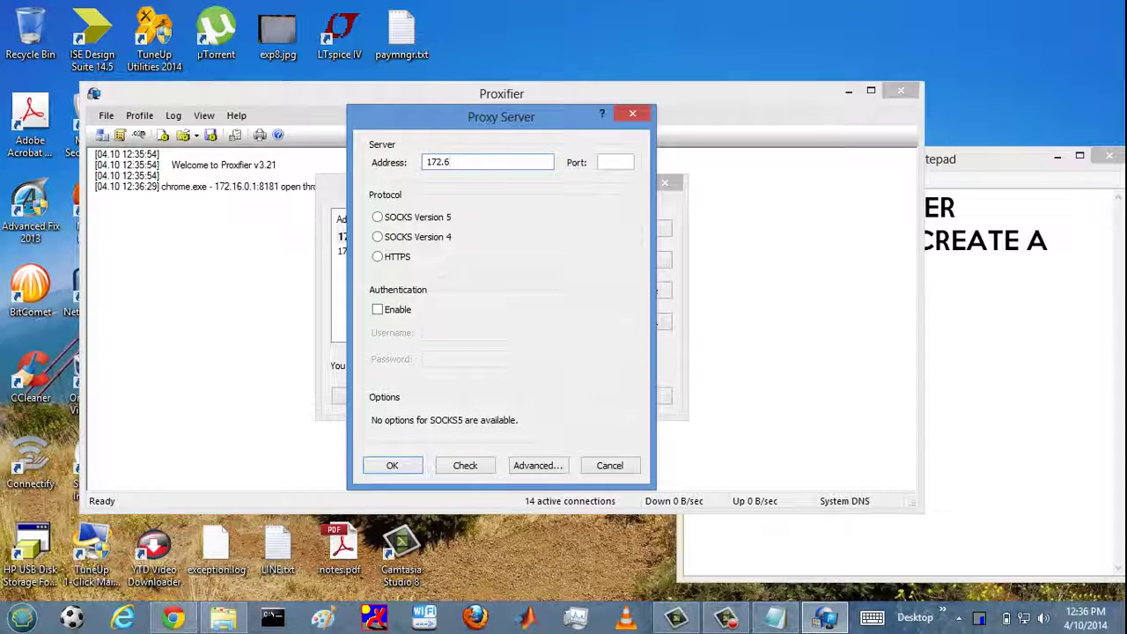
pyautogui.write('2.61')
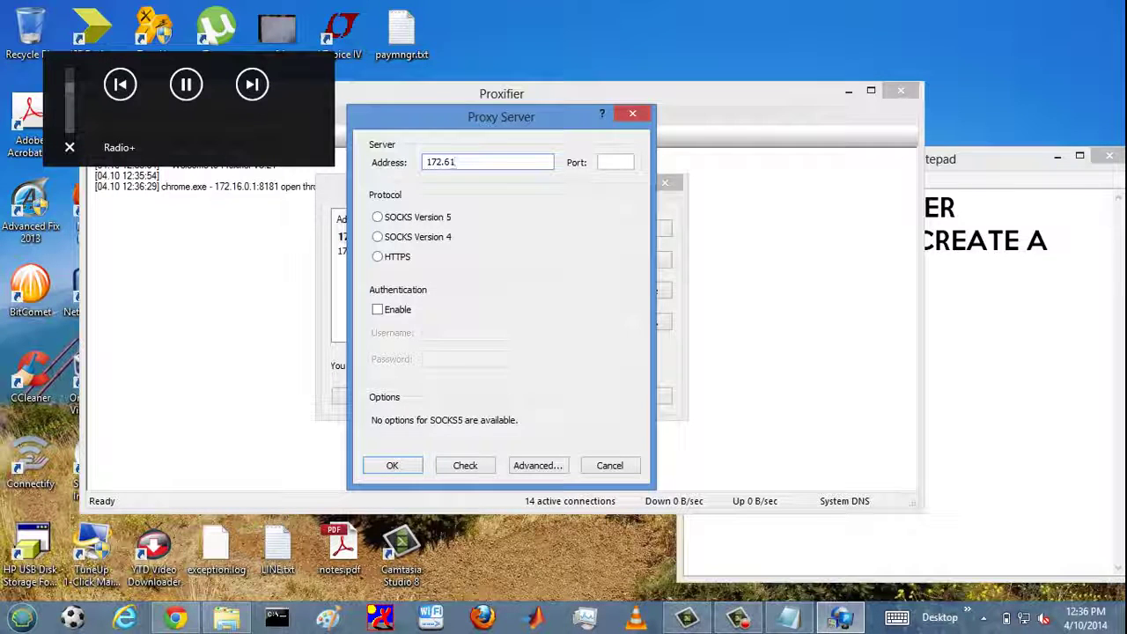
pyautogui.press('BackSpace')
pyautogui.press('BackSpace')
pyautogui.press('BackSpace')
pyautogui.press('BackSpace')
pyautogui.press('BackSpace')
pyautogui.press('BackSpace')
pyautogui.write('172.')
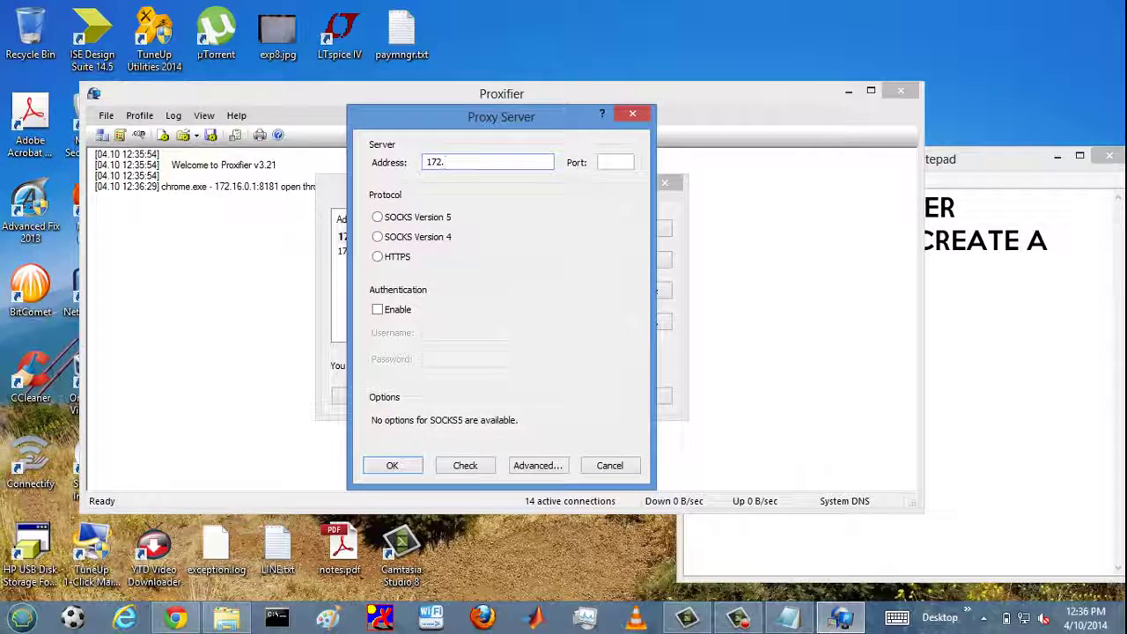
pyautogui.write('1')
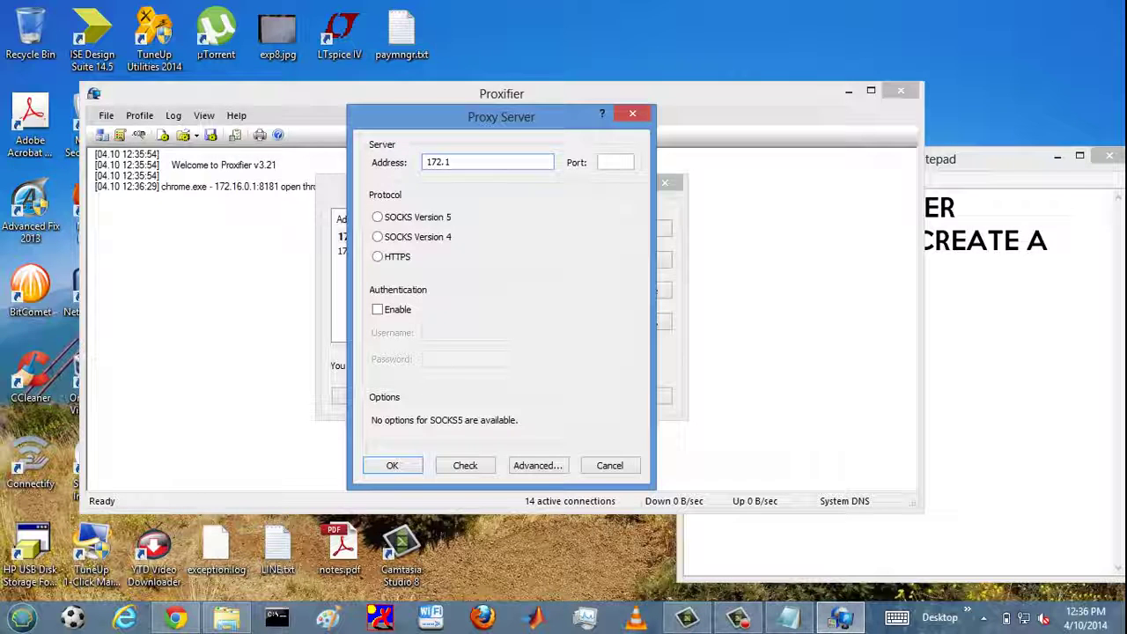
pyautogui.write('6')
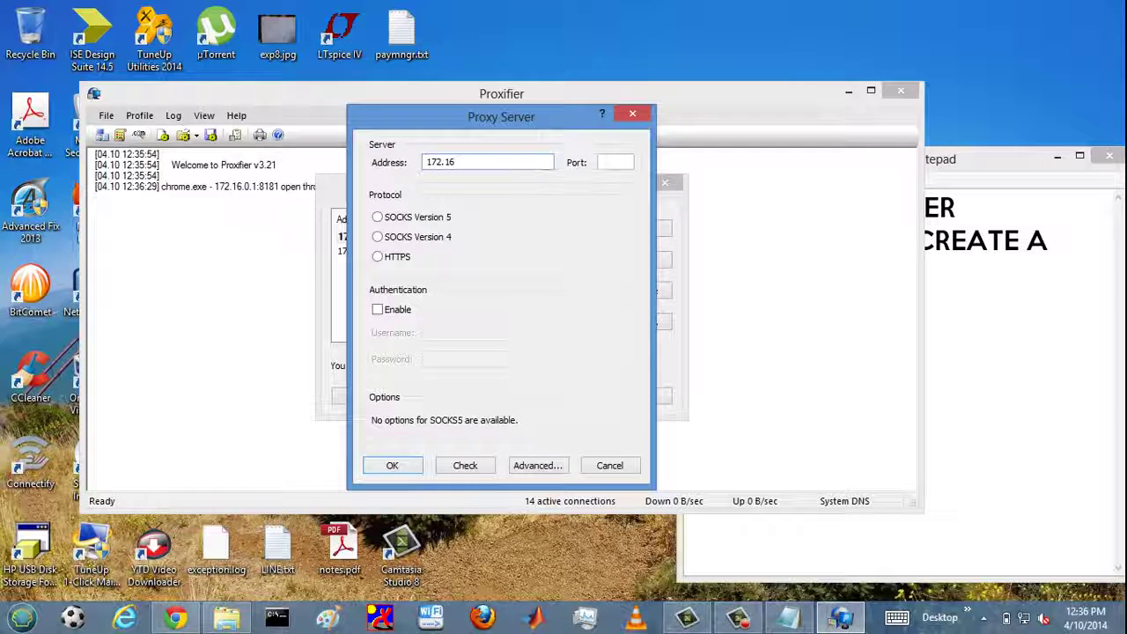
pyautogui.write('.0.')
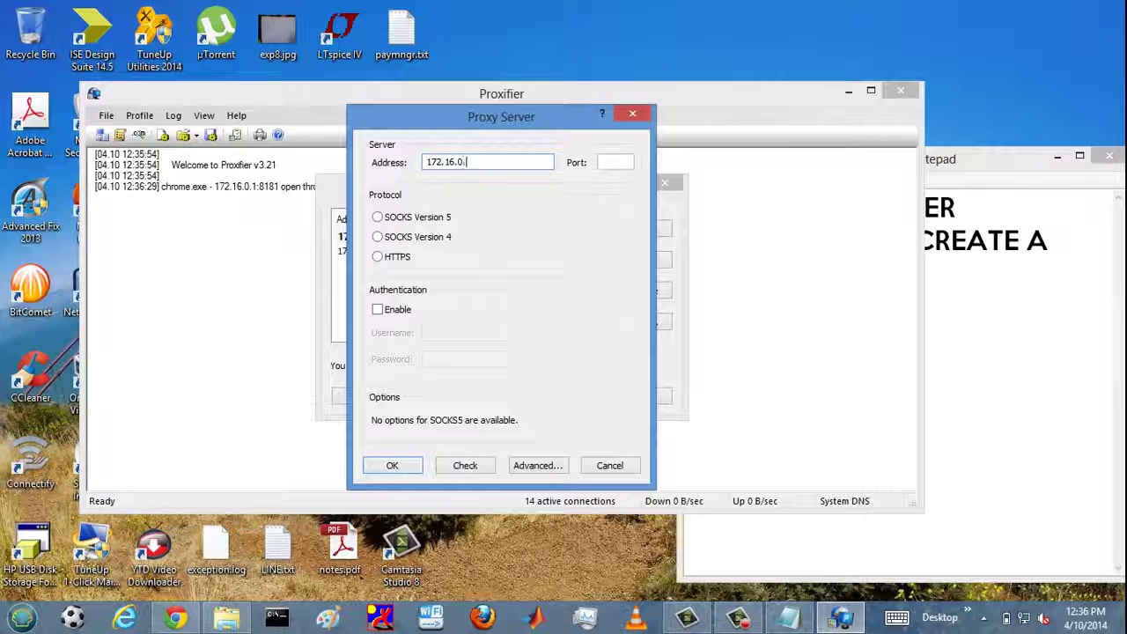
pyautogui.write('1')
# - Set the new proxy server's port to 8181 and its protocol to HTTPS, and save the entry
pyautogui.click(602, 162)
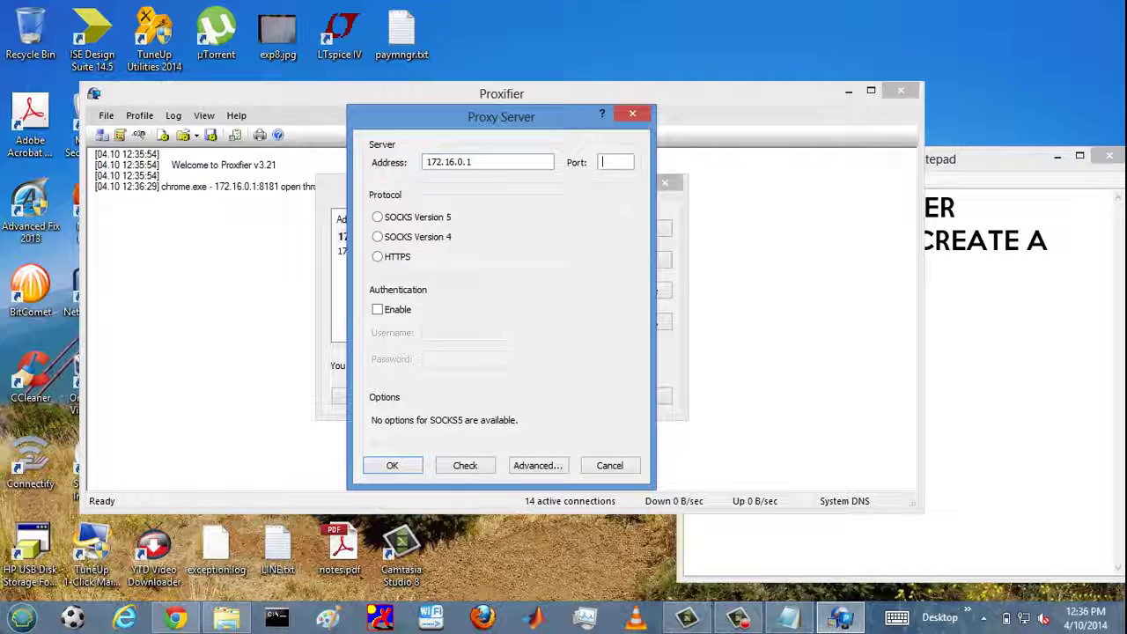
pyautogui.write('8181')
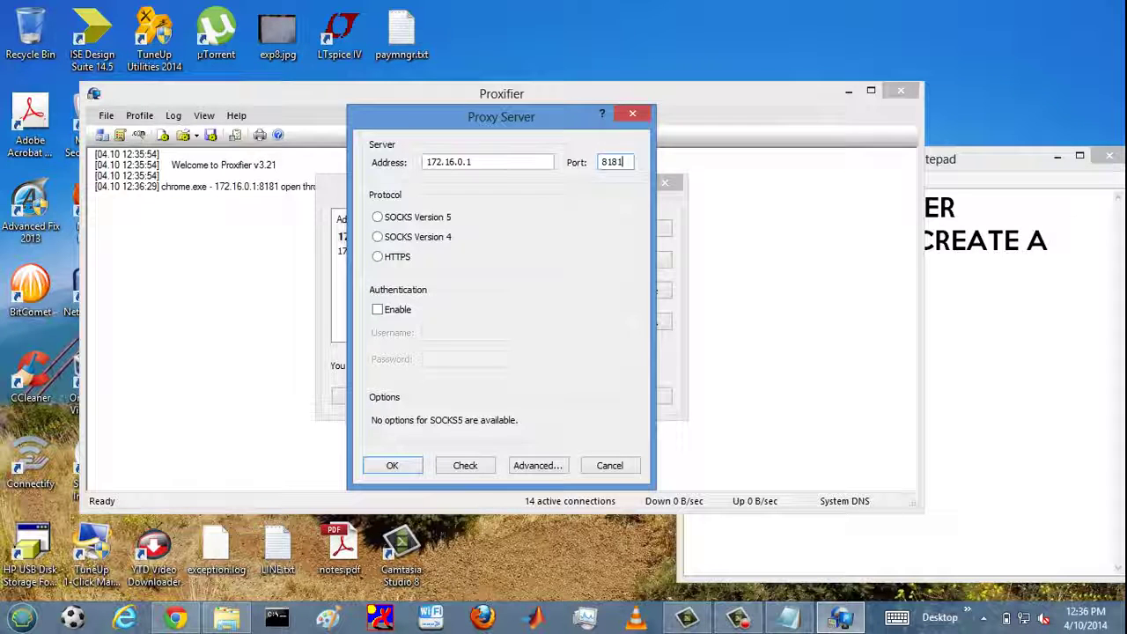
pyautogui.click(378, 256)
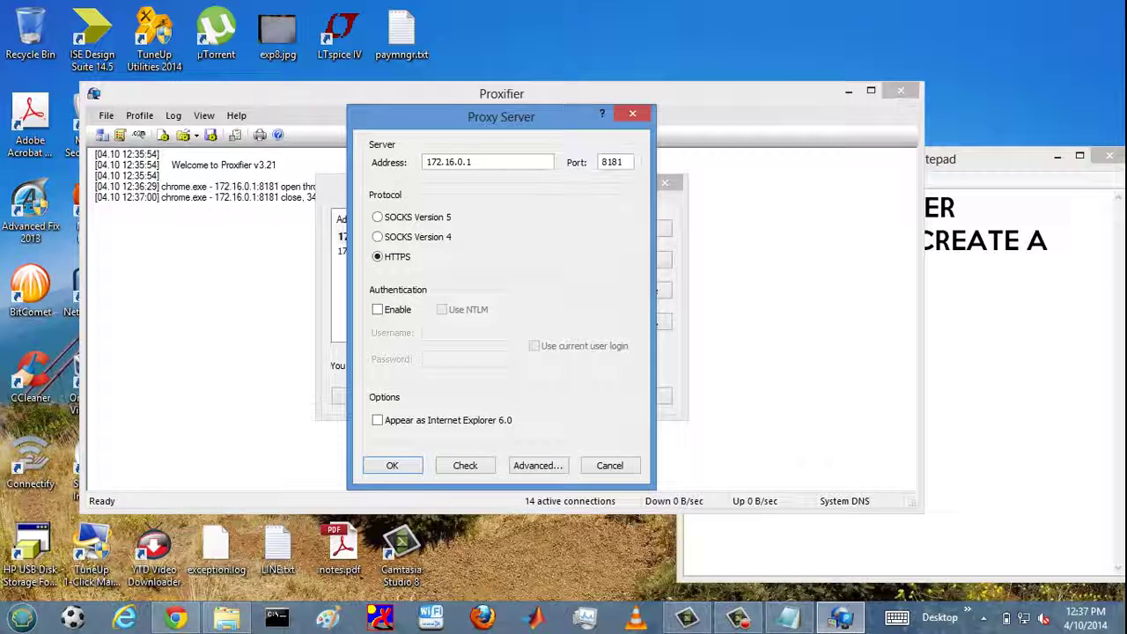
pyautogui.click(392, 465)
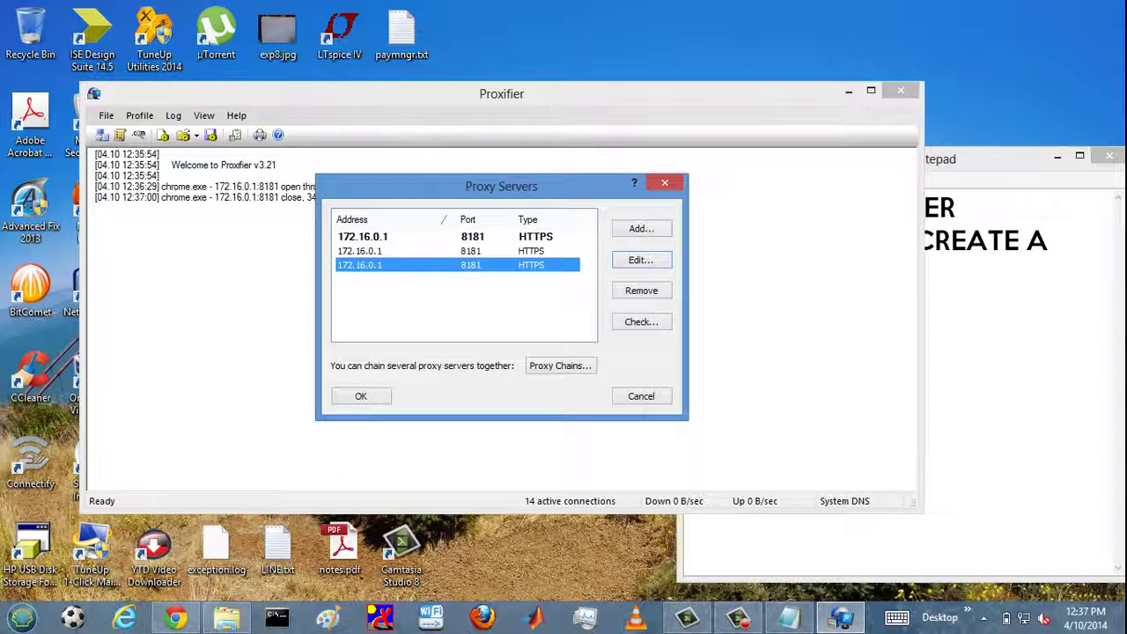
# - Open the newly added proxy server entry for editing and run the proxy check on it
pyautogui.click(456, 250)
pyautogui.click(457, 265)
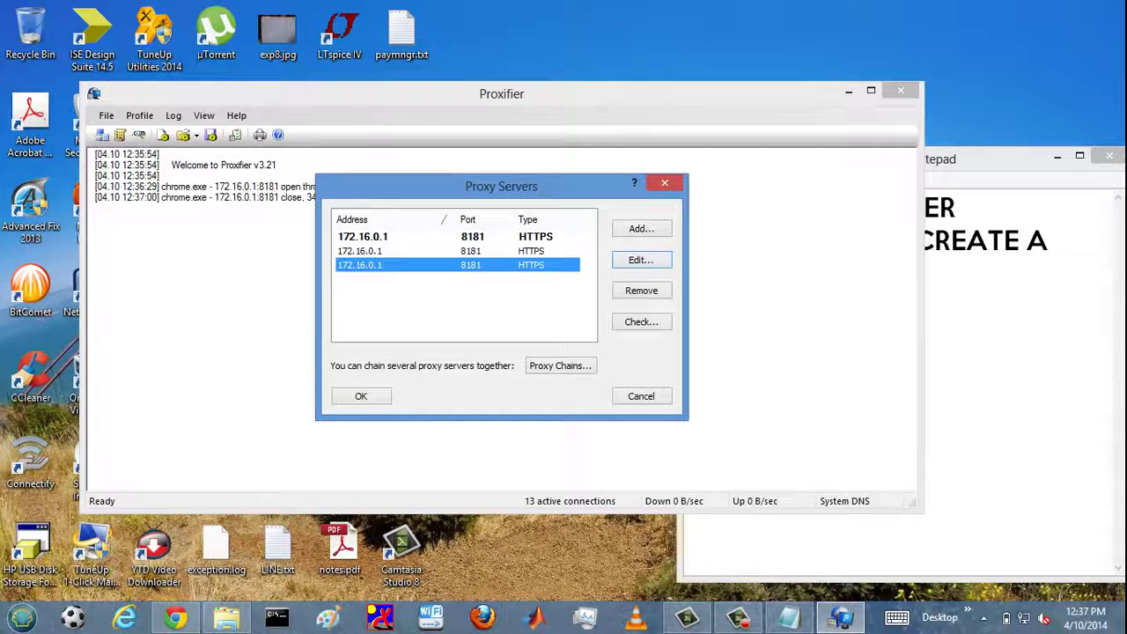
pyautogui.press('Return')
pyautogui.click(465, 465)
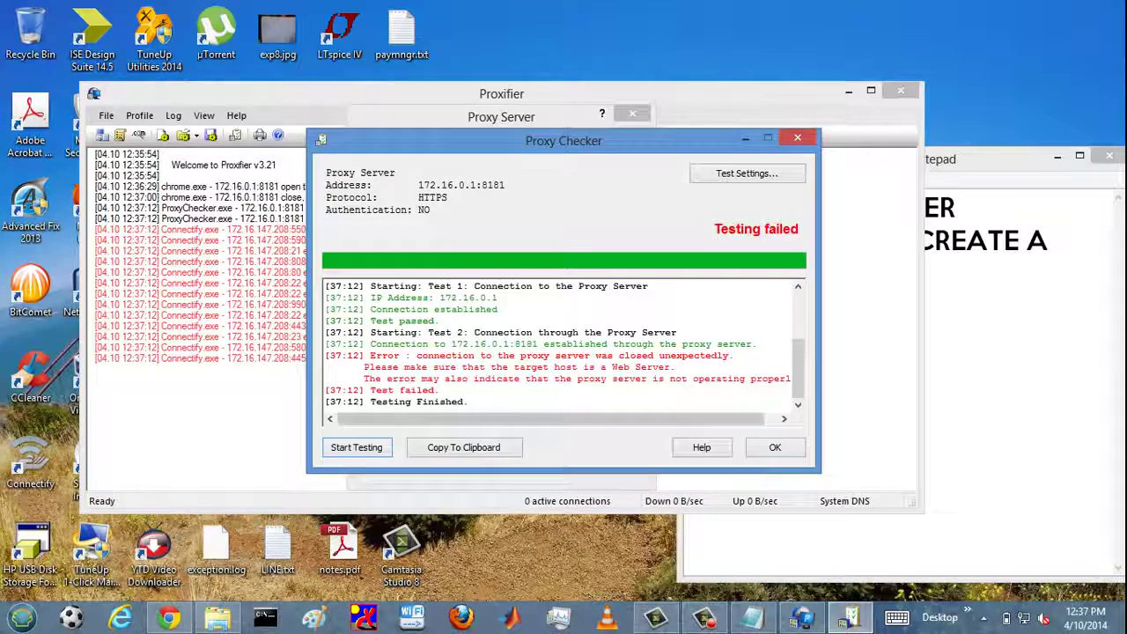
# - Close the proxy checker and the proxy server entry's settings, and switch to Notepad
pyautogui.click(773, 447)
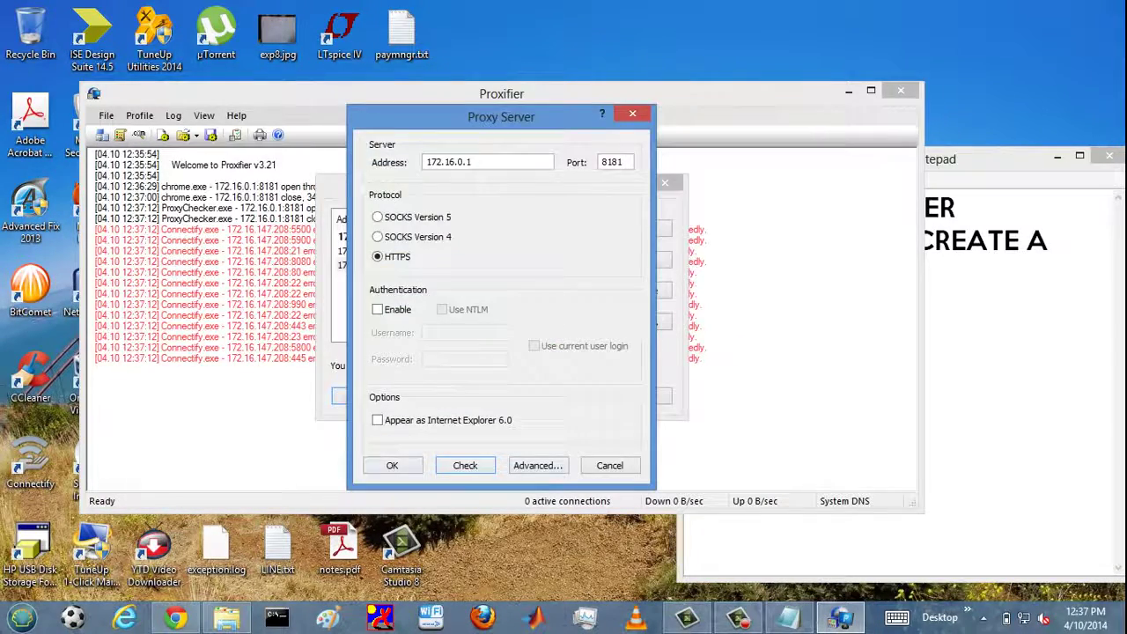
pyautogui.press('Escape')
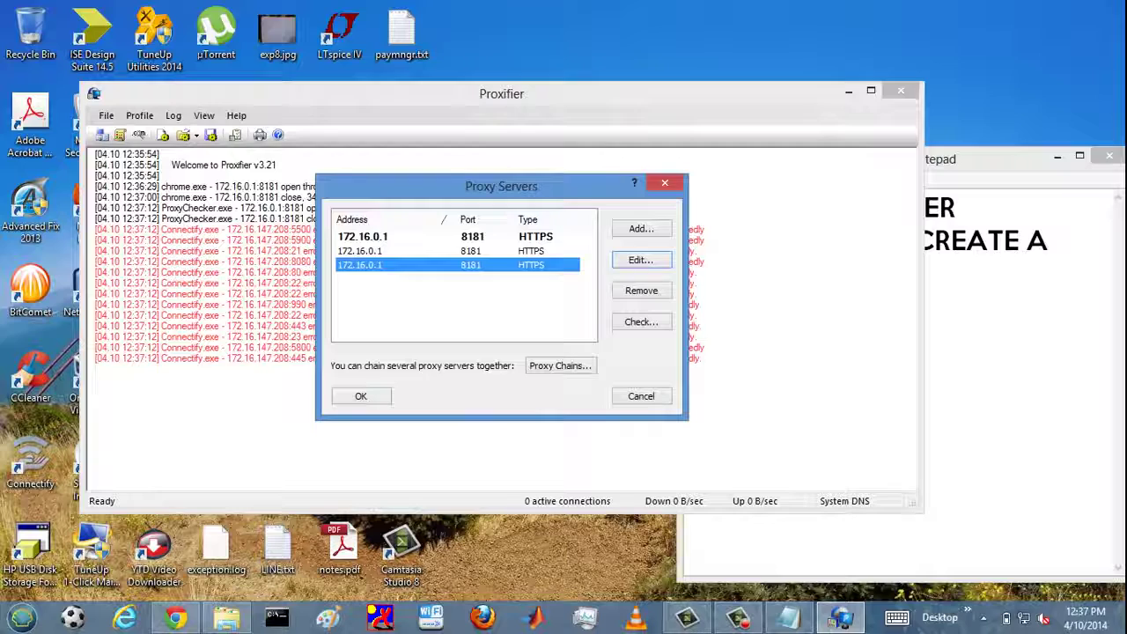
pyautogui.hotkey('alt', 'Tab')
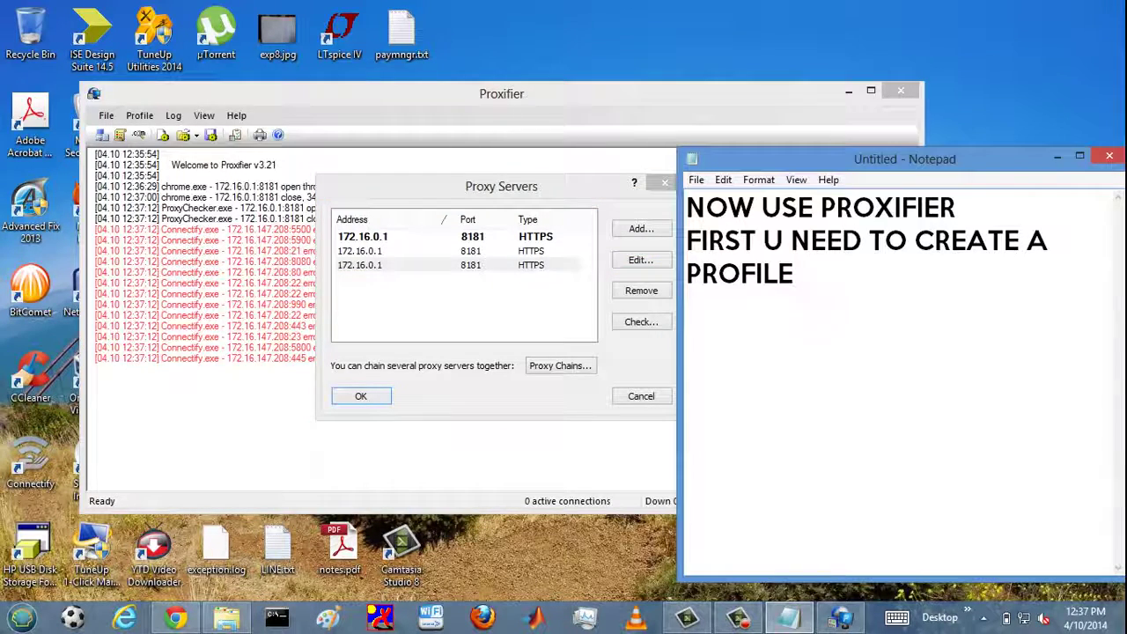
# - Replace the whole note with "ADDRESS AND PORT ARE YOUR LAN PROPERTIES"
pyautogui.hotkey('ctrl', 'a')
pyautogui.write('A')
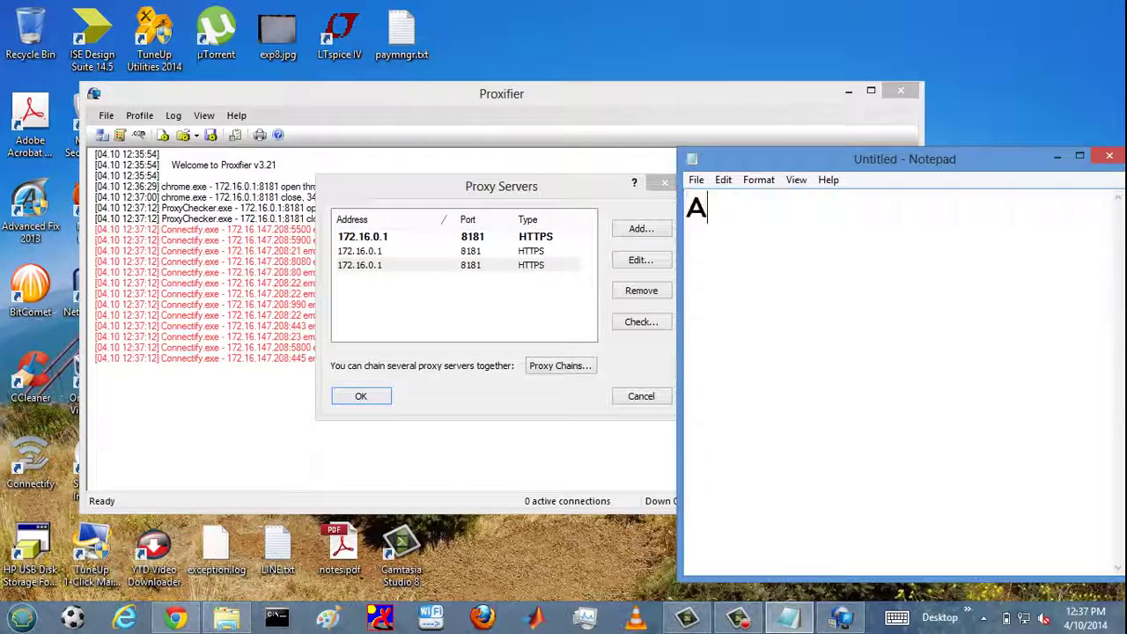
pyautogui.write('DDRES')
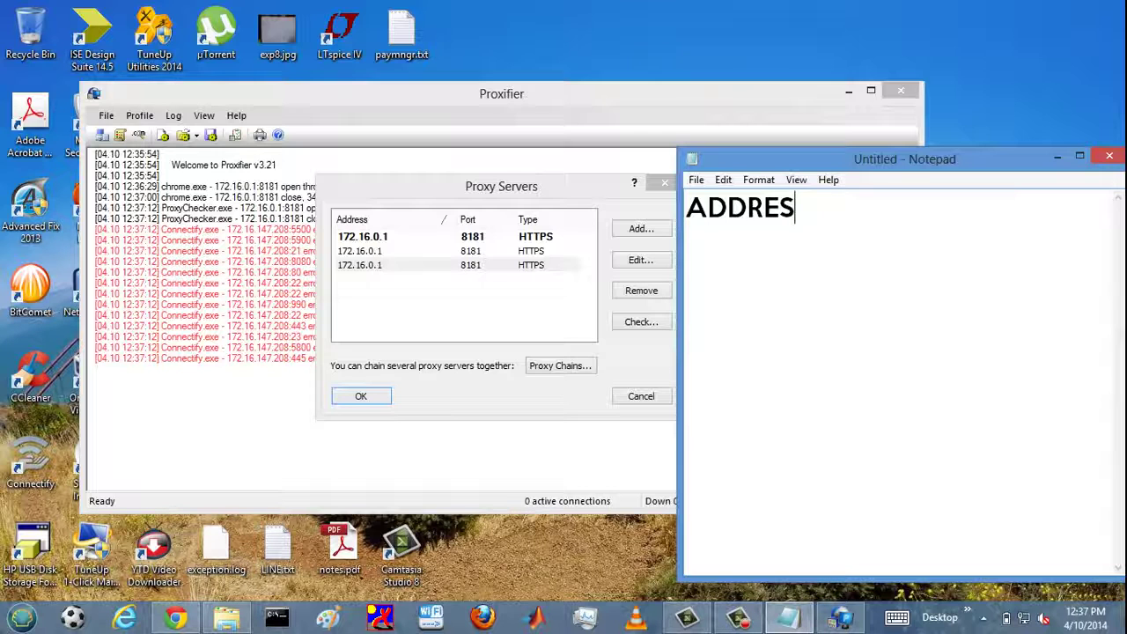
pyautogui.write('S AND PO')
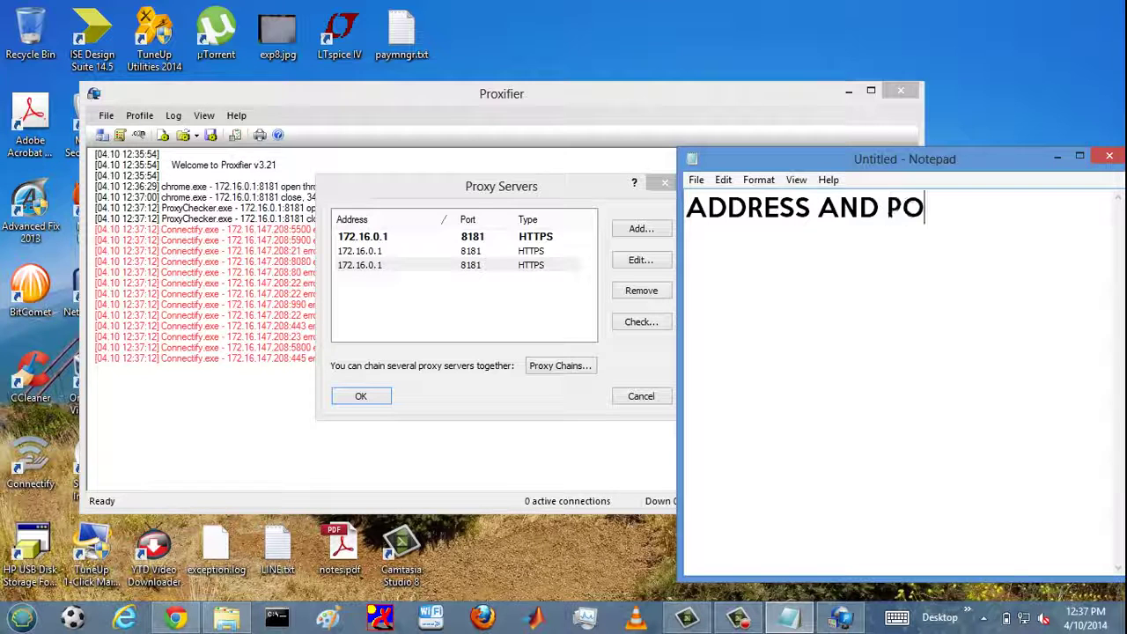
pyautogui.write('RT')
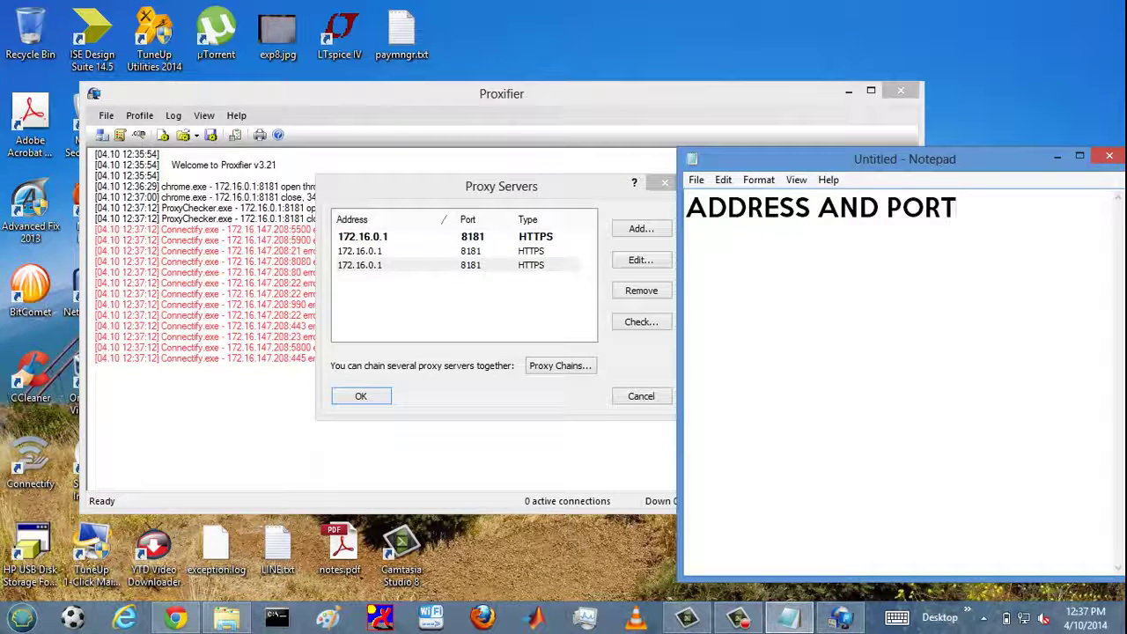
pyautogui.write(' AR')
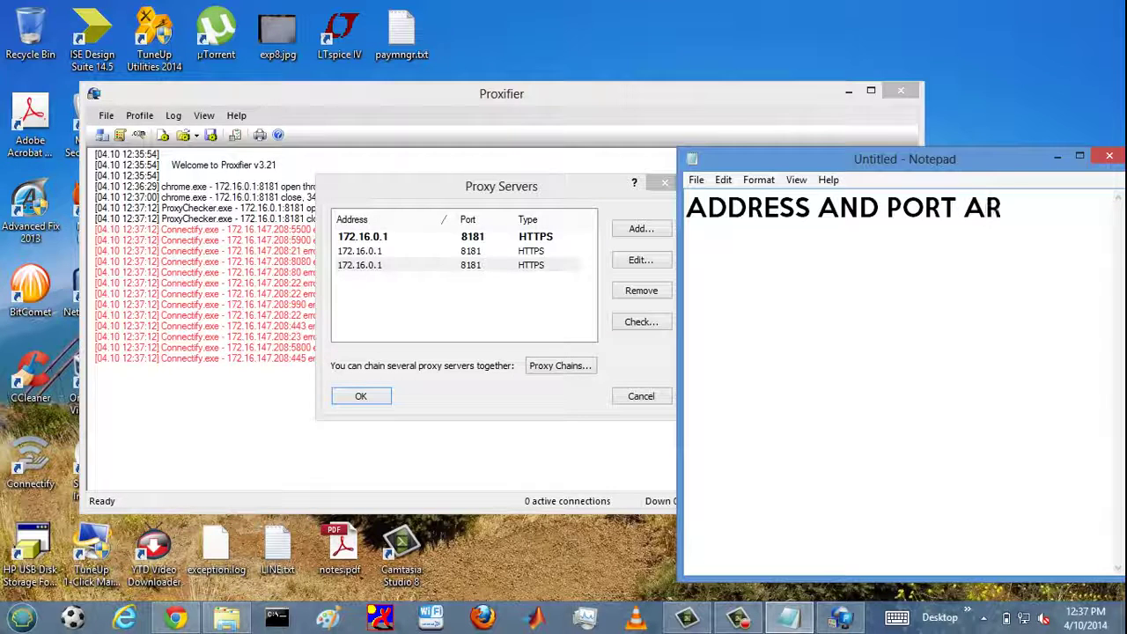
pyautogui.write('E YOUR')
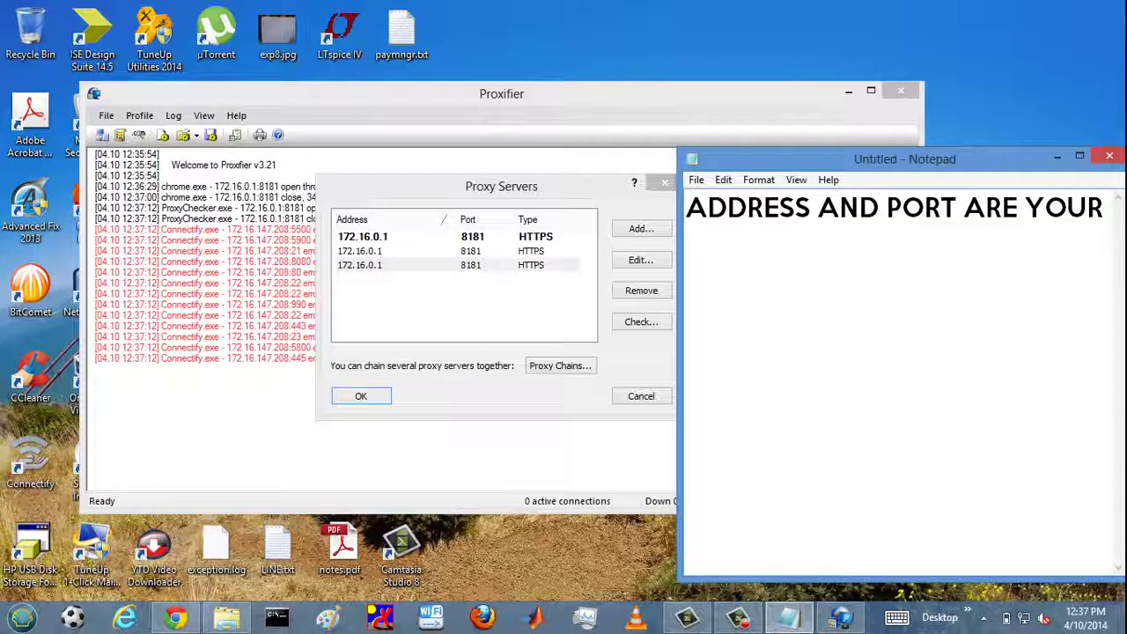
pyautogui.write('LAN')
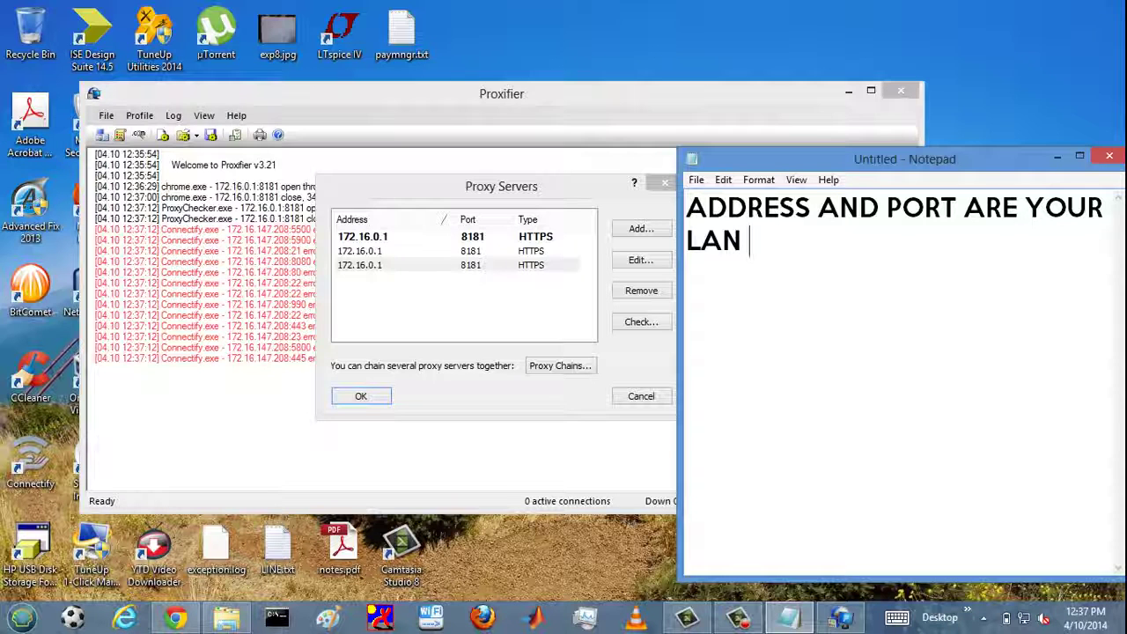
pyautogui.write(' PRO')
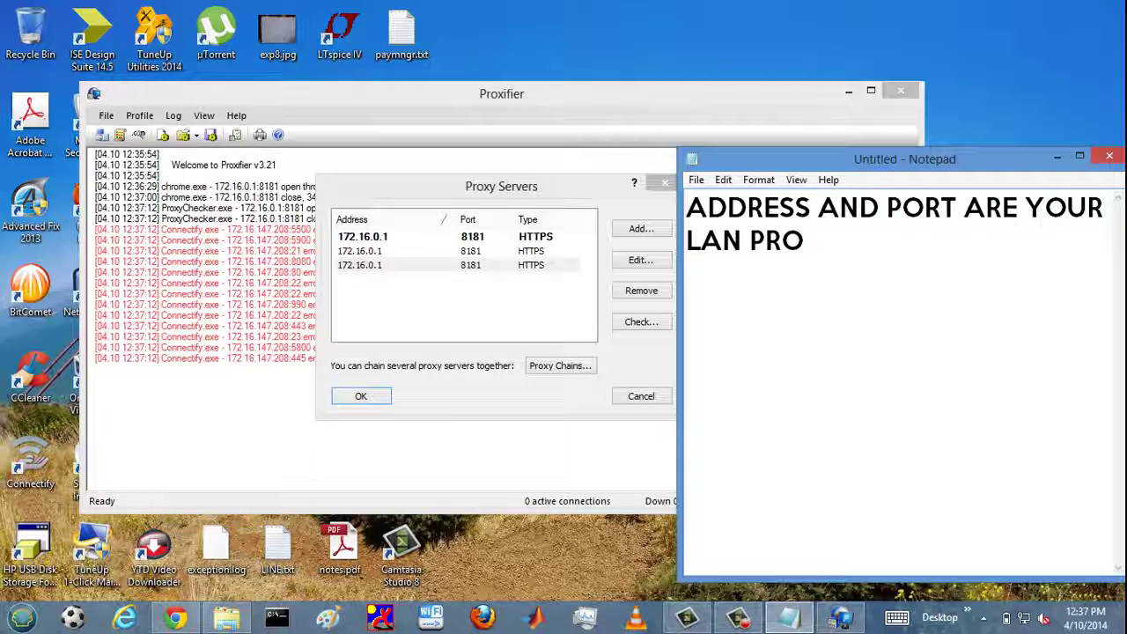
pyautogui.write('PER')
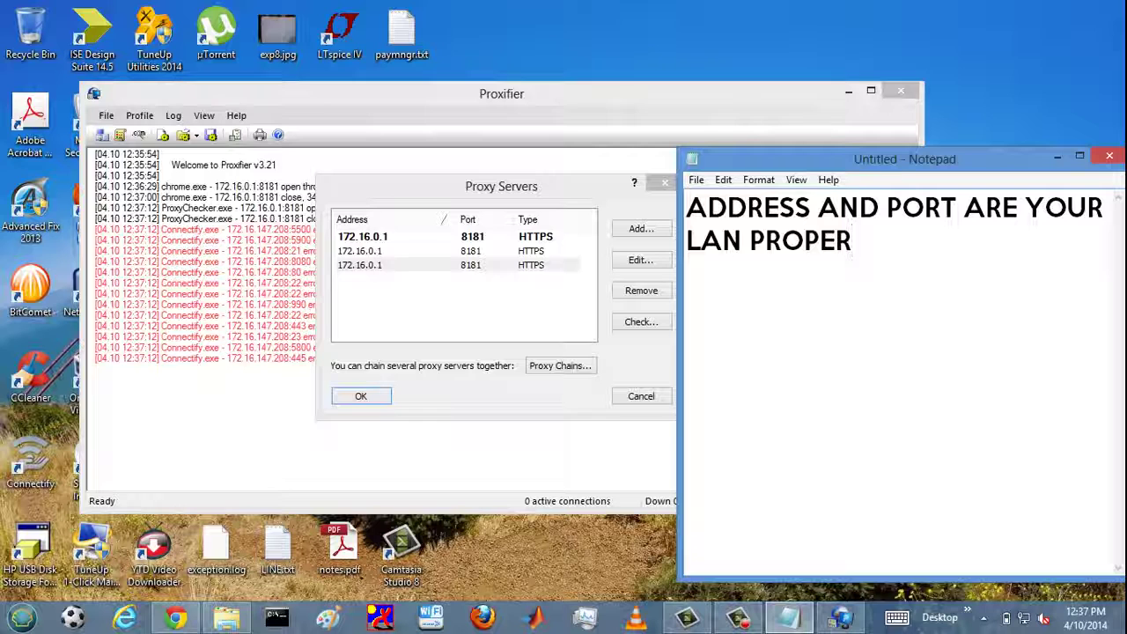
pyautogui.write('TIES')
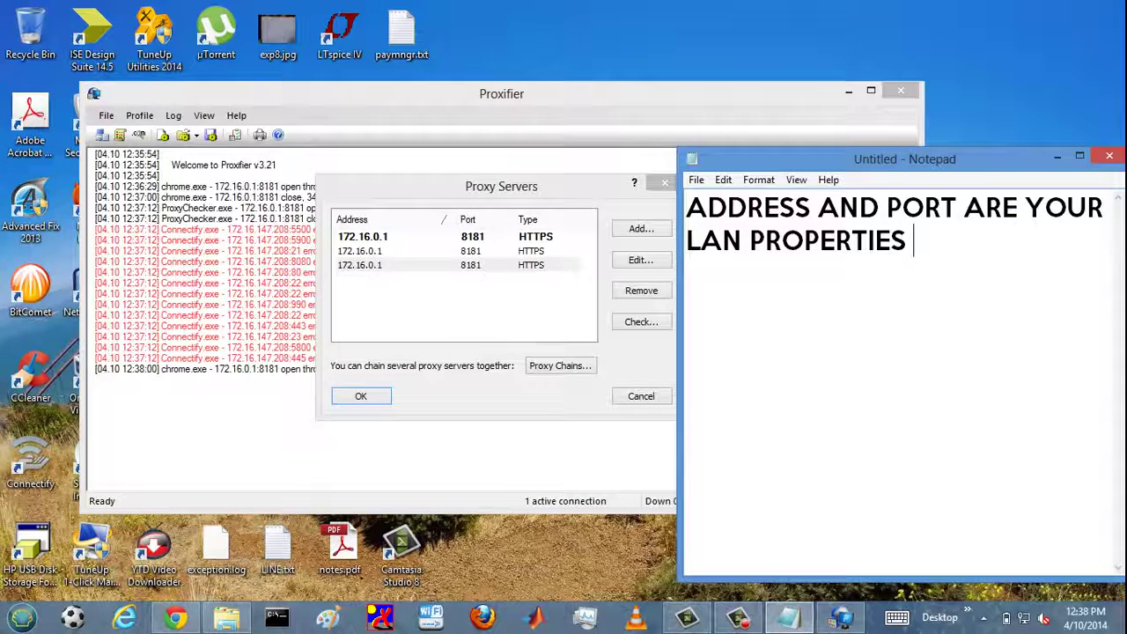
# - Replace the whole note with the text "NOW GO TO YOUR BROWSER"
pyautogui.hotkey('ctrl', 'a')
pyautogui.write('NOW')
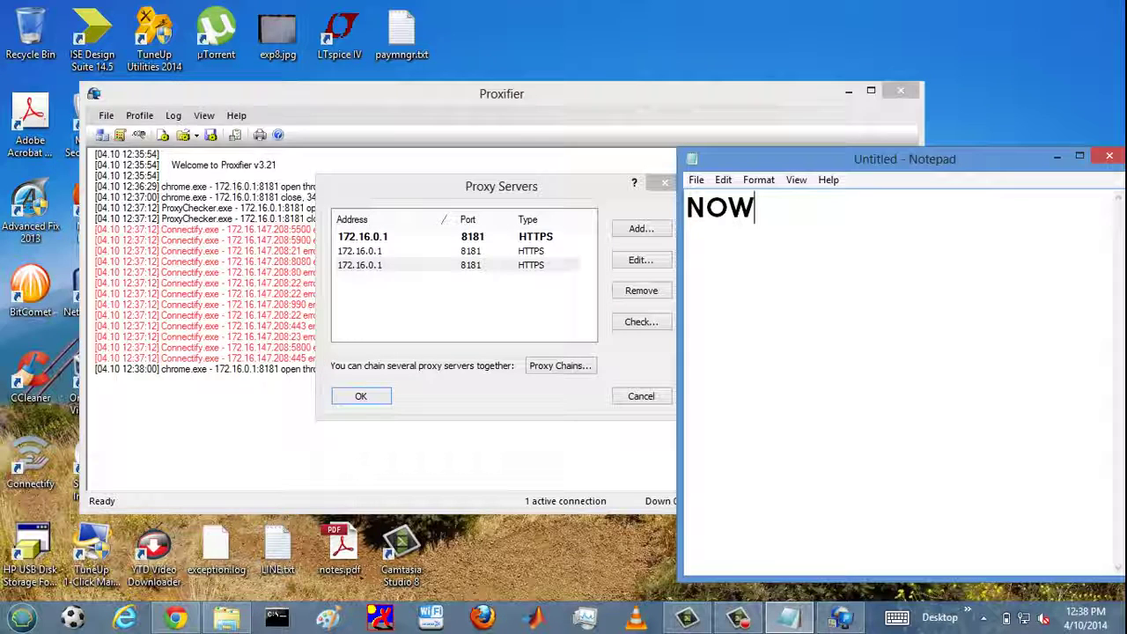
pyautogui.write(' GO ')
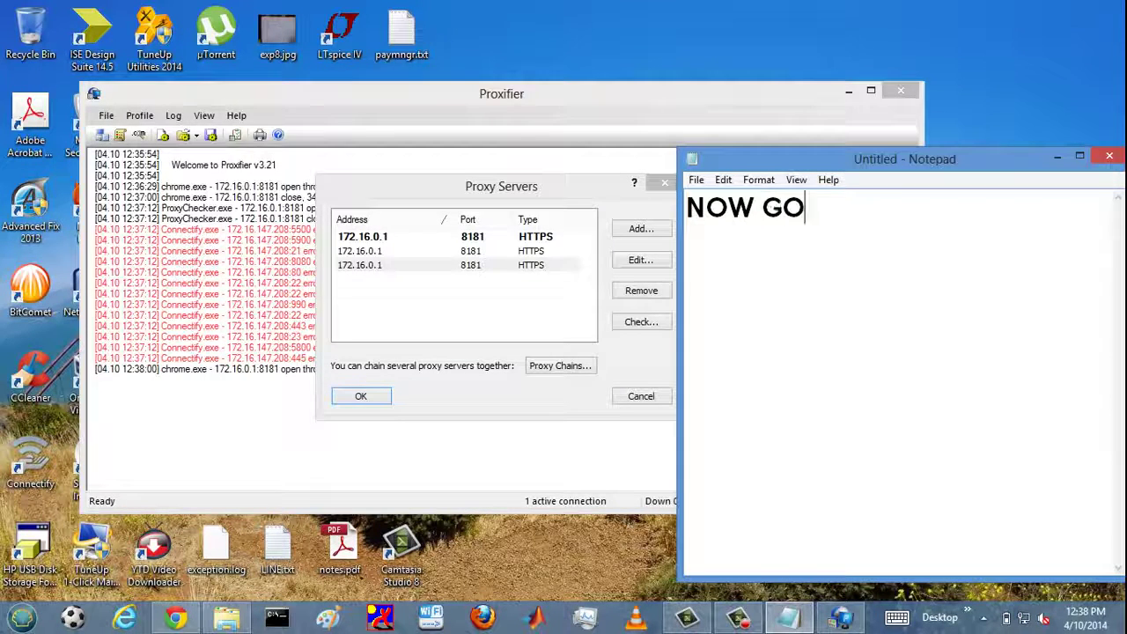
pyautogui.write('TO')
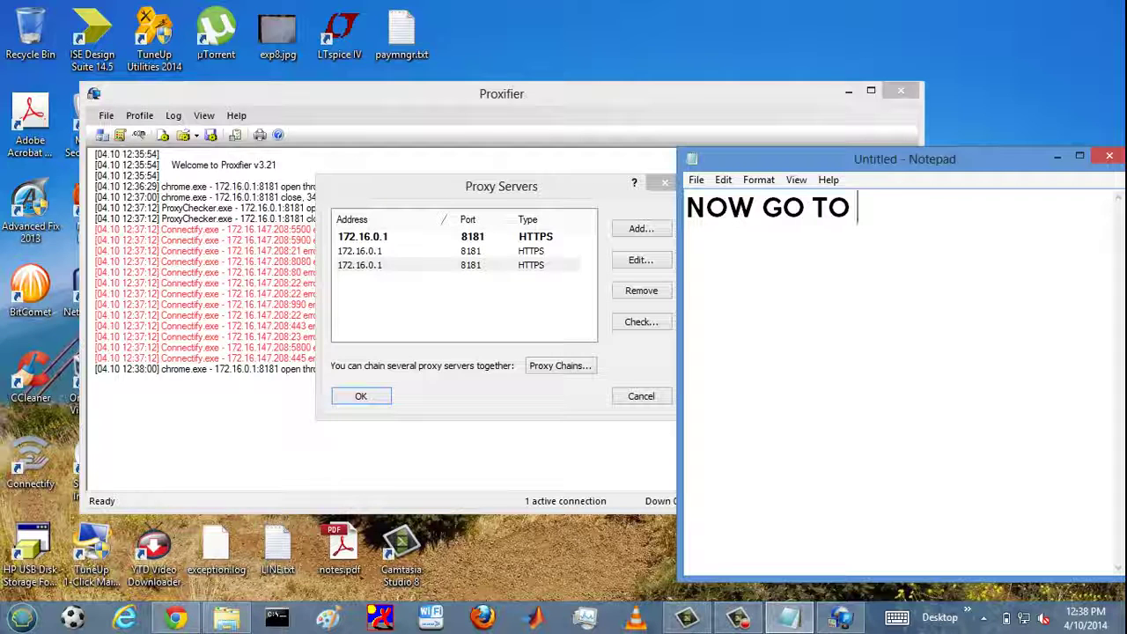
pyautogui.write(' YO')
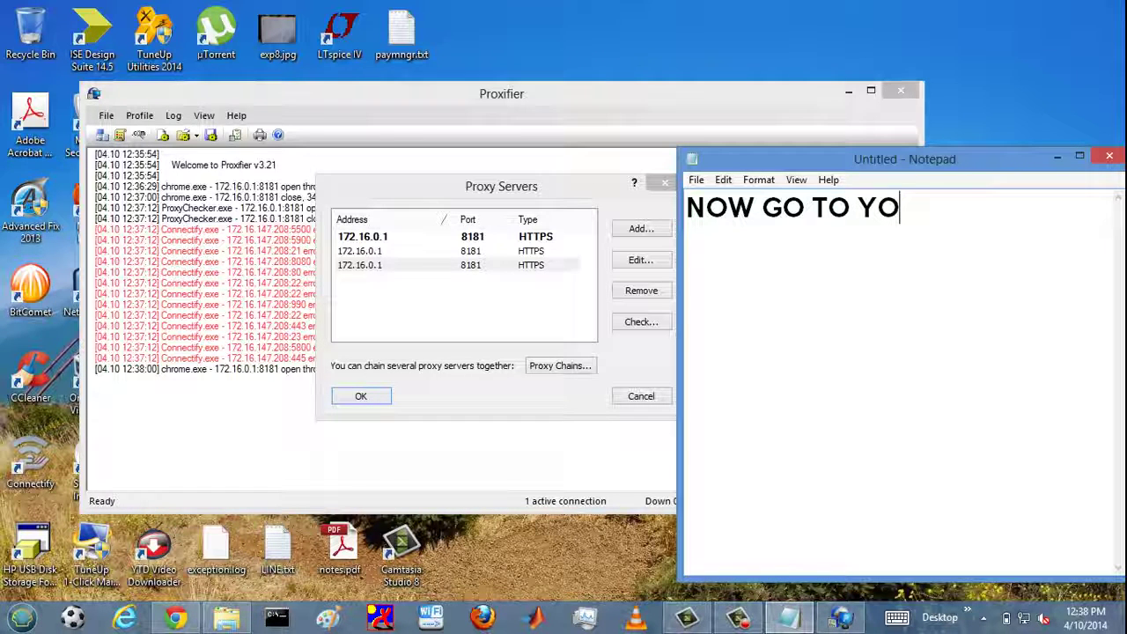
pyautogui.write('USER BR')
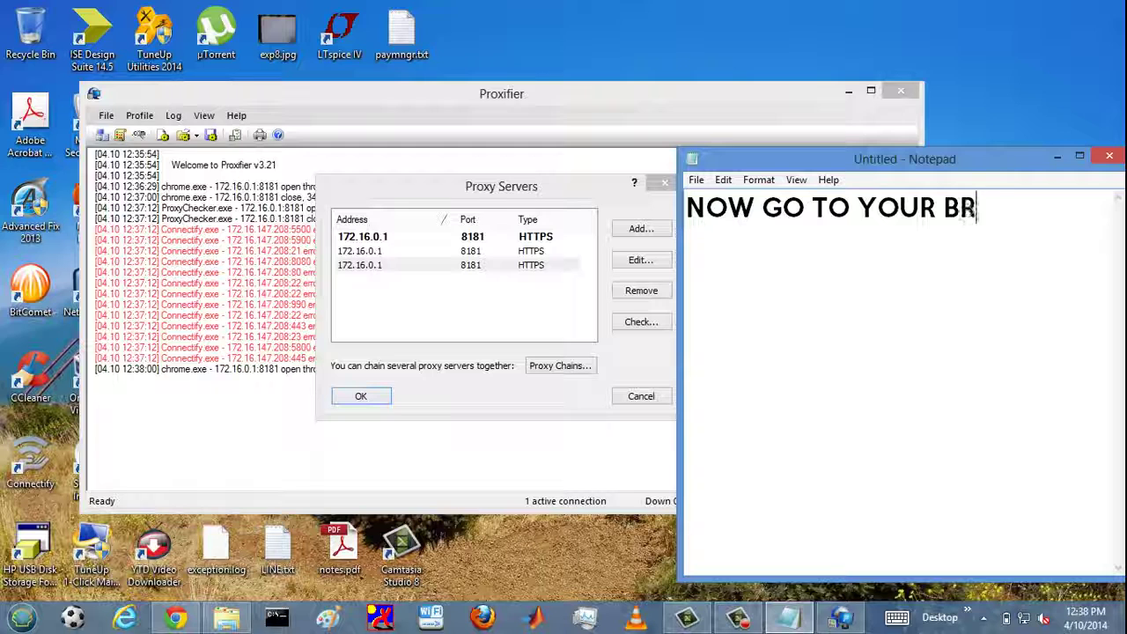
pyautogui.write('OWSER')
pyautogui.click(920, 210)
pyautogui.write('SE')
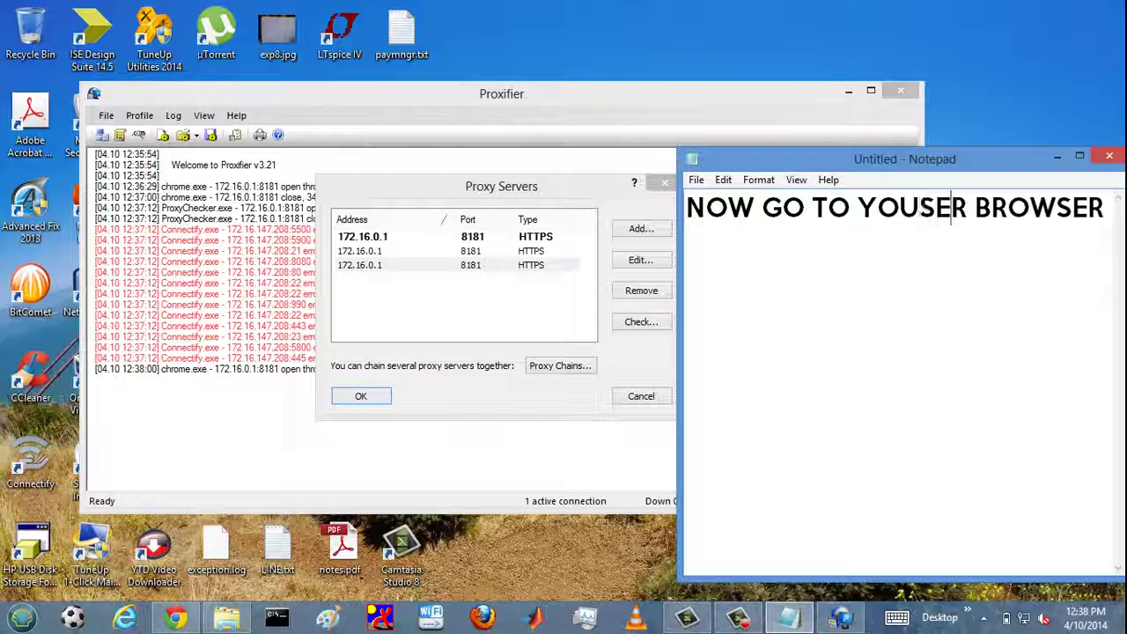
pyautogui.write('TTINGS')
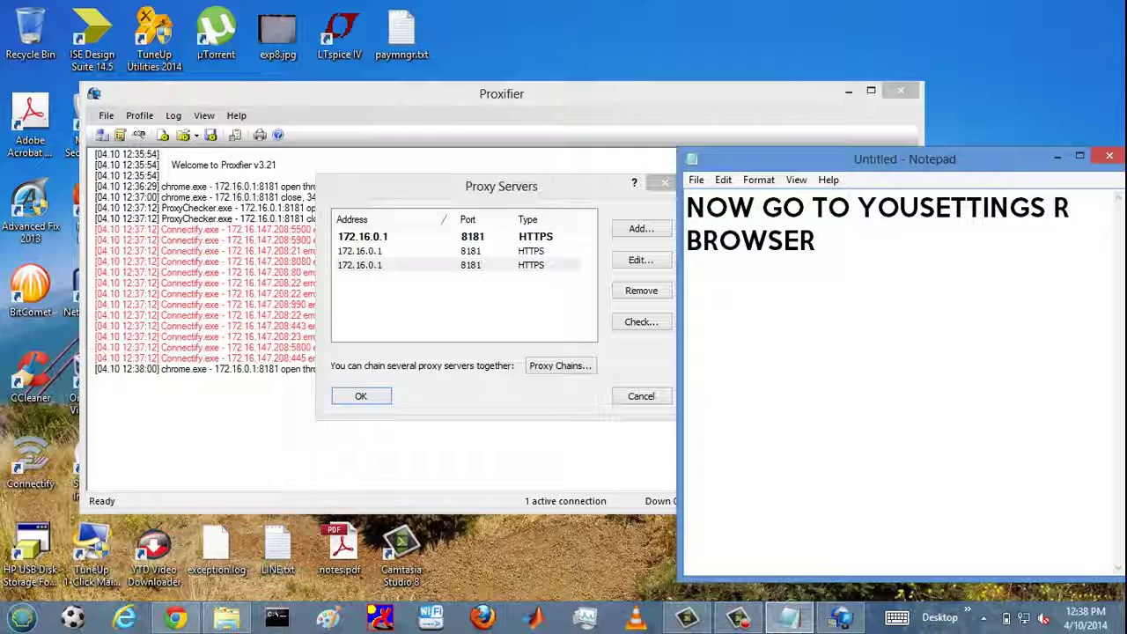
pyautogui.press('BackSpace')
pyautogui.press('BackSpace')
pyautogui.press('BackSpace')
pyautogui.press('BackSpace')
pyautogui.press('BackSpace')
pyautogui.press('BackSpace')
pyautogui.press('BackSpace')
pyautogui.press('BackSpace')
pyautogui.press('BackSpace')
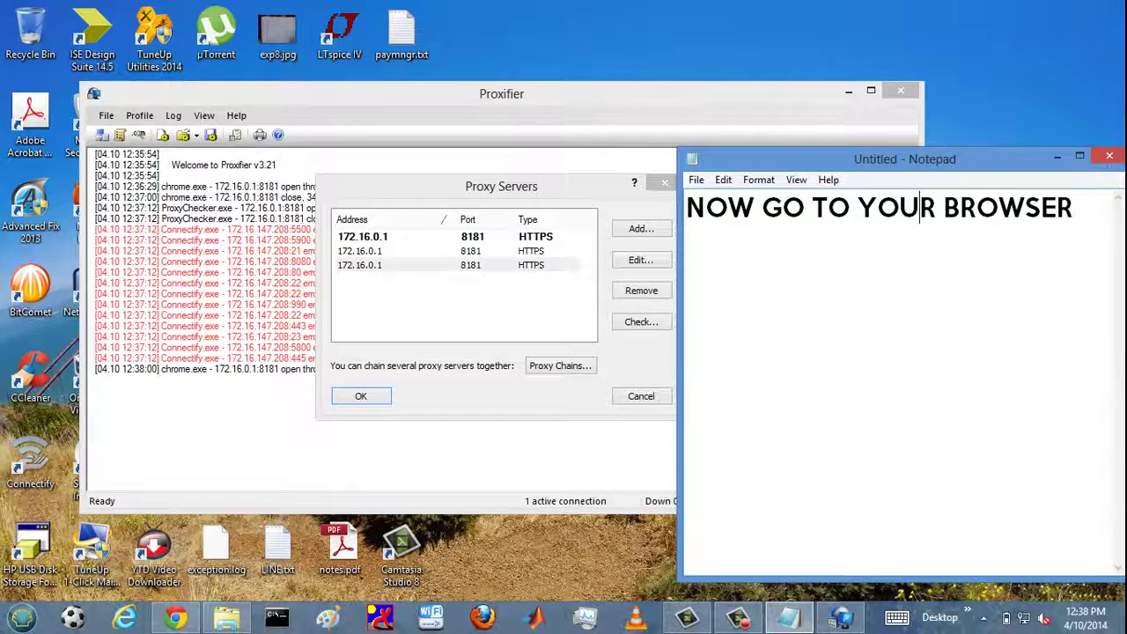
# - Add the word "SETTINGS" at the end of the note, after "BROWSER"
pyautogui.press('Right')
pyautogui.press('Right')
pyautogui.press('Right')
pyautogui.press('Right')
pyautogui.press('Right')
pyautogui.press('Right')
pyautogui.press('Right')
pyautogui.press('Right')
pyautogui.press('Right')
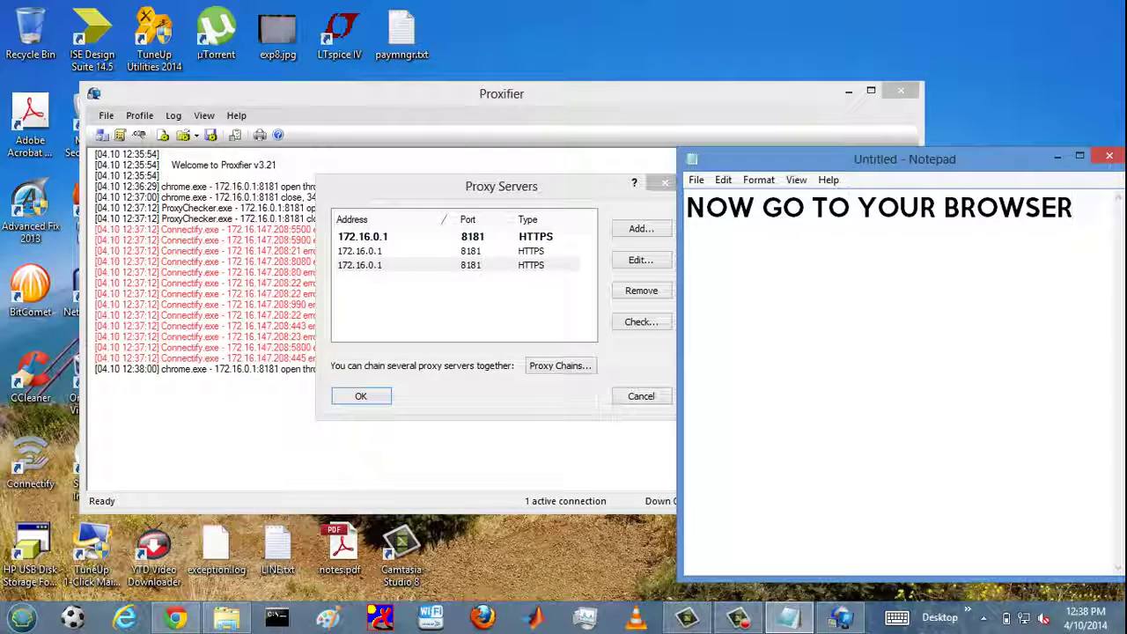
pyautogui.write('SETTI')
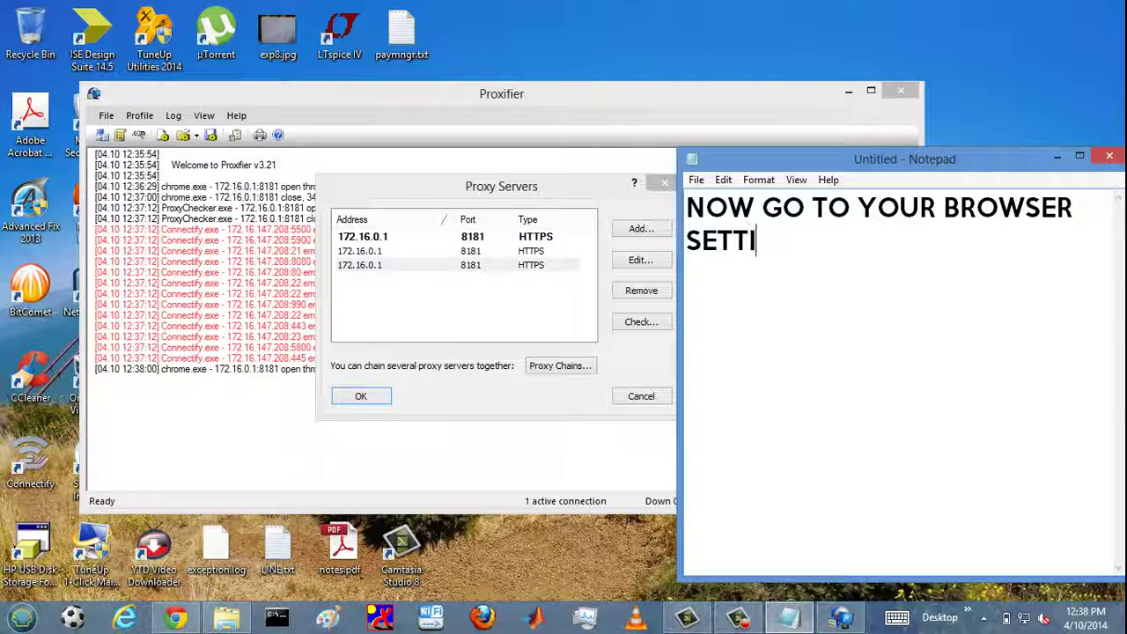
pyautogui.write('NGS')
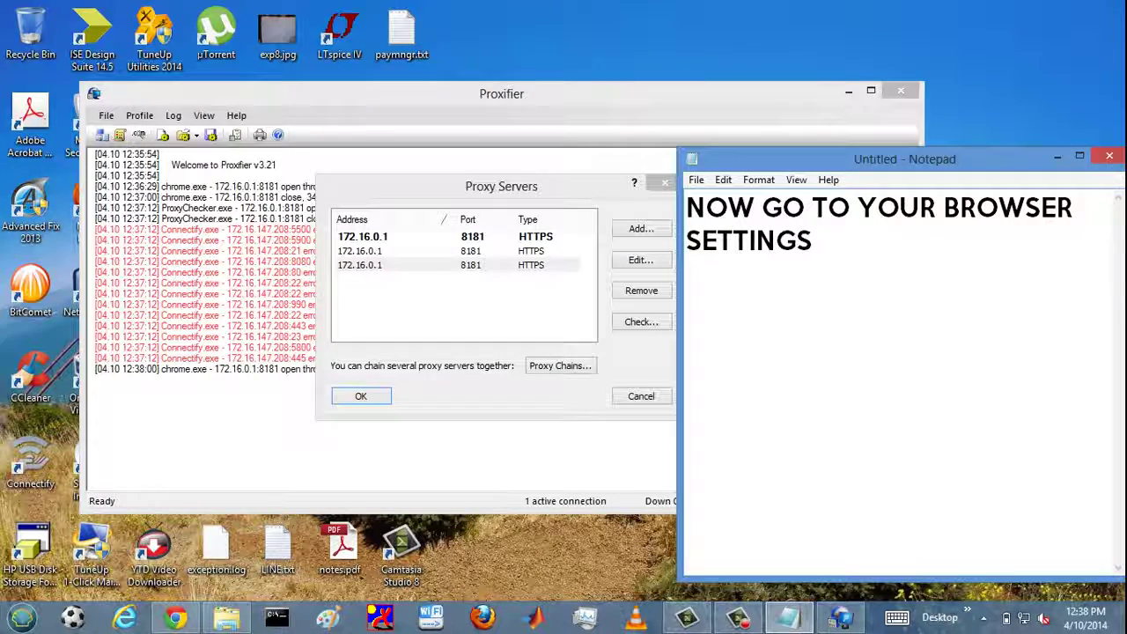
# - Switch to Chrome, open its settings page and show the advanced settings
pyautogui.click(175, 617)
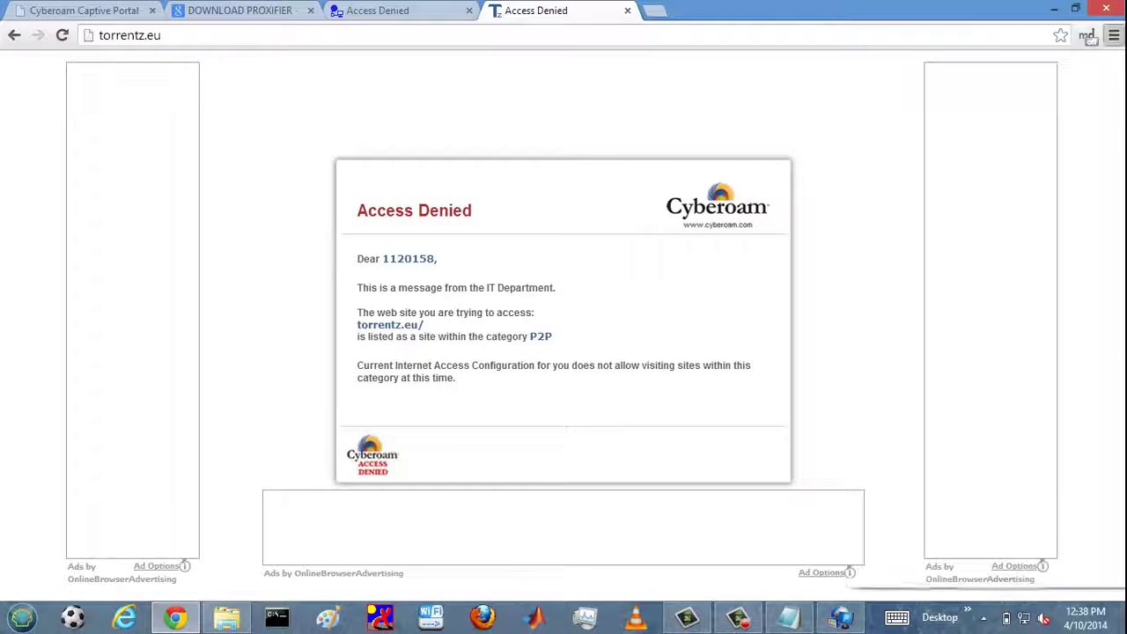
pyautogui.click(1114, 35)
pyautogui.press('Down')
pyautogui.press('Down')
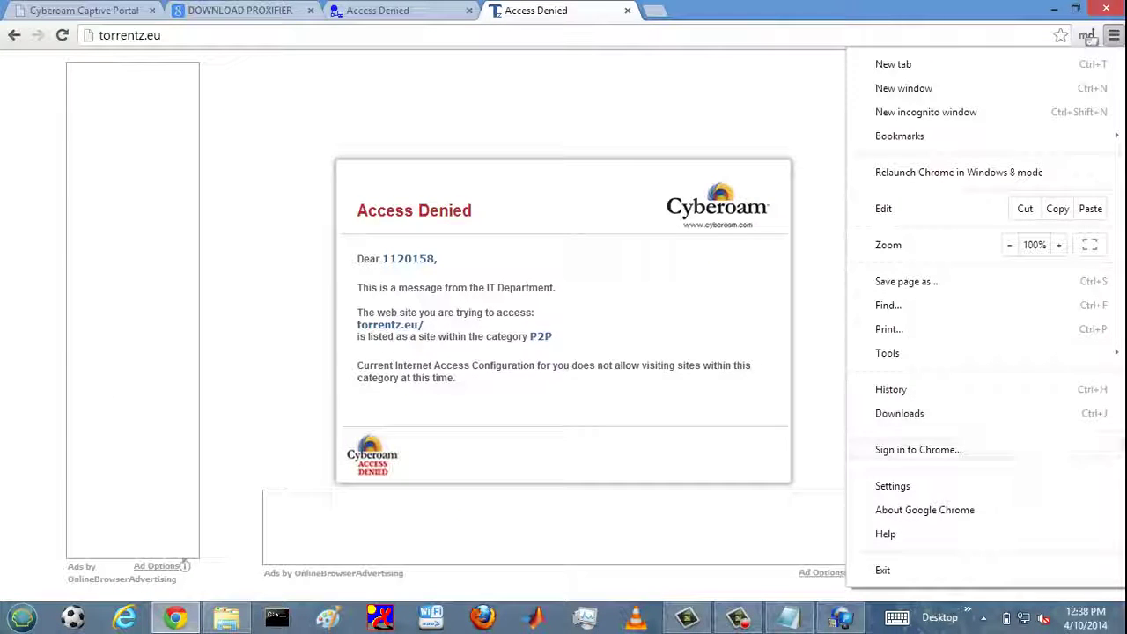
pyautogui.press('Return')
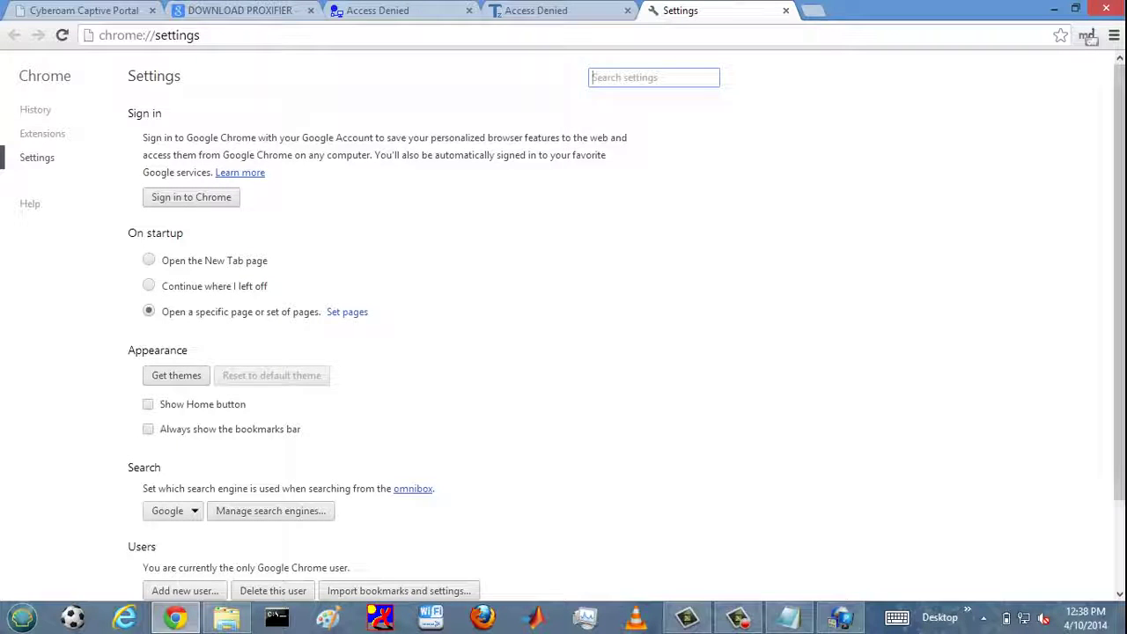
pyautogui.scroll(-2, 563, 352)
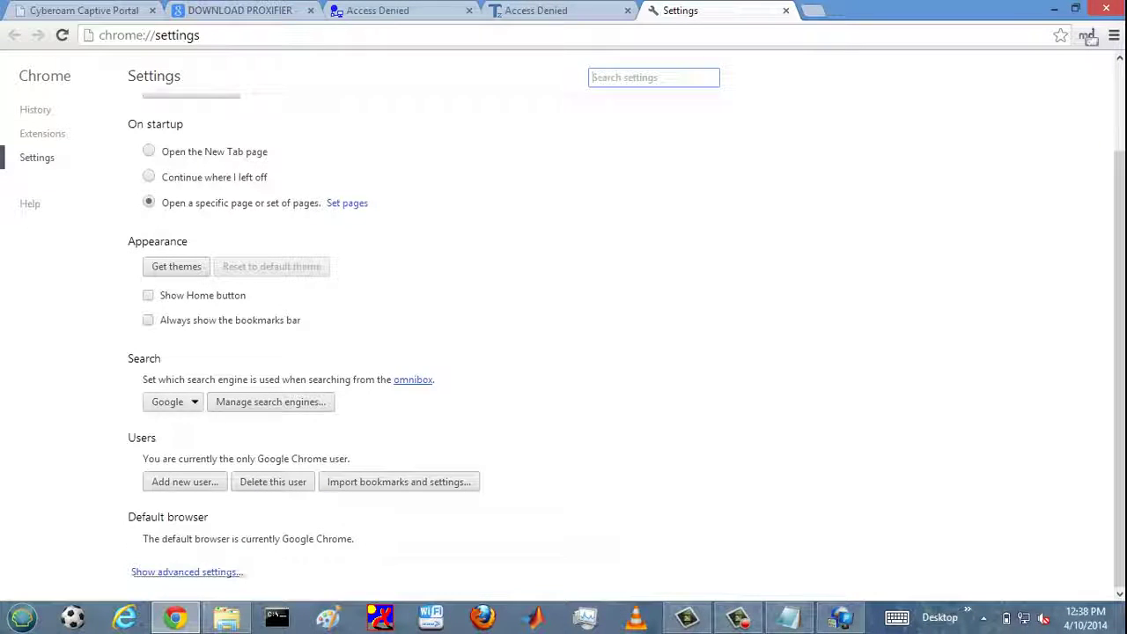
pyautogui.click(187, 572)
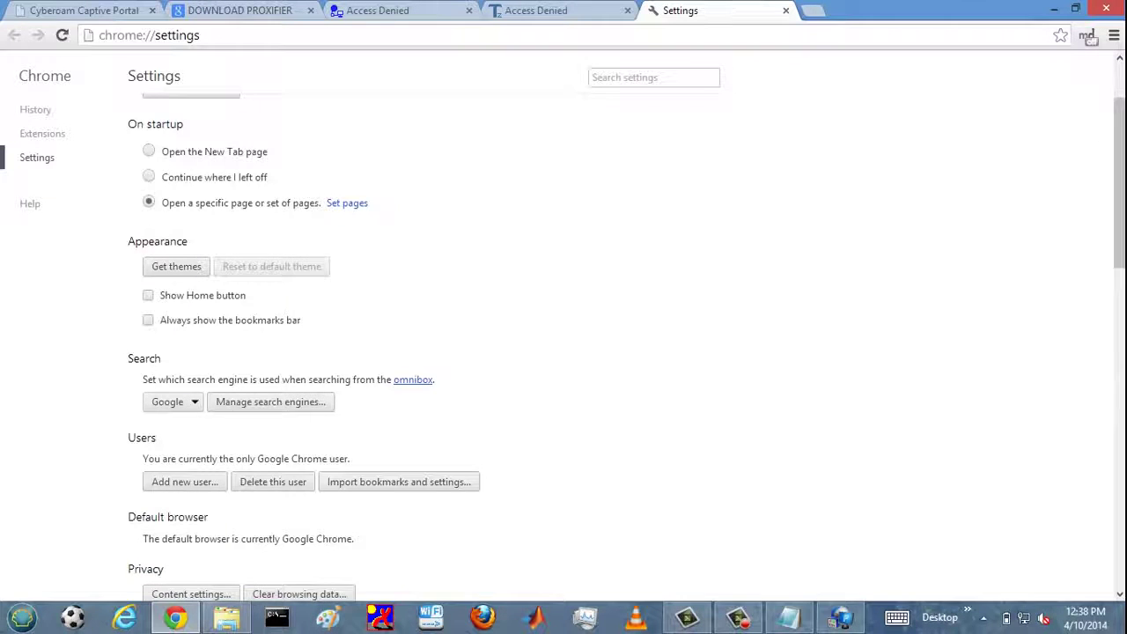
# - Open the system proxy settings from Chrome's Network section and bring up the LAN settings
pyautogui.moveTo(1119, 184); pyautogui.dragTo(1119, 409)
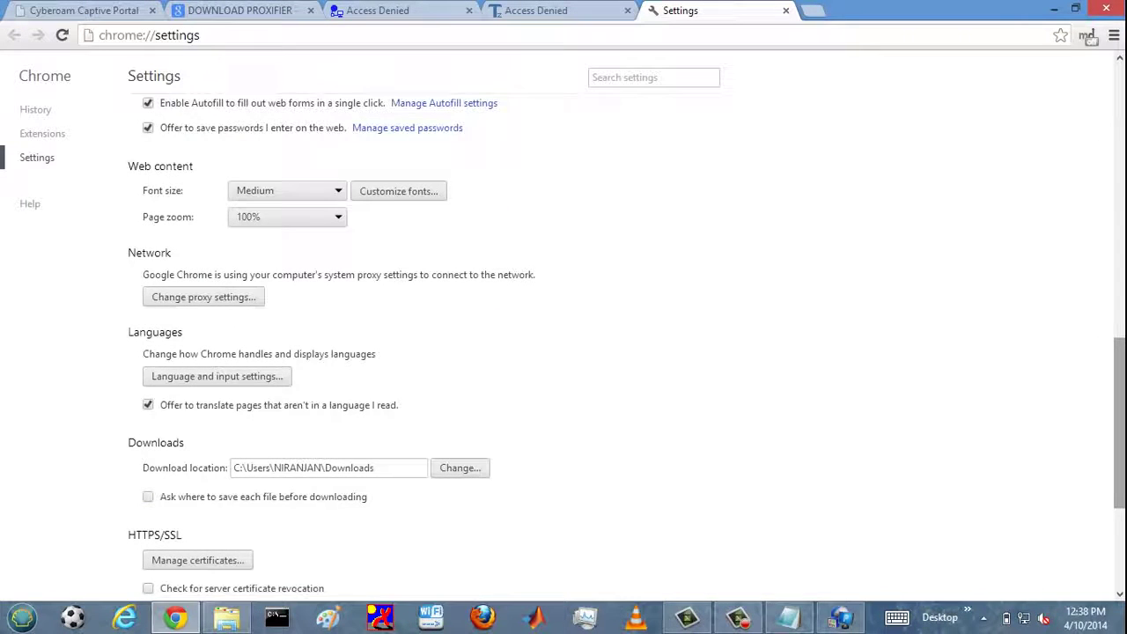
pyautogui.scroll(-1, 616, 352)
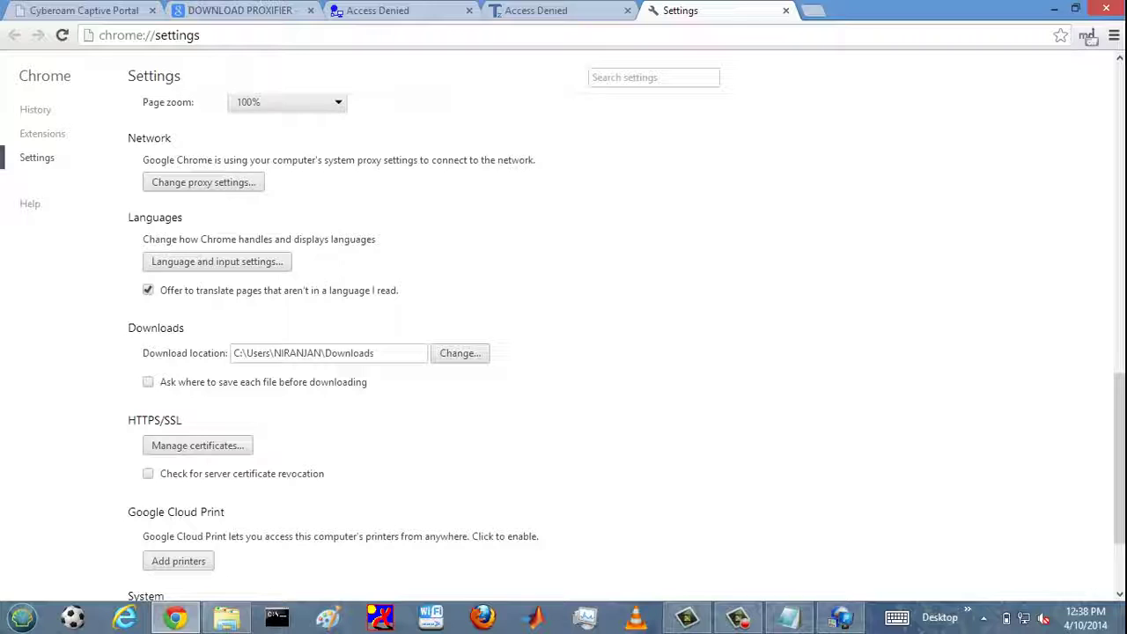
pyautogui.click(203, 182)
pyautogui.moveTo(264, 120); pyautogui.dragTo(393, 67)
pyautogui.click(514, 388)
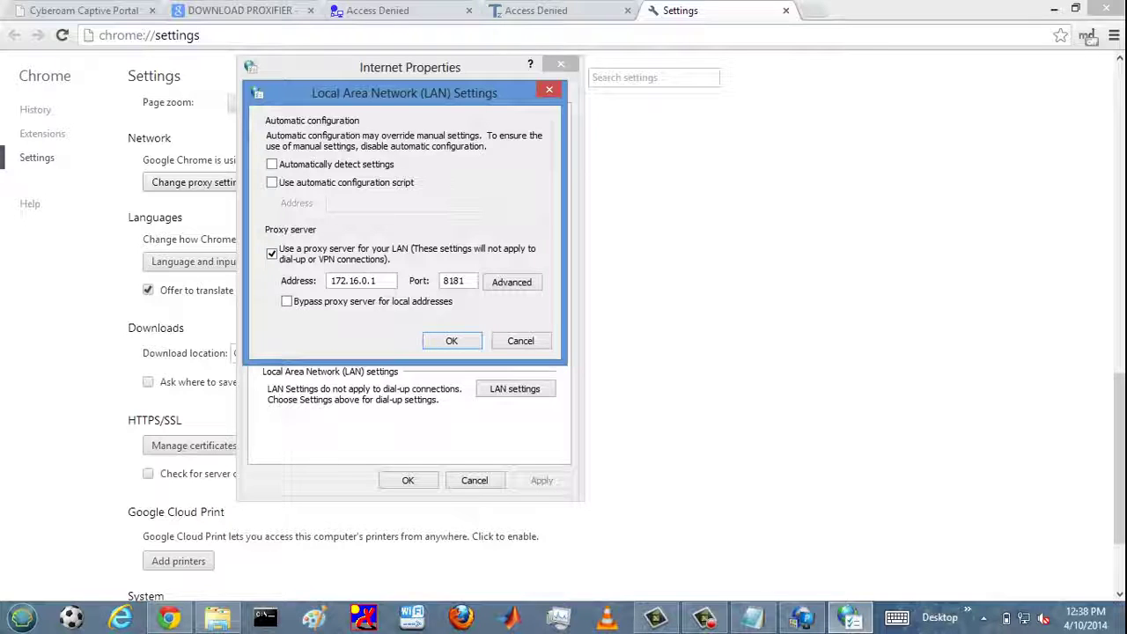
# - Disable the LAN proxy server, enable automatic detection of settings, and confirm the LAN settings and Internet Properties
pyautogui.click(271, 254)
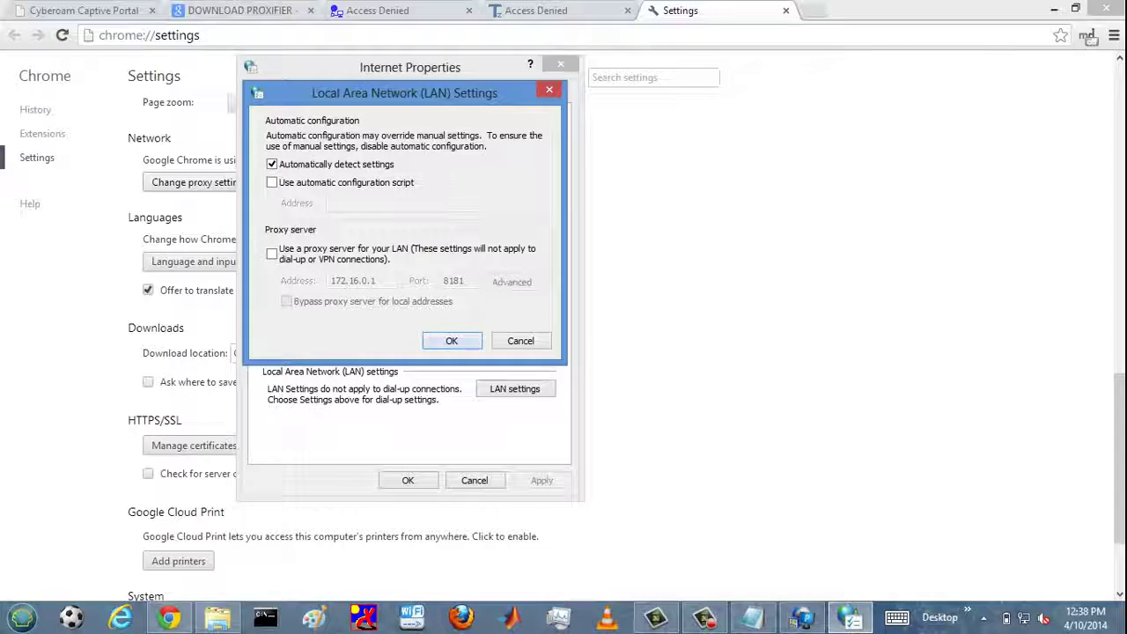
pyautogui.click(467, 341)
pyautogui.click(407, 479)
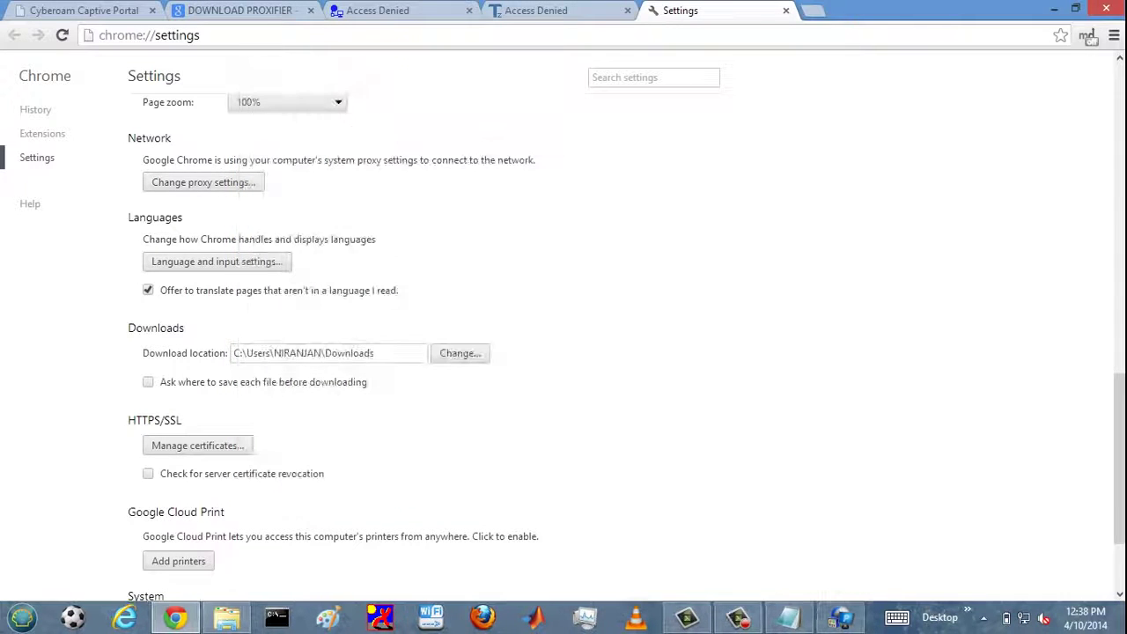
# - Switch to Notepad and replace the whole note with "USE AUTOMATIC DETECTION..."
pyautogui.click(789, 618)
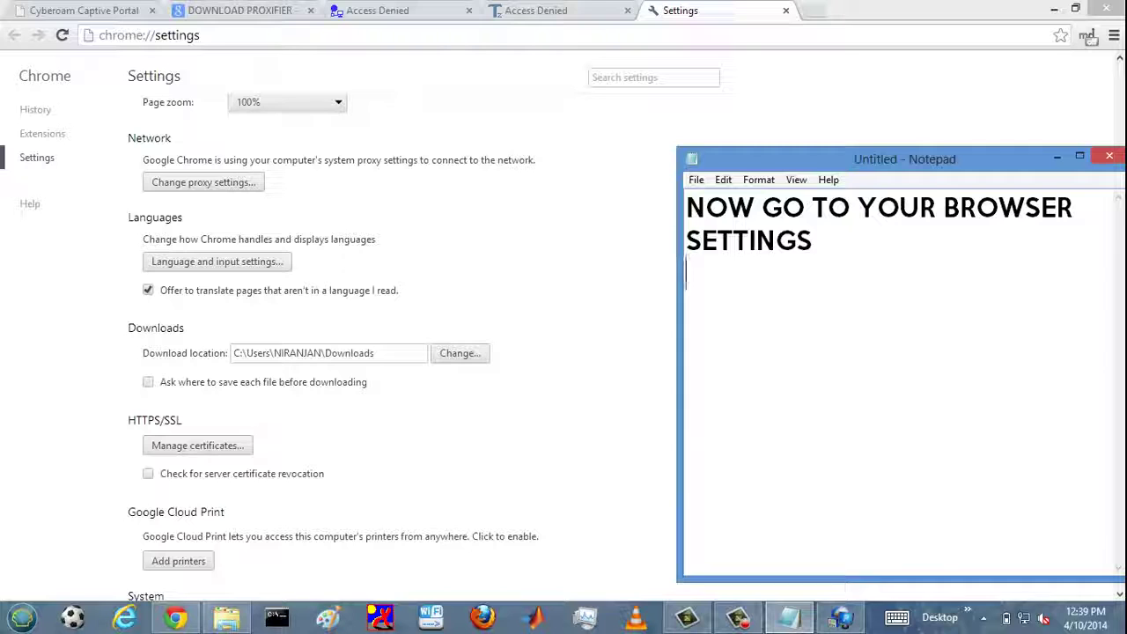
pyautogui.hotkey('ctrl', 'a')
pyautogui.write('USE')
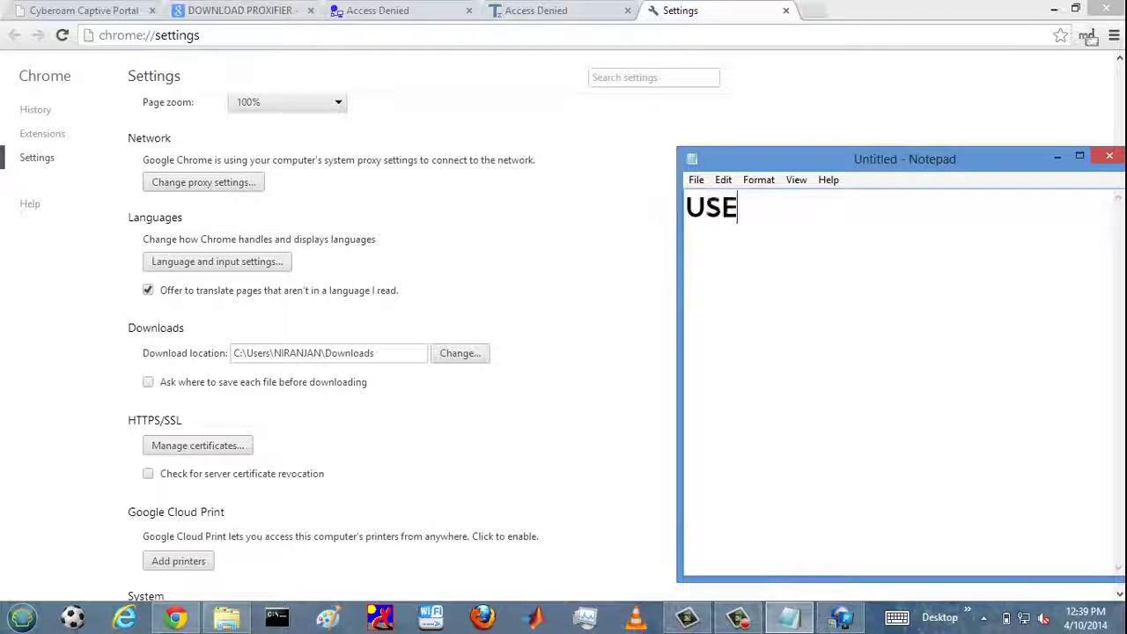
pyautogui.write(' AUT')
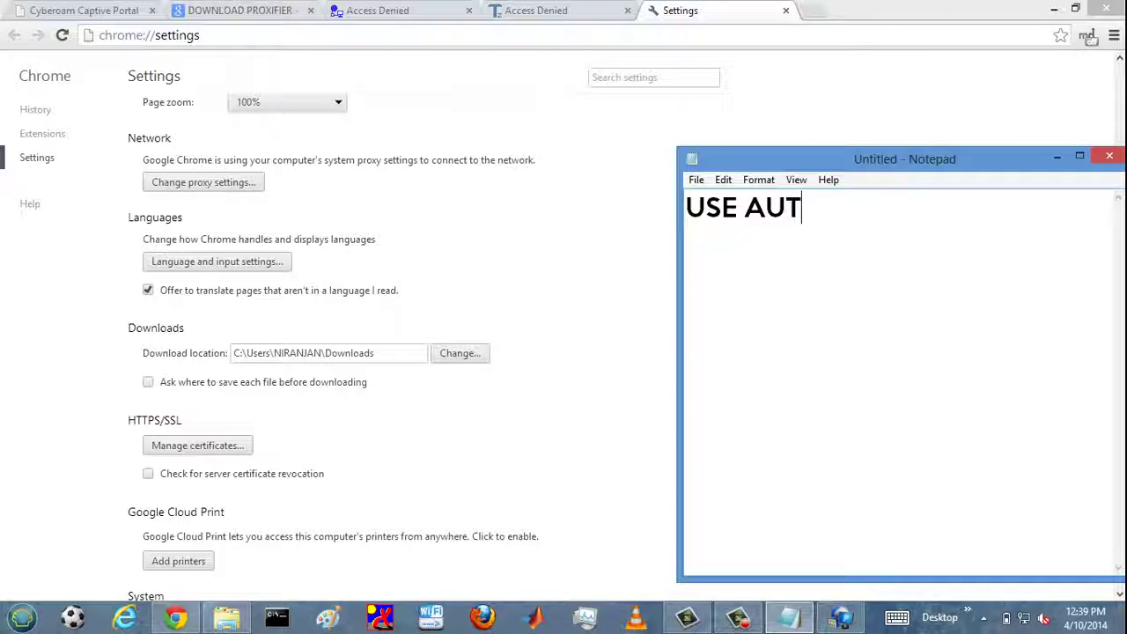
pyautogui.write('OMATIC')
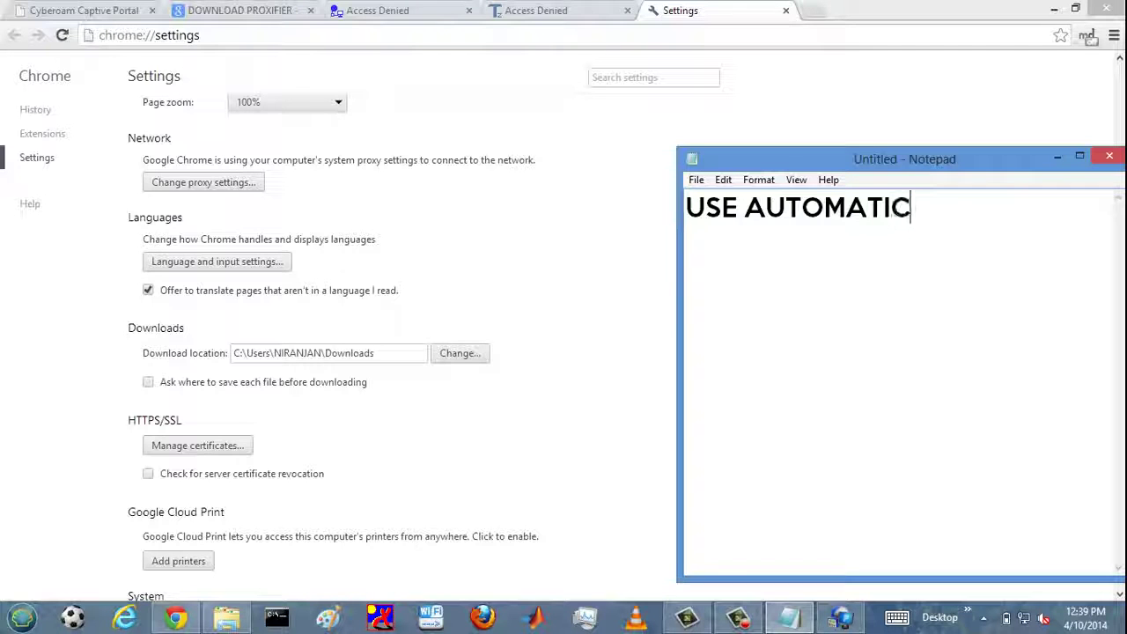
pyautogui.write(' DETED')
pyautogui.press('BackSpace')
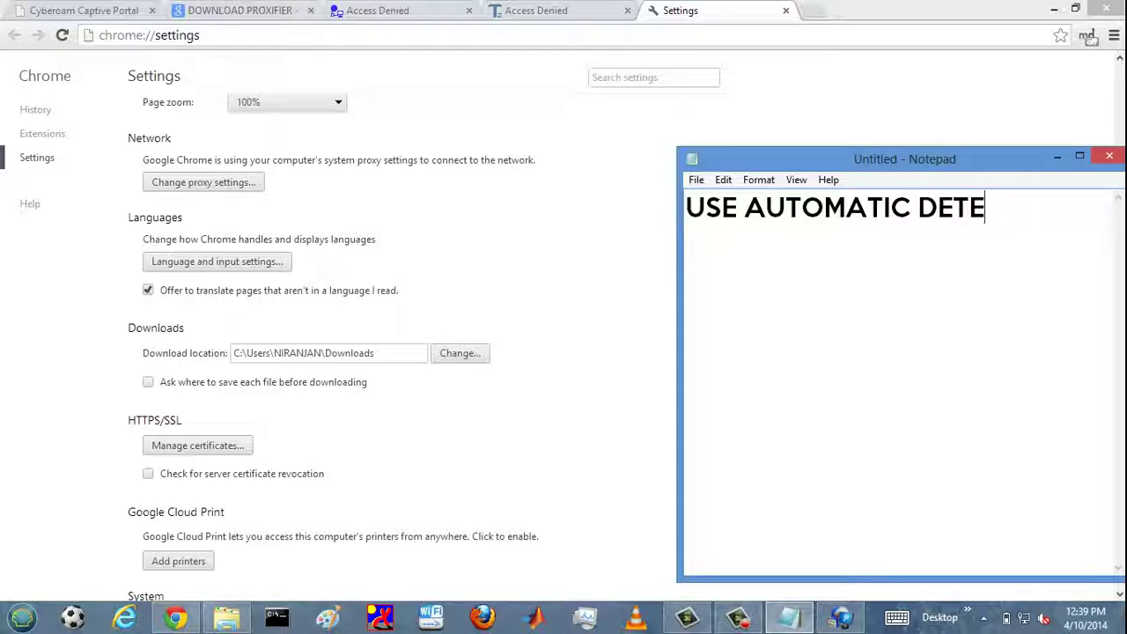
pyautogui.write('CTION')
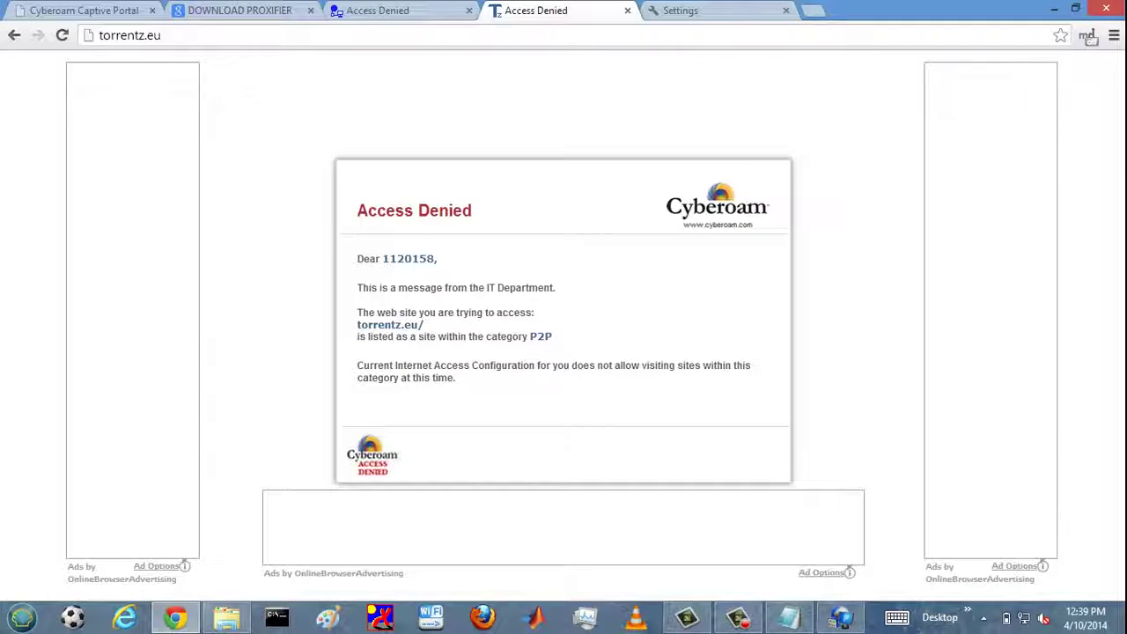
# - Load torrentz.eu again in its Chrome tab to test access through the proxy
pyautogui.hotkey('ctrl', 'l')
pyautogui.press('Return')
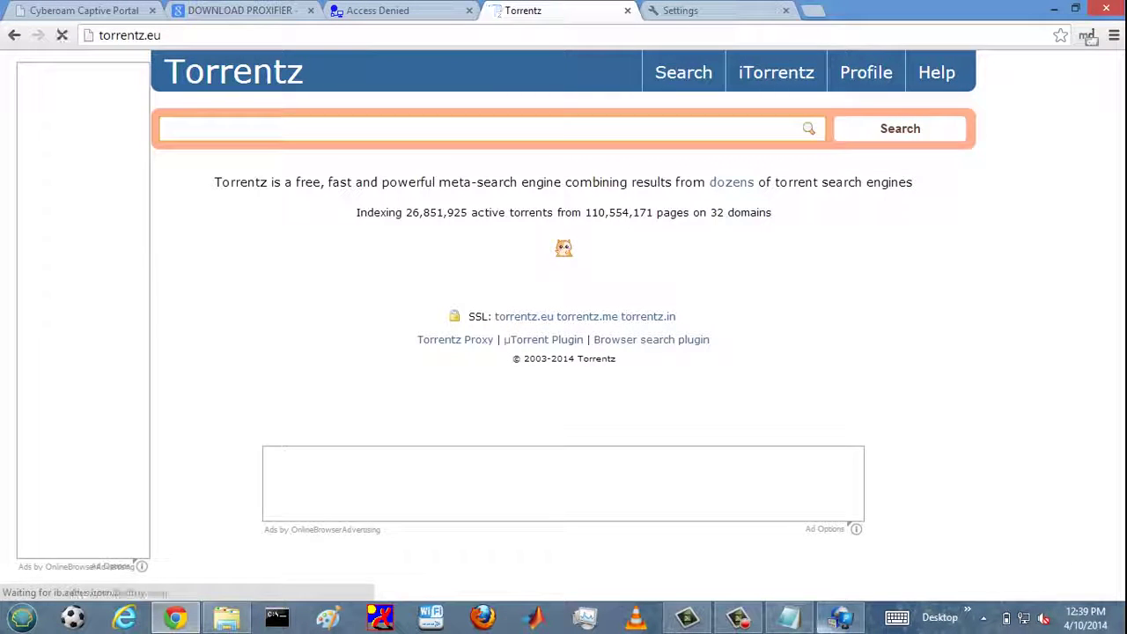
# - Switch to Notepad and replace the whole note with "THATS IT .......IT WORKS"
pyautogui.click(788, 616)
pyautogui.hotkey('ctrl', 'a')
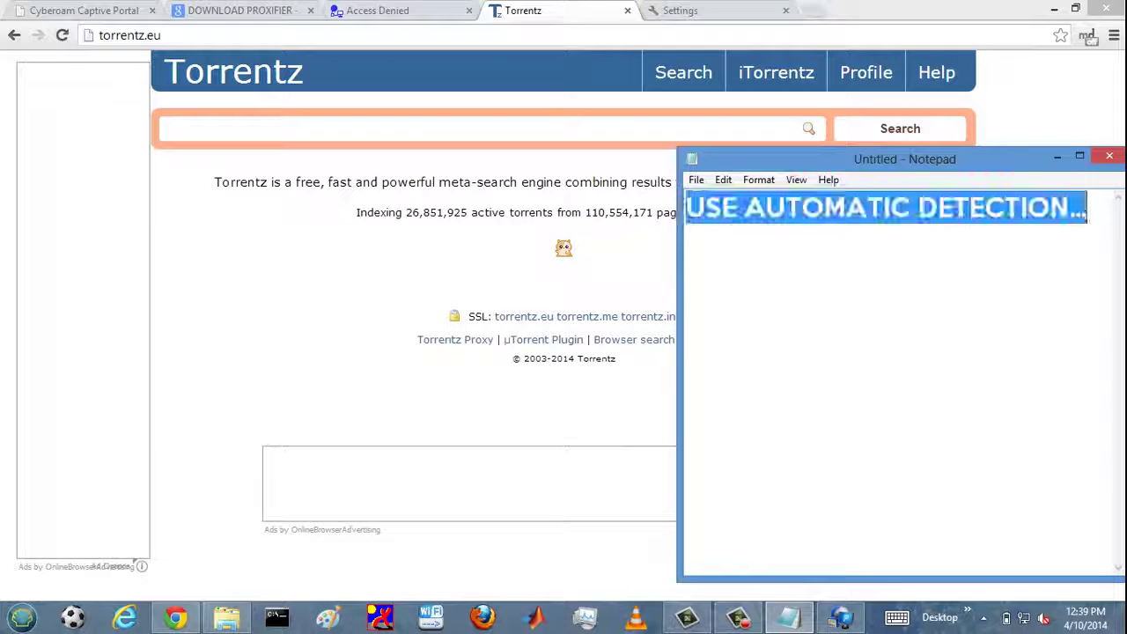
pyautogui.write('THATS')
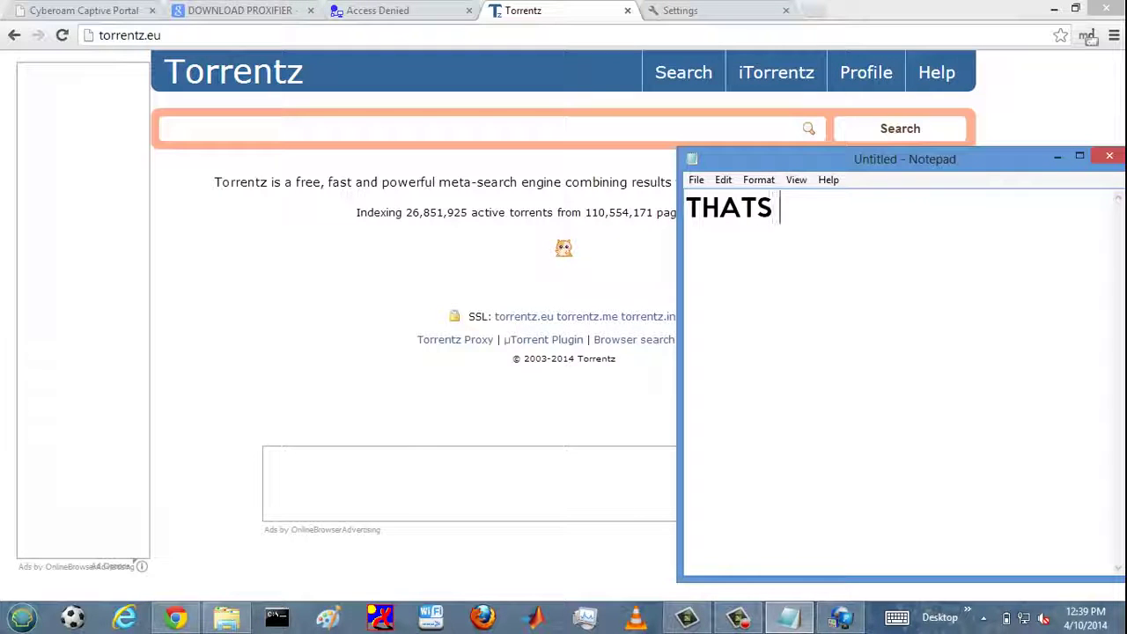
pyautogui.write(' IT .......IT WORKS')
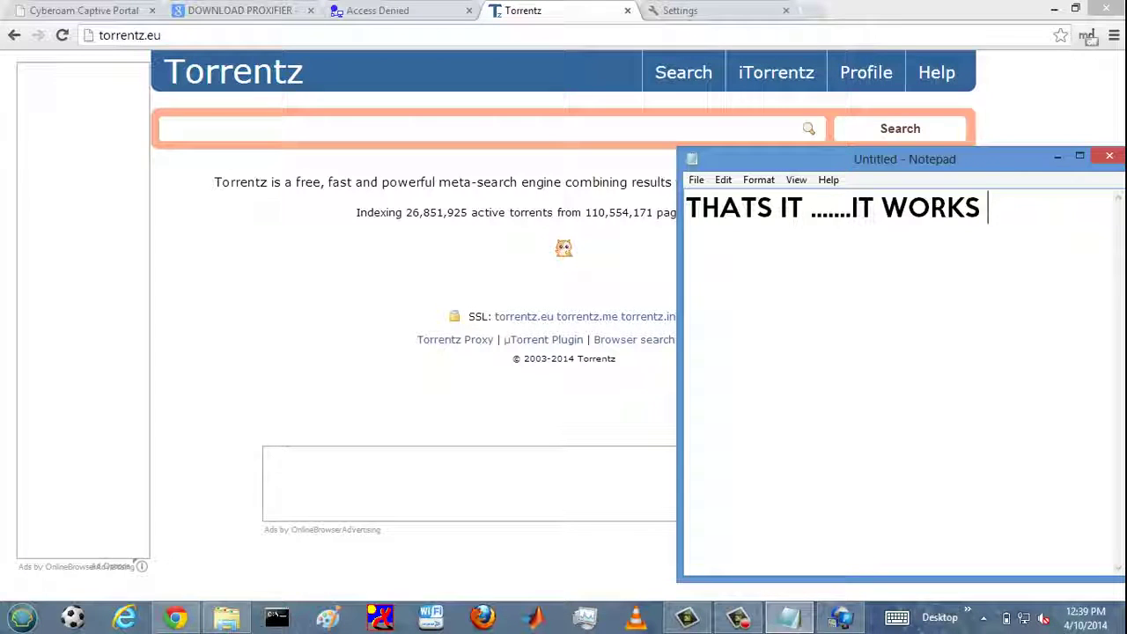
# - Replace the whole note with the closing message "THNXXXX FOR WATCHIN' ME GUYS ..."
pyautogui.hotkey('ctrl', 'a')
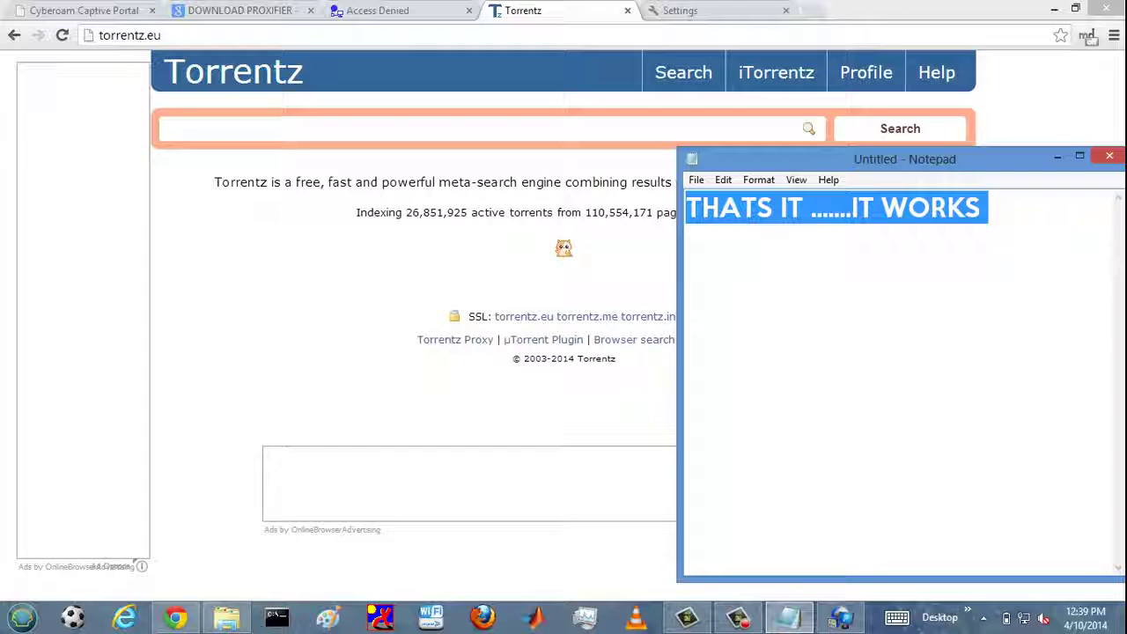
pyautogui.write('THN')
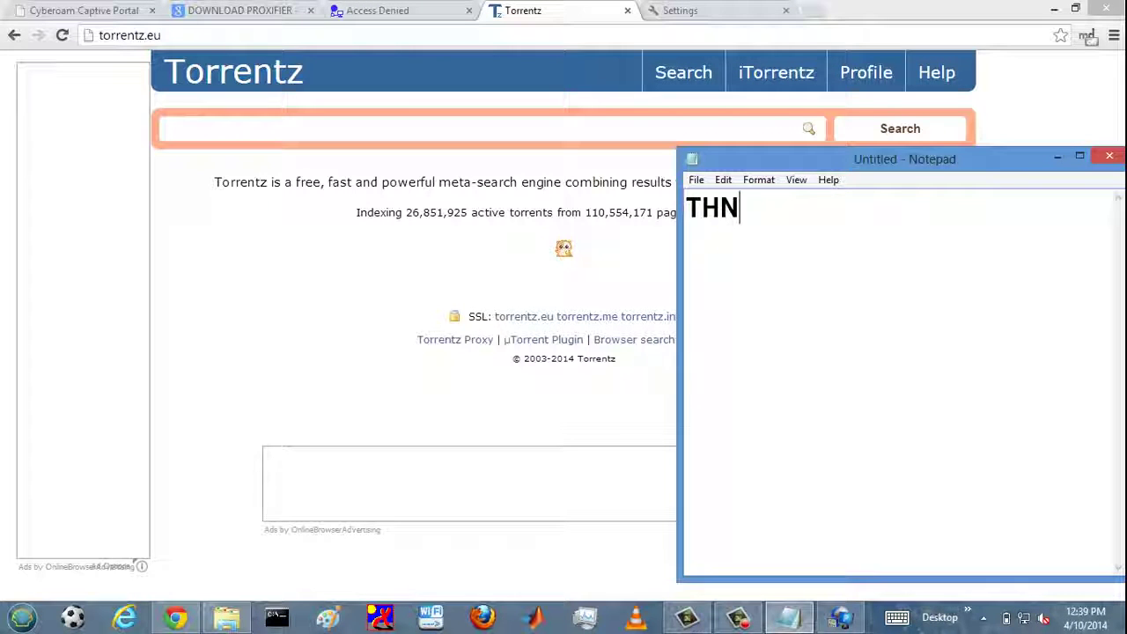
pyautogui.write('XXXX')
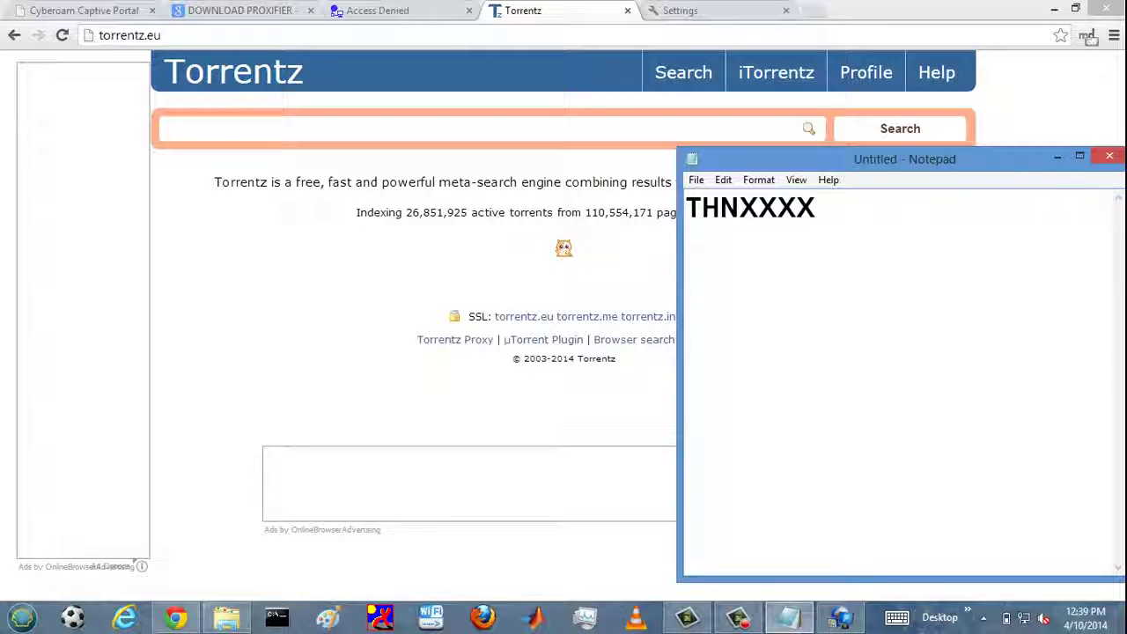
pyautogui.write(' FOR W')
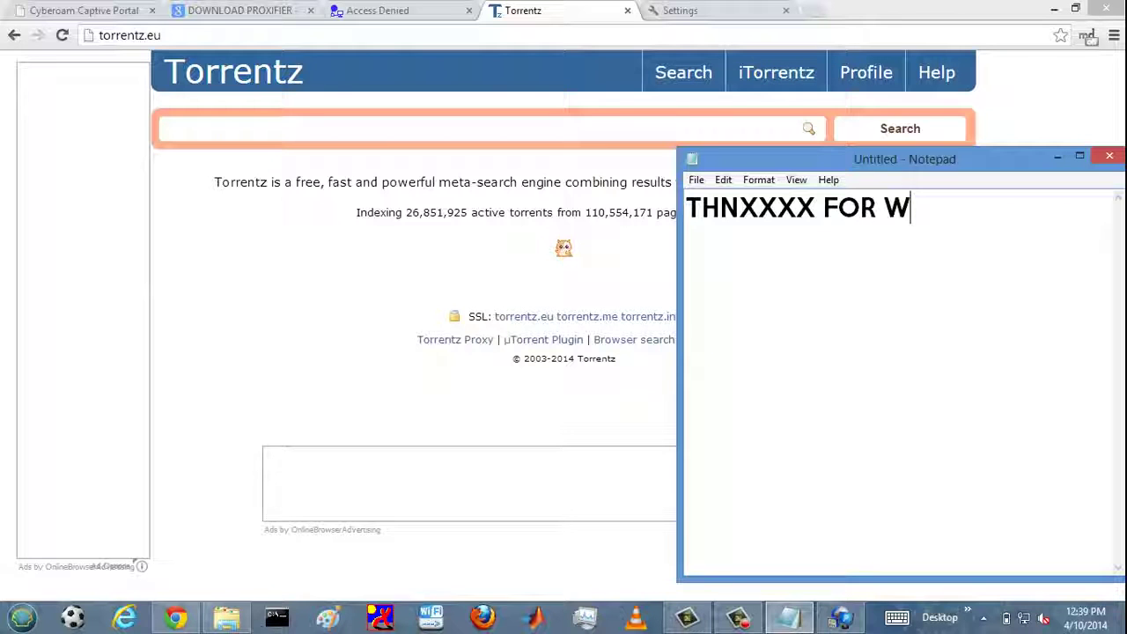
pyautogui.write('ATCHIN')
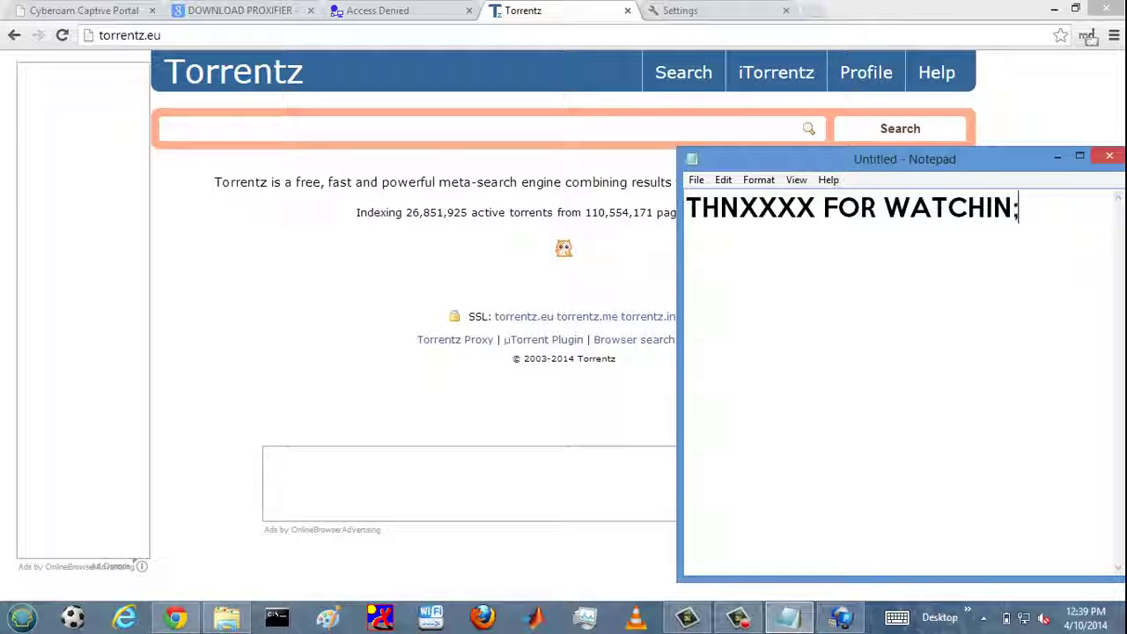
pyautogui.write("' ME ")
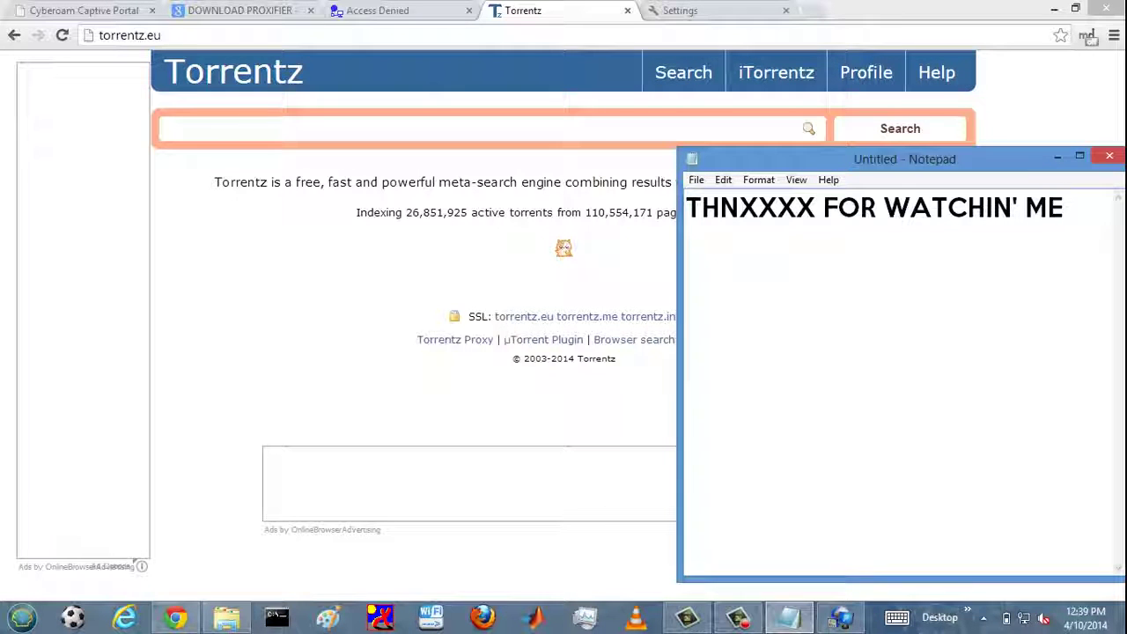
pyautogui.write('GUYS ')
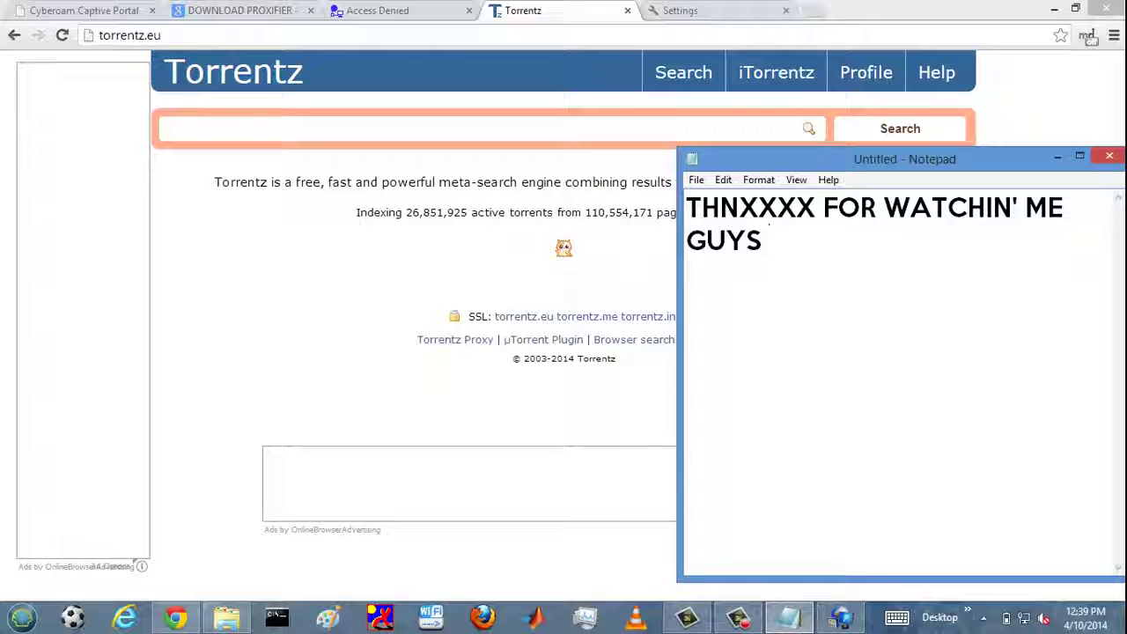
pyautogui.write('...O')
pyautogui.press('BackSpace')
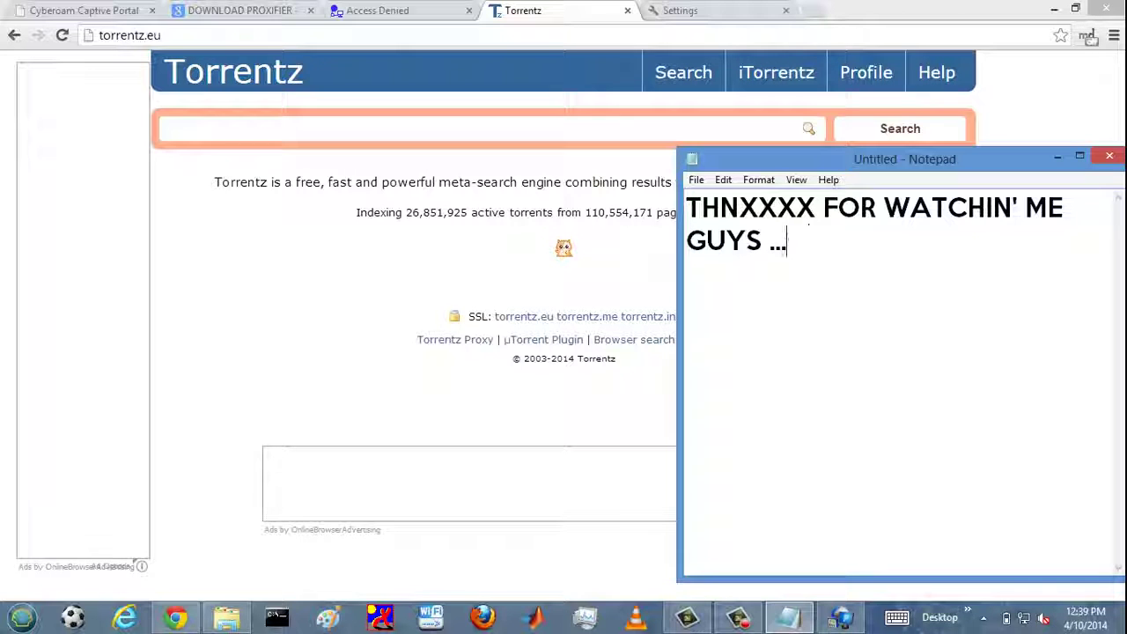
# - Continue the closing message after "GUYS ..." with "PLZ LIKE SHARE COMMENT N SUBSCRIBE .........."
pyautogui.write('PLZ L')
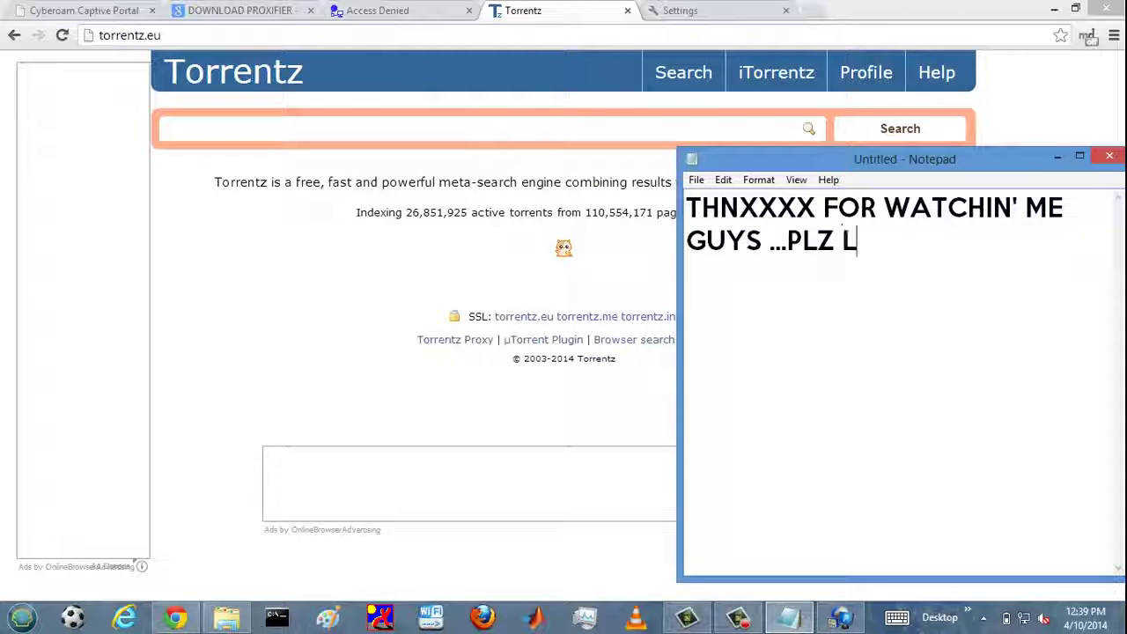
pyautogui.write('IKE SHA')
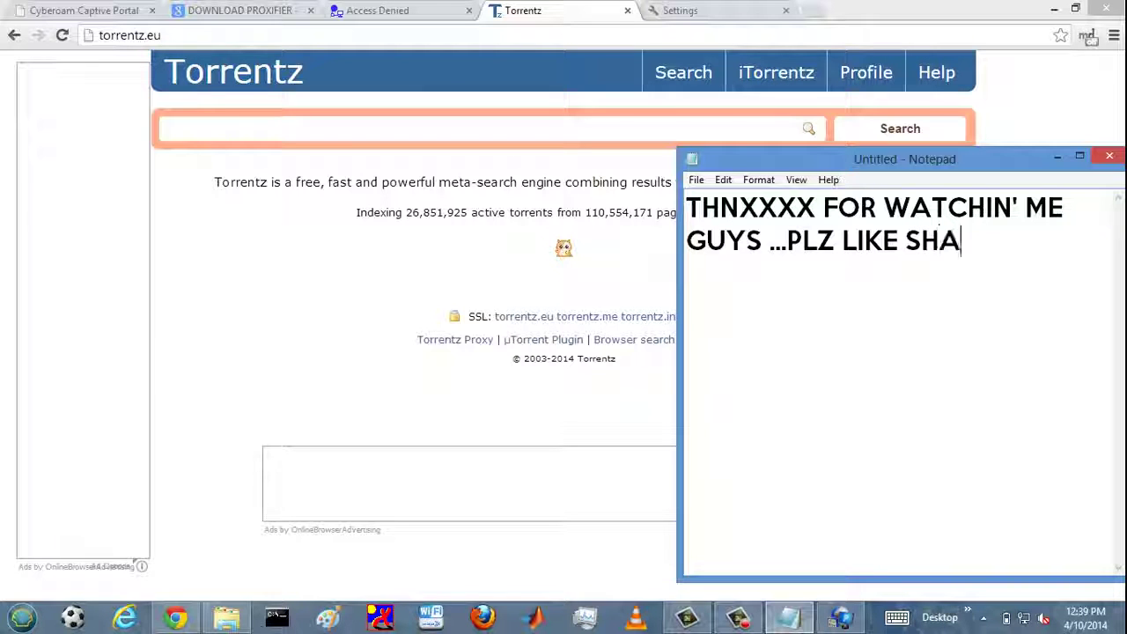
pyautogui.write('RE COMM')
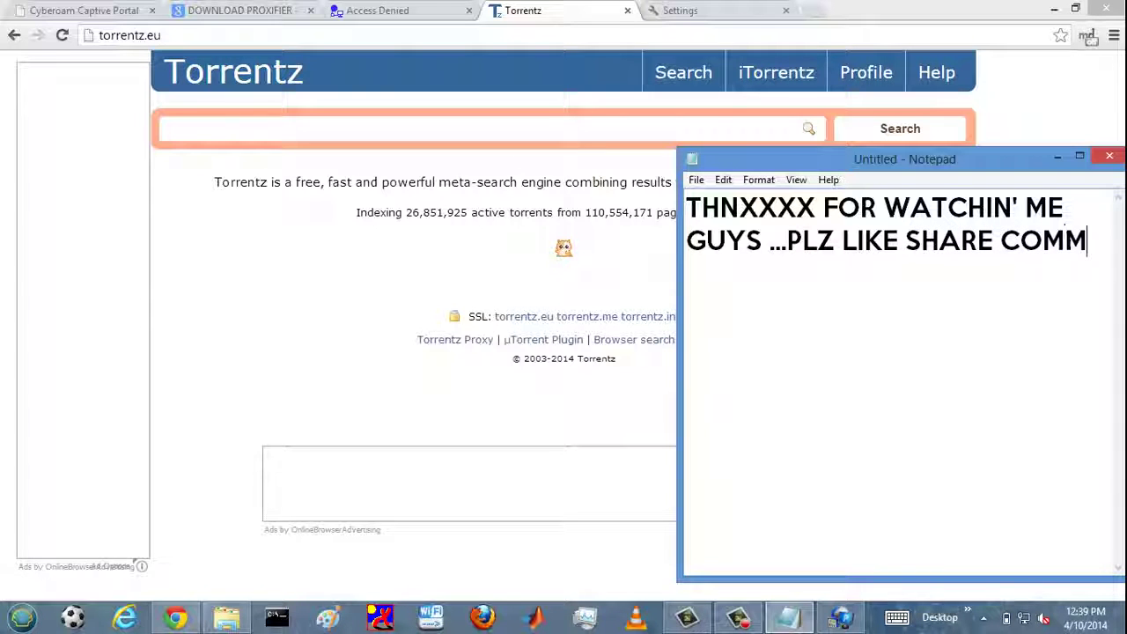
pyautogui.write('ENT')
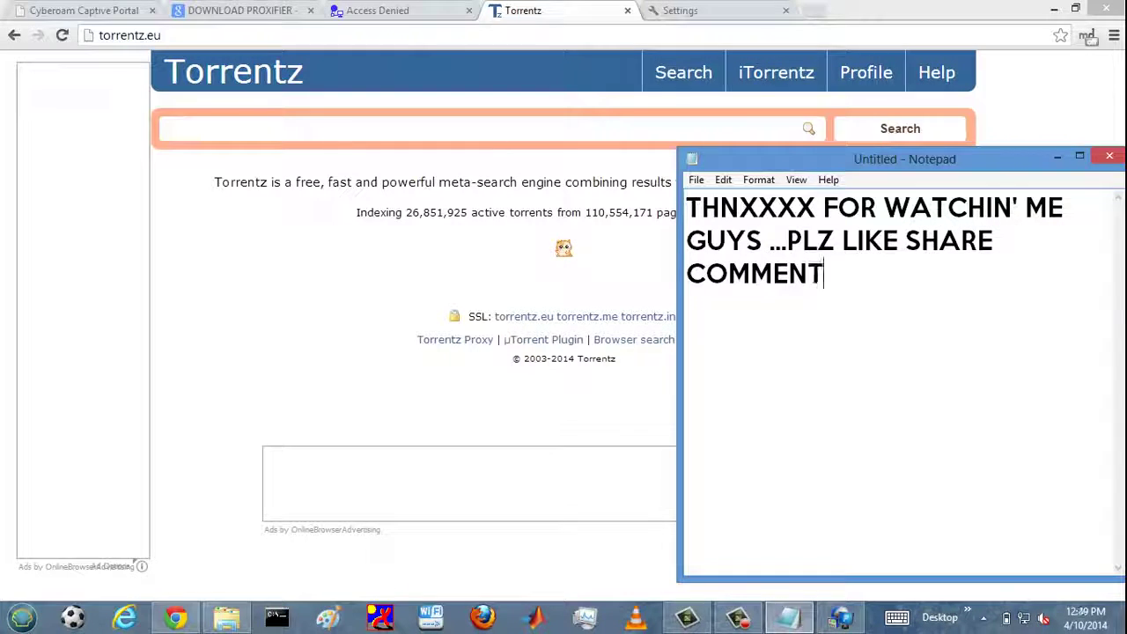
pyautogui.write(' N SU')
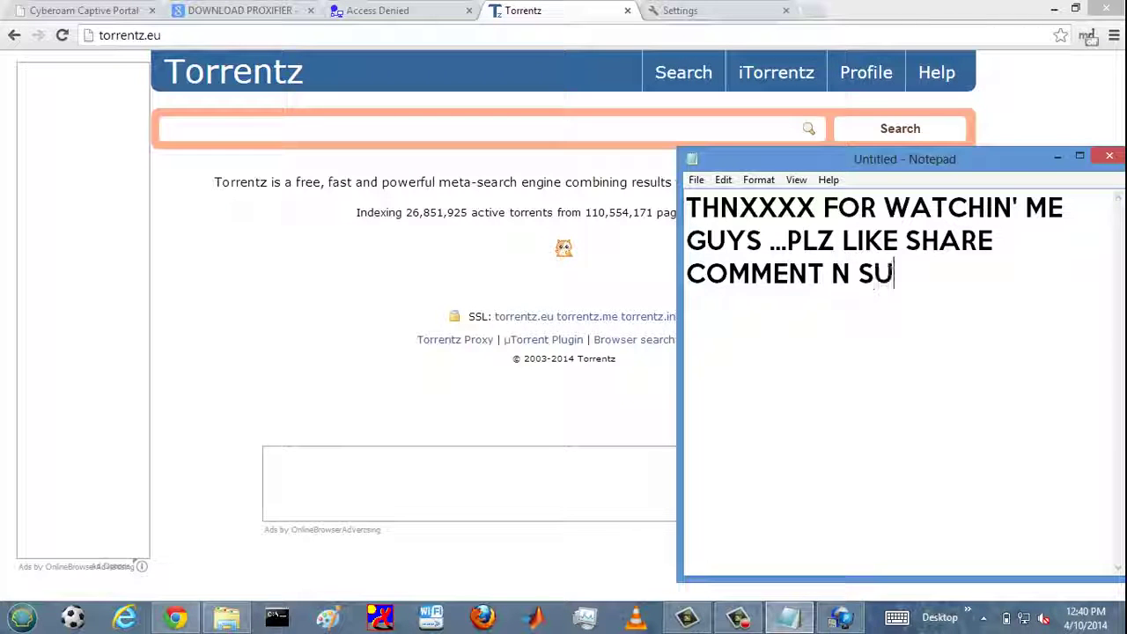
pyautogui.write('BSCR')
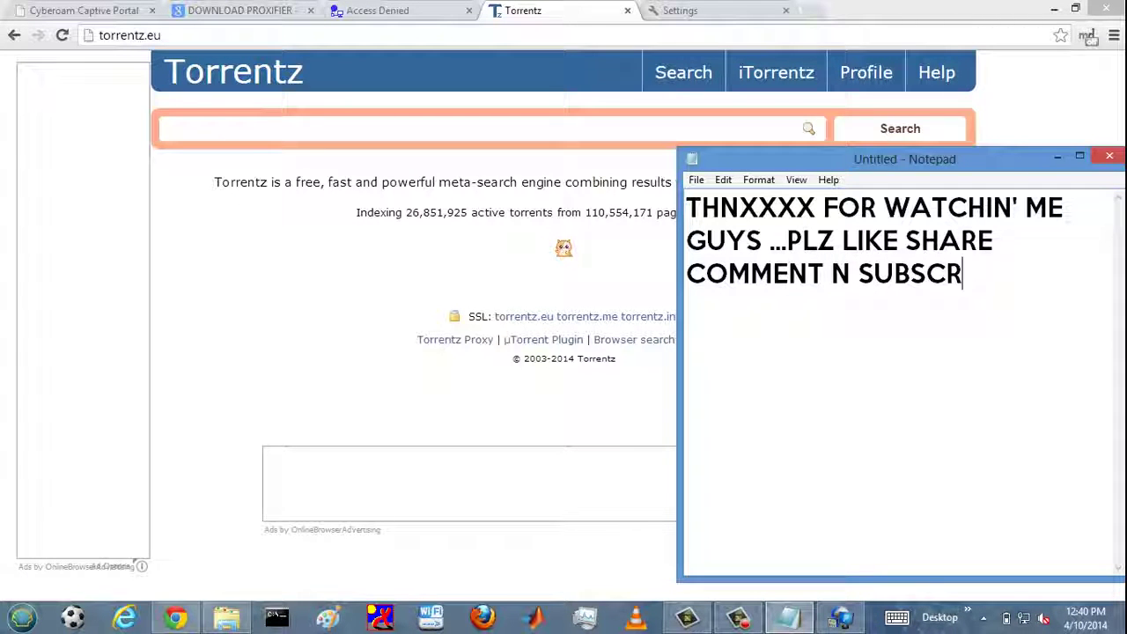
pyautogui.write('IBE')
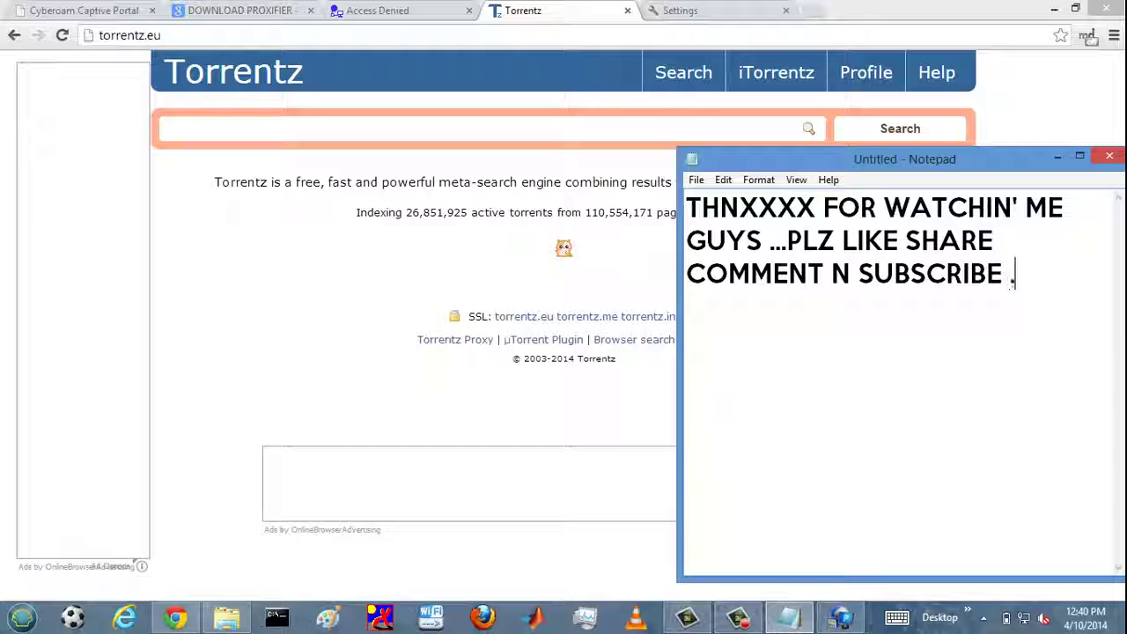
pyautogui.write(' ..........')
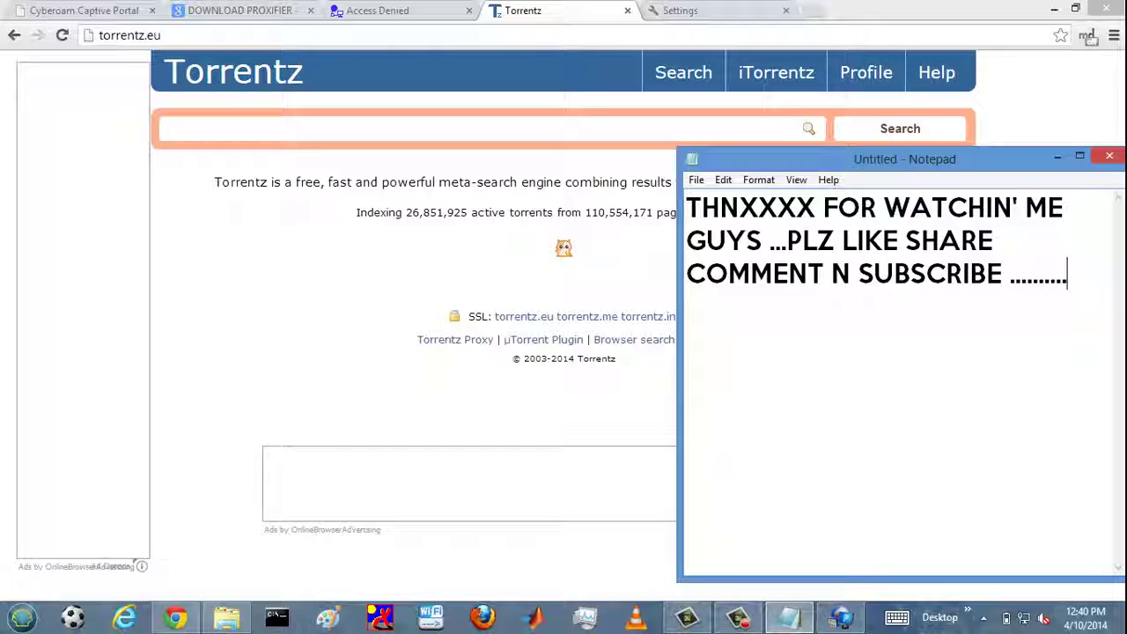